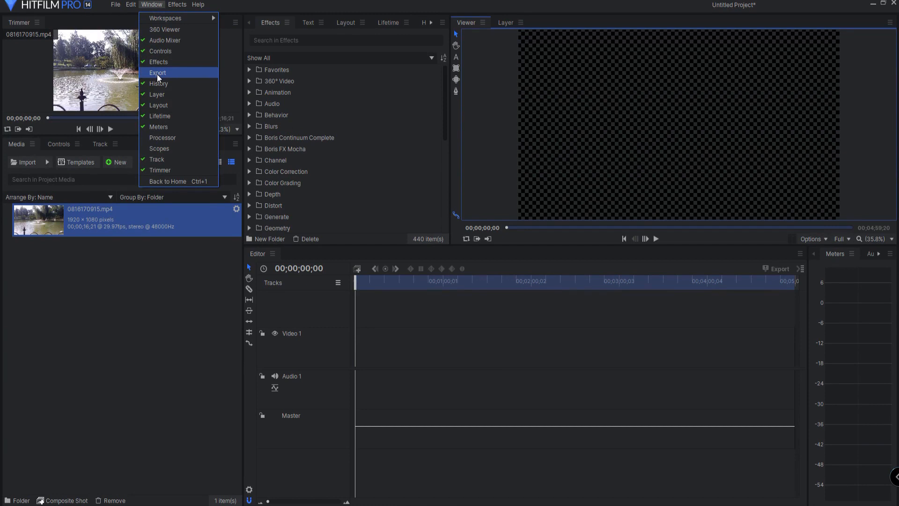
# Step: Show the Export panel and dock it in the same group as the Viewer and Layer panels
pyautogui.click(157, 73)
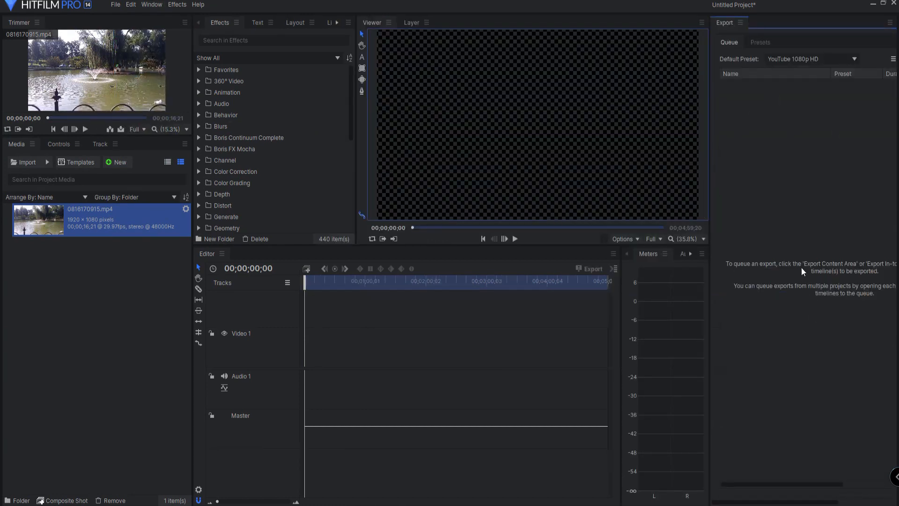
pyautogui.moveTo(727, 24); pyautogui.dragTo(447, 24)
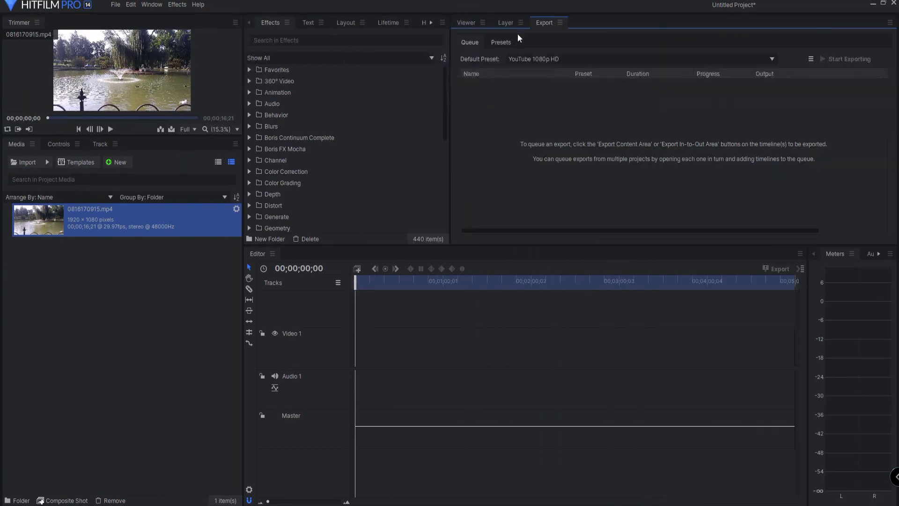
pyautogui.click(465, 24)
pyautogui.click(544, 23)
# Step: Place 0816170915.mp4 at the start of the timeline, match the sequence settings to it, and add the clip to the export queue
pyautogui.moveTo(65, 217); pyautogui.dragTo(359, 359)
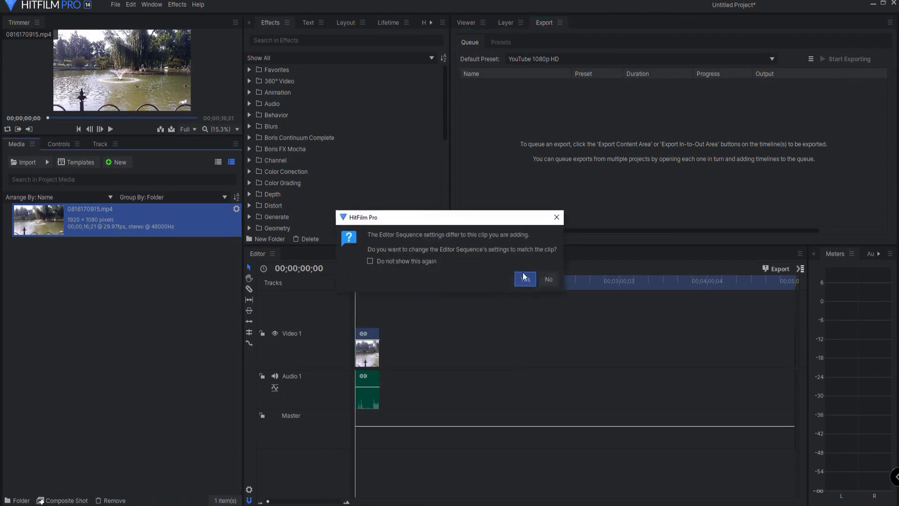
pyautogui.click(525, 278)
pyautogui.moveTo(366, 337); pyautogui.dragTo(559, 132)
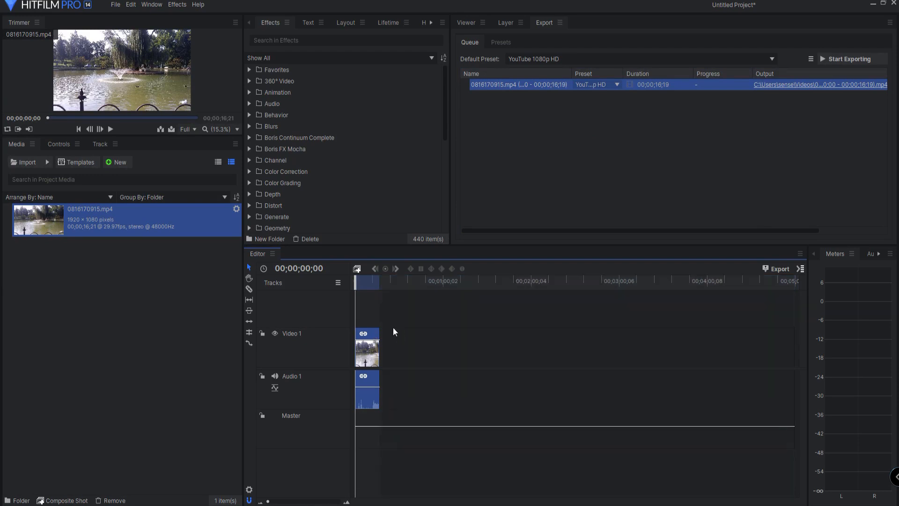
# Step: Export the editor timeline to the Videos folder as Test and open the additional export options
pyautogui.click(772, 269)
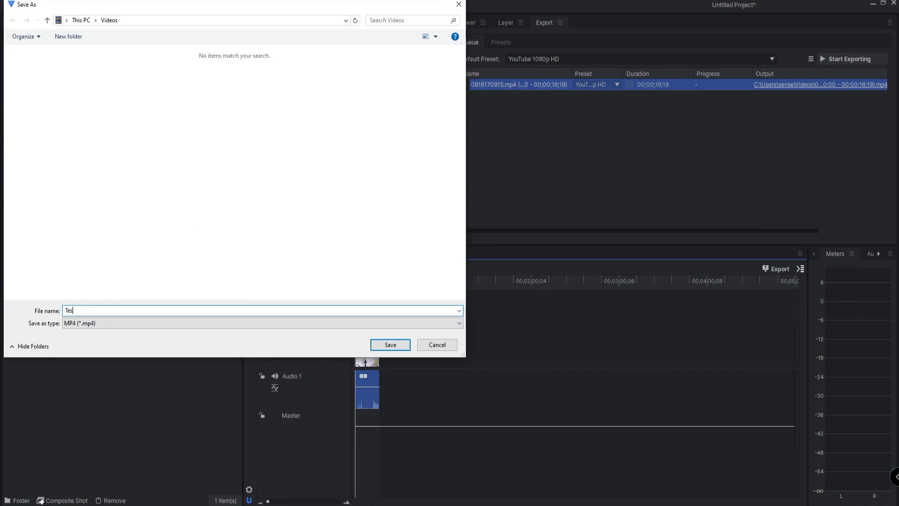
pyautogui.click(372, 341)
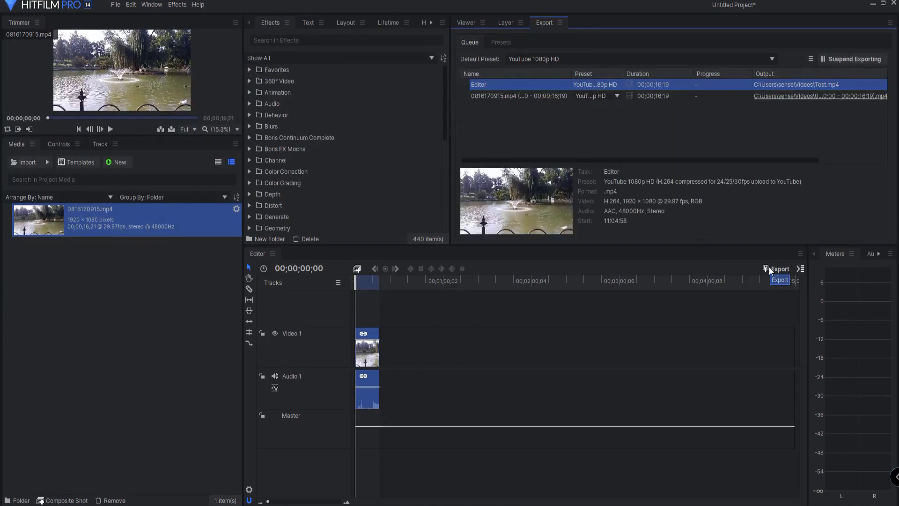
pyautogui.click(800, 269)
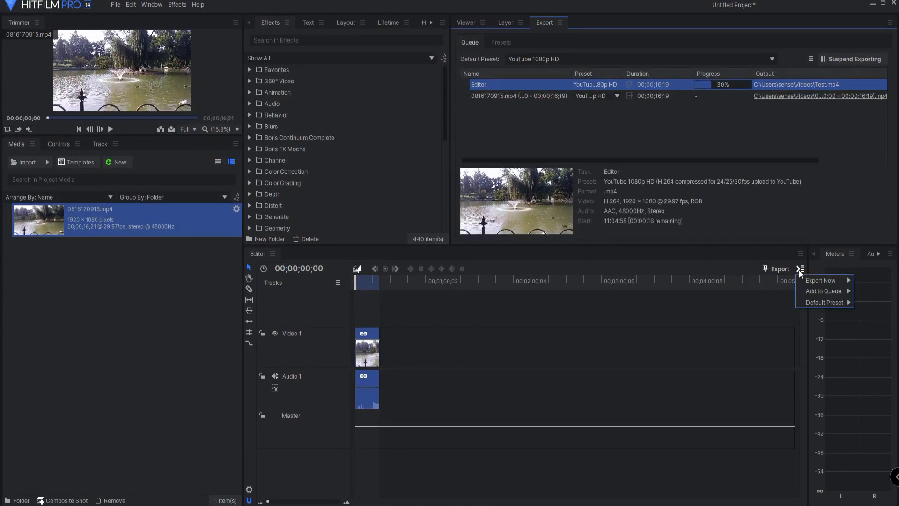
pyautogui.moveTo(823, 283)
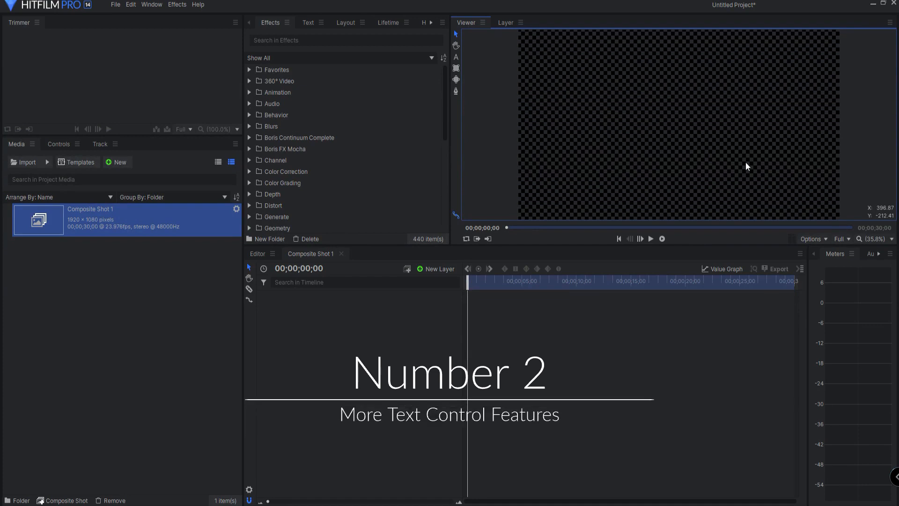
# Step: Add a text layer reading "film sensei" to the composite shot and set its font size to 254
pyautogui.click(438, 269)
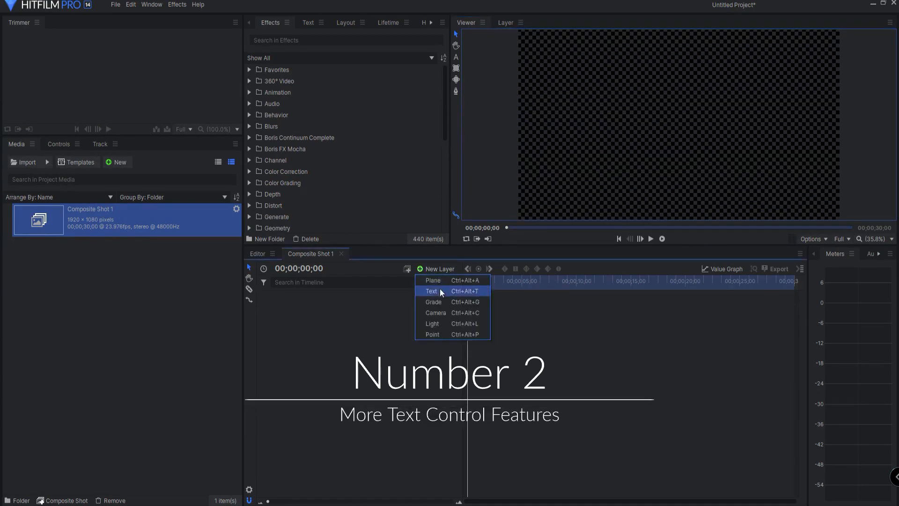
pyautogui.click(440, 290)
pyautogui.write('film sensei')
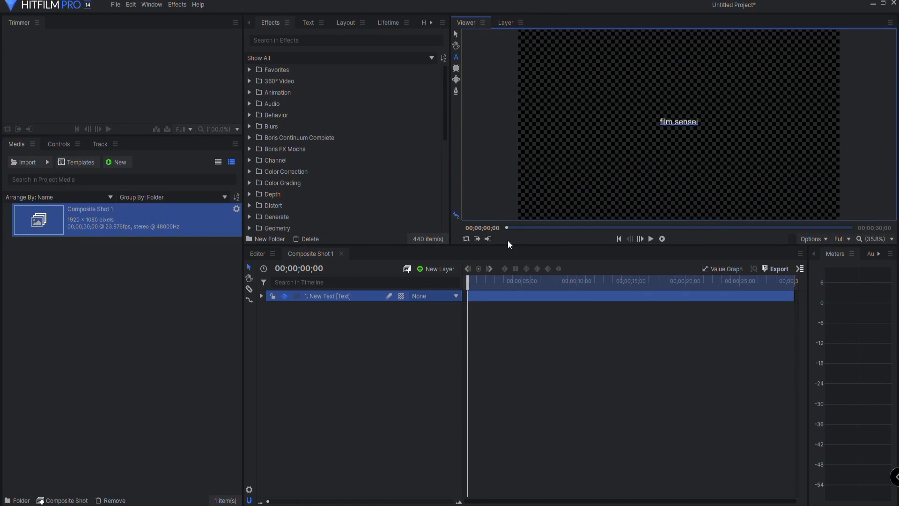
pyautogui.click(455, 34)
pyautogui.click(307, 23)
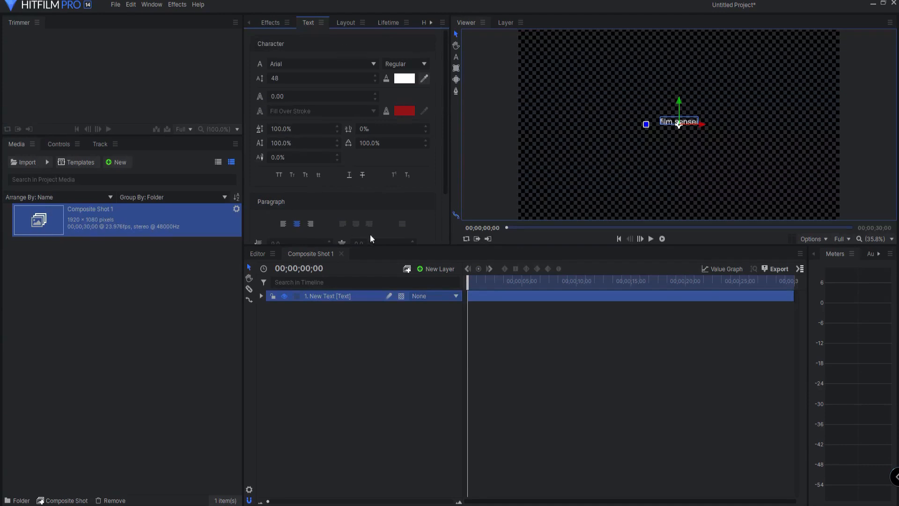
pyautogui.moveTo(275, 78)
pyautogui.mouseDown()
pyautogui.moveTo(283, 80)
pyautogui.moveTo(275, 81)
pyautogui.mouseUp()
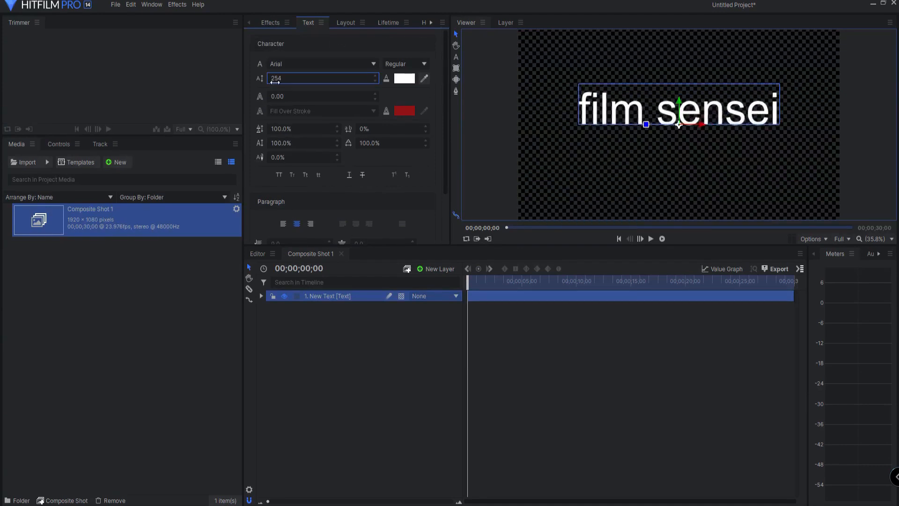
# Step: Try the all caps, small caps, title case and lowercase styles on the text, ending on title case
pyautogui.click(279, 175)
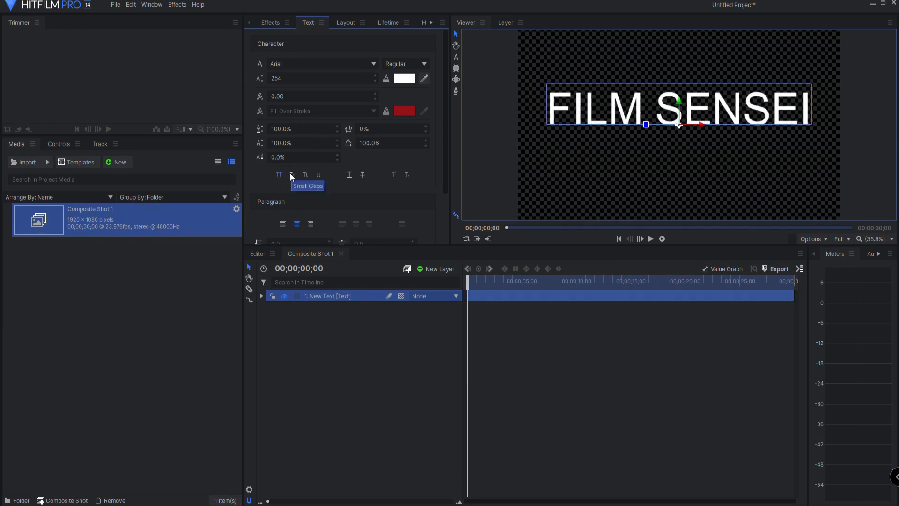
pyautogui.click(290, 175)
pyautogui.click(277, 174)
pyautogui.click(291, 175)
pyautogui.click(305, 175)
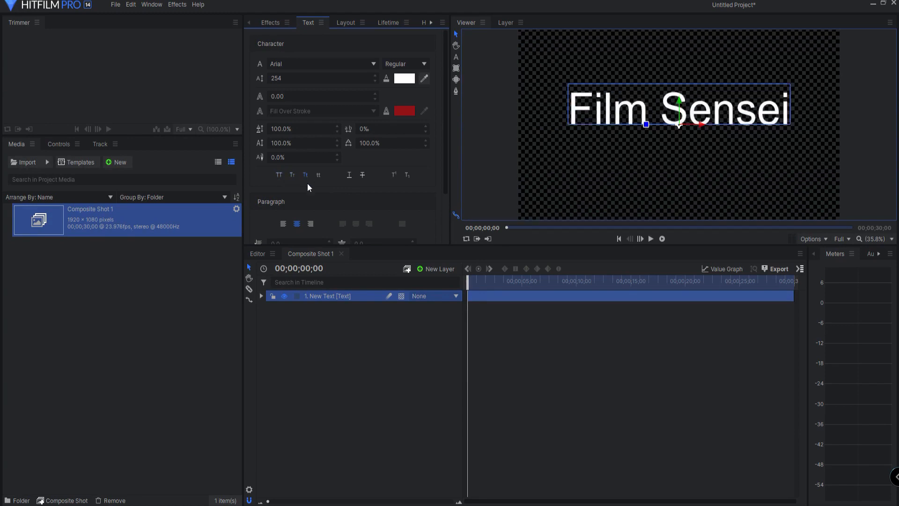
pyautogui.click(319, 177)
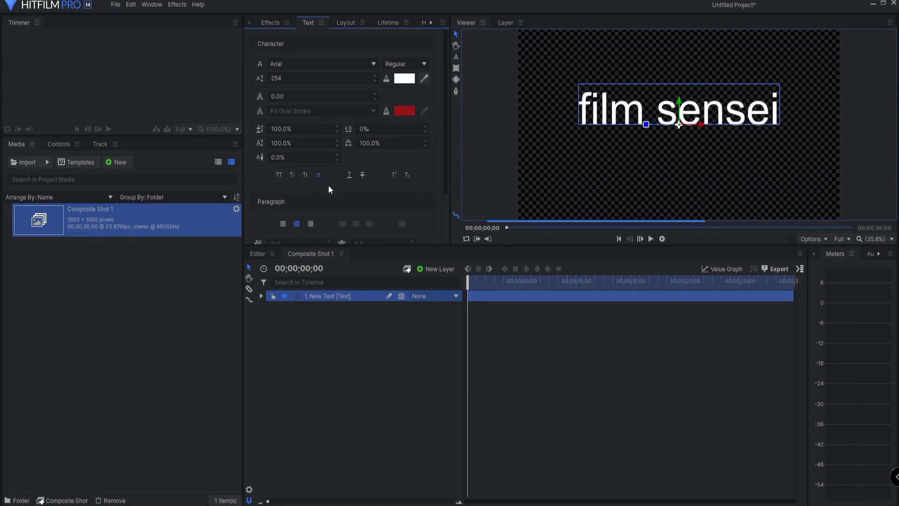
pyautogui.click(305, 175)
# Step: Apply underline and strikethrough to the text and remove both again
pyautogui.click(349, 175)
pyautogui.click(362, 175)
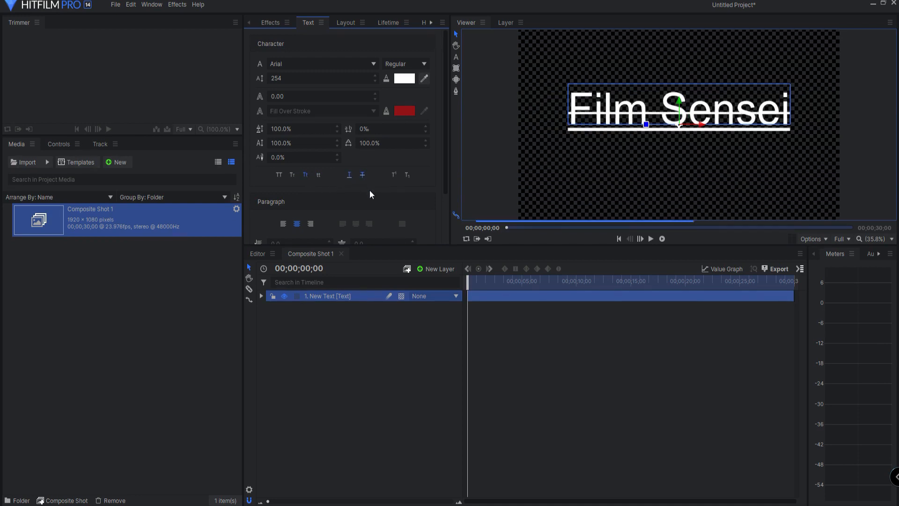
pyautogui.click(363, 174)
pyautogui.click(350, 174)
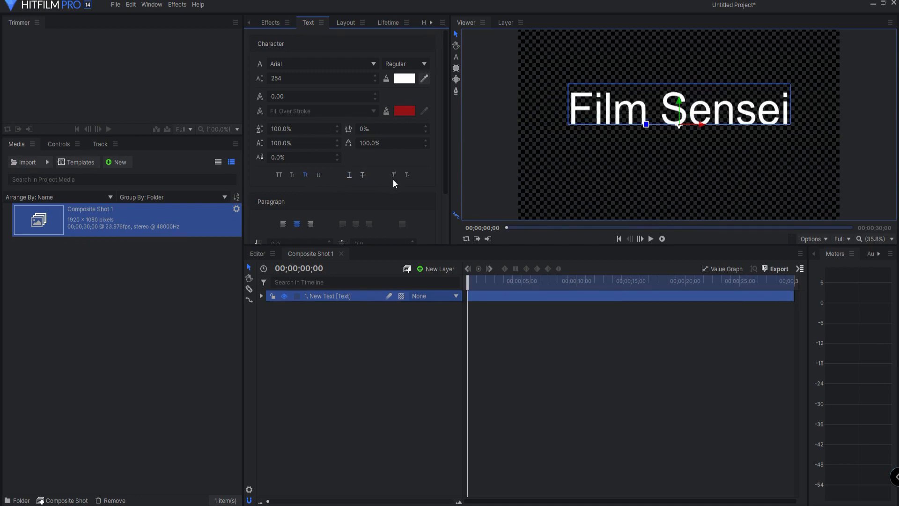
# Step: Try superscript and subscript on the text, and turn these styles and title case off again
pyautogui.click(394, 175)
pyautogui.click(407, 175)
pyautogui.click(393, 175)
pyautogui.click(407, 175)
pyautogui.click(306, 175)
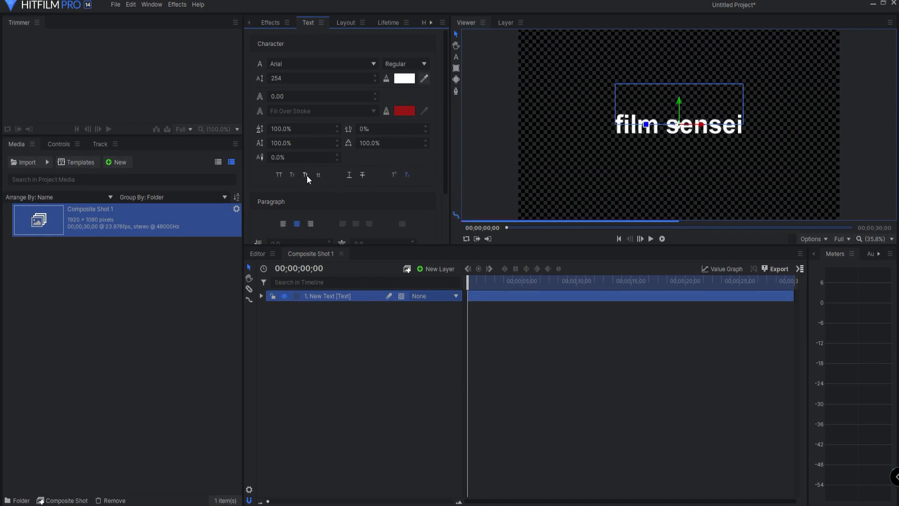
pyautogui.click(406, 175)
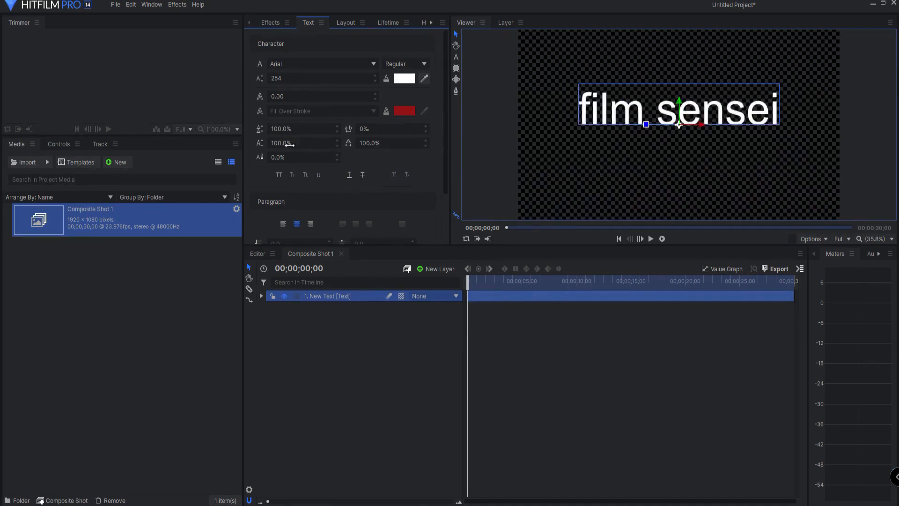
# Step: Set the text to all caps with 114% line spacing, 117% vertical scale, -19% baseline shift, 98% horizontal scale and 68‰ tracking
pyautogui.moveTo(280, 144)
pyautogui.mouseDown()
pyautogui.moveTo(293, 157)
pyautogui.moveTo(261, 157)
pyautogui.moveTo(299, 129)
pyautogui.moveTo(282, 129)
pyautogui.mouseUp()
pyautogui.click(279, 175)
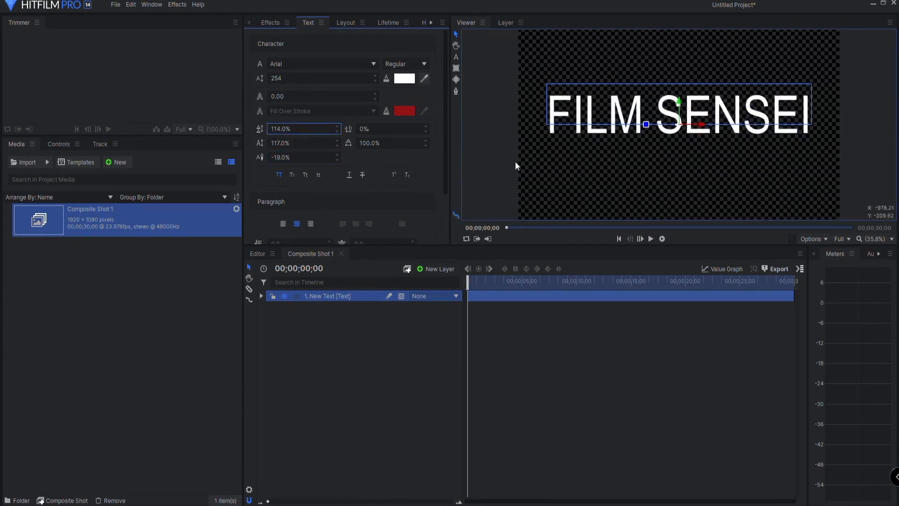
pyautogui.moveTo(368, 144); pyautogui.dragTo(388, 130)
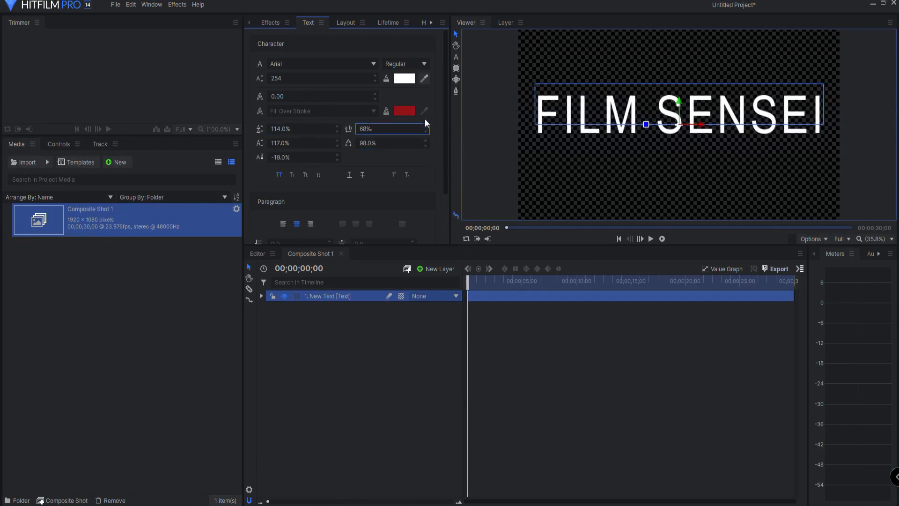
# Step: Highlight letters of the title and adjust their vertical scale, line spacing and baseline shift
pyautogui.click(456, 57)
pyautogui.moveTo(563, 115); pyautogui.dragTo(804, 119)
pyautogui.moveTo(278, 144); pyautogui.dragTo(307, 130)
pyautogui.moveTo(279, 158); pyautogui.dragTo(297, 158)
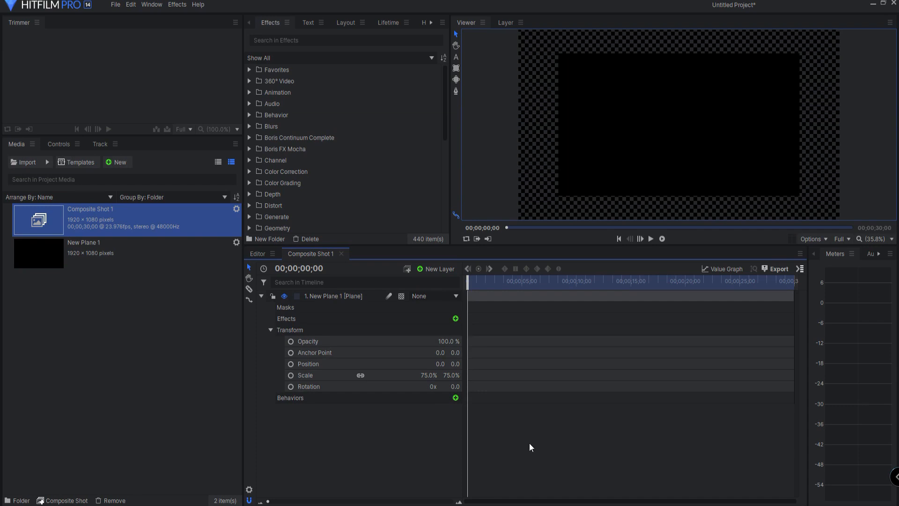
# Step: Draw a small circular mask outward from the plane's centre and delete it
pyautogui.click(295, 308)
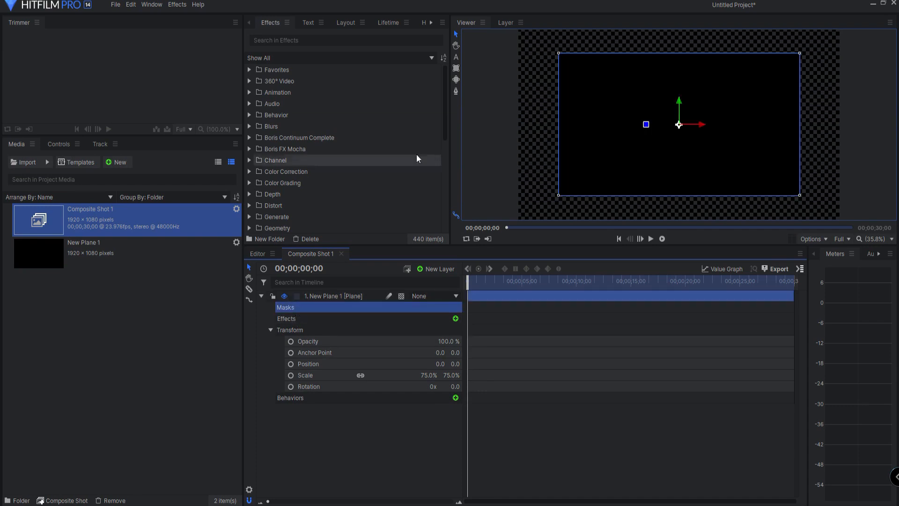
pyautogui.click(453, 80)
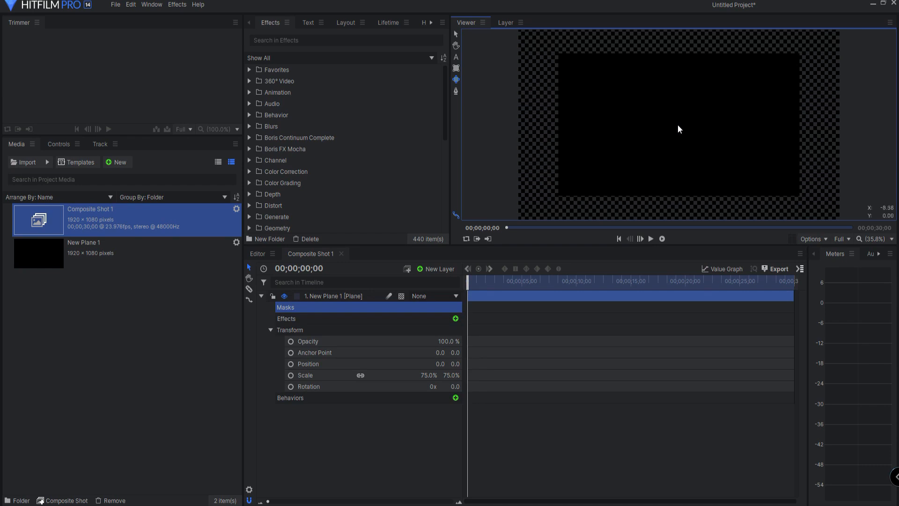
pyautogui.moveTo(678, 125); pyautogui.dragTo(720, 154)
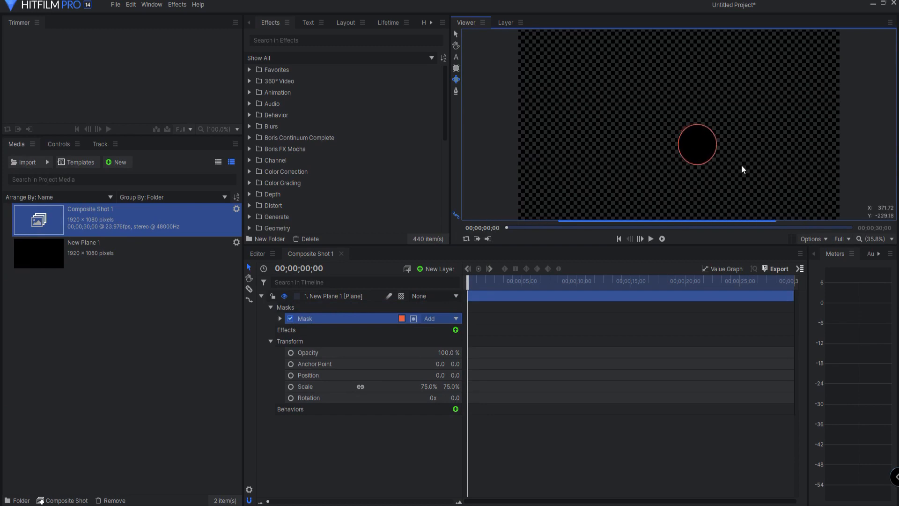
pyautogui.moveTo(742, 165)
pyautogui.mouseDown()
pyautogui.moveTo(762, 190)
pyautogui.moveTo(730, 170)
pyautogui.moveTo(743, 163)
pyautogui.mouseUp()
pyautogui.press('Delete')
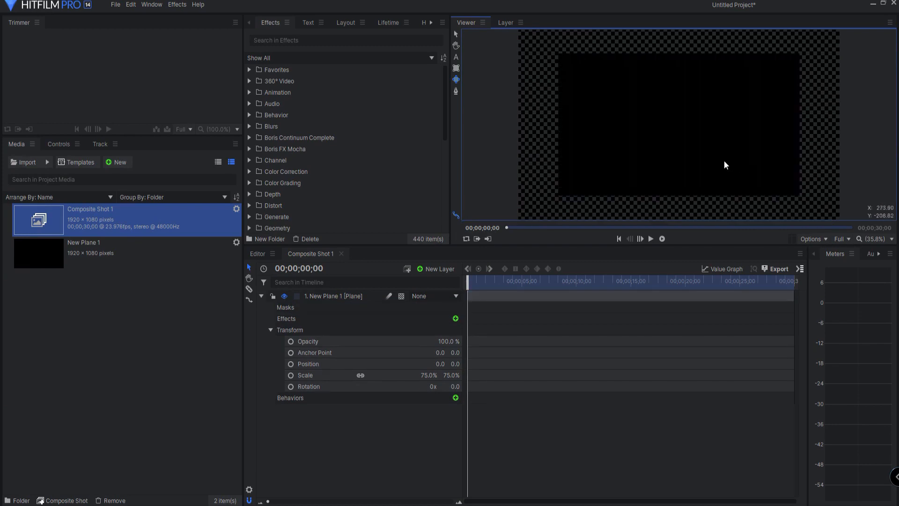
# Step: Add an ellipse mask that automatically fills the whole plane and select it
pyautogui.click(455, 81)
pyautogui.doubleClick(455, 80)
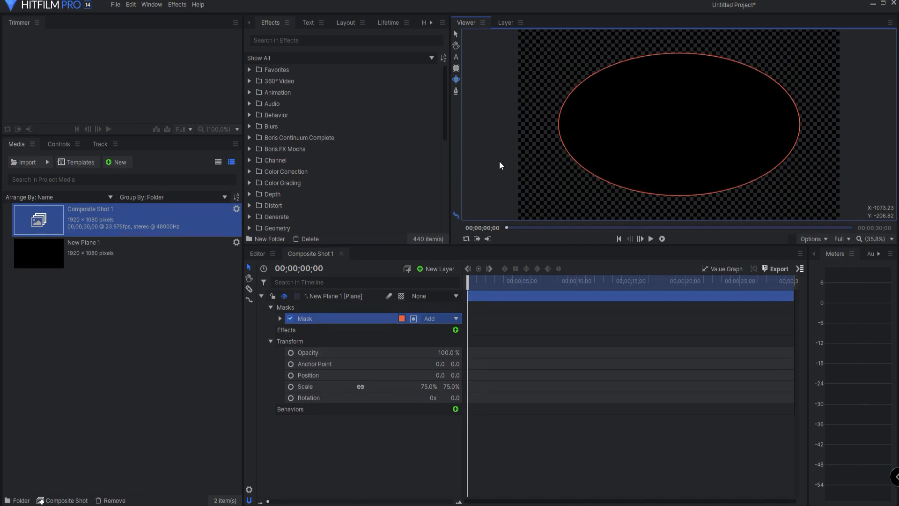
pyautogui.click(313, 317)
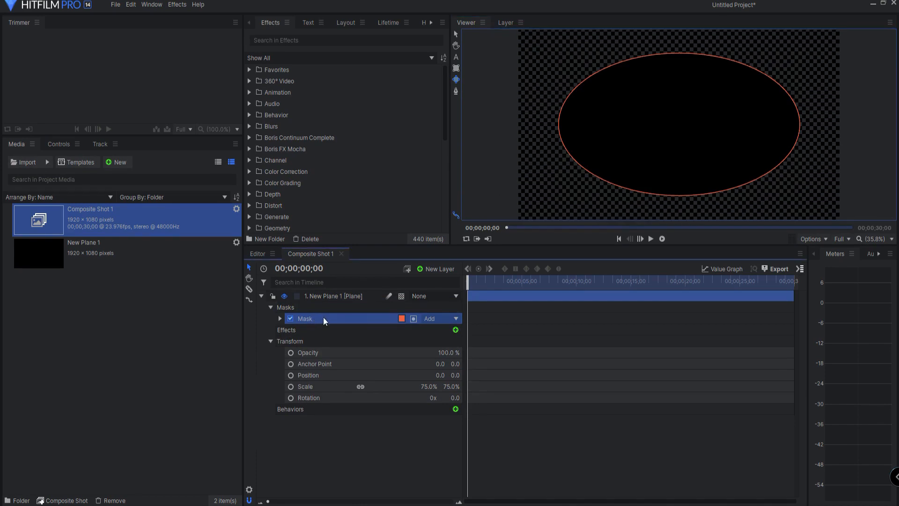
# Step: Reshape the ellipse mask into a circle and scale it down around the plane's centre
pyautogui.click(455, 36)
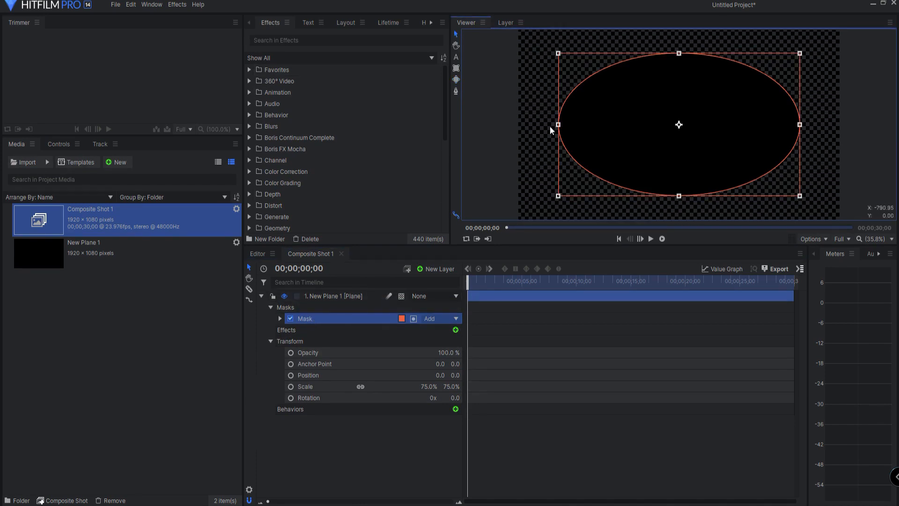
pyautogui.moveTo(559, 125); pyautogui.dragTo(610, 125)
pyautogui.moveTo(610, 196)
pyautogui.mouseDown()
pyautogui.moveTo(647, 155)
pyautogui.moveTo(620, 185)
pyautogui.mouseUp()
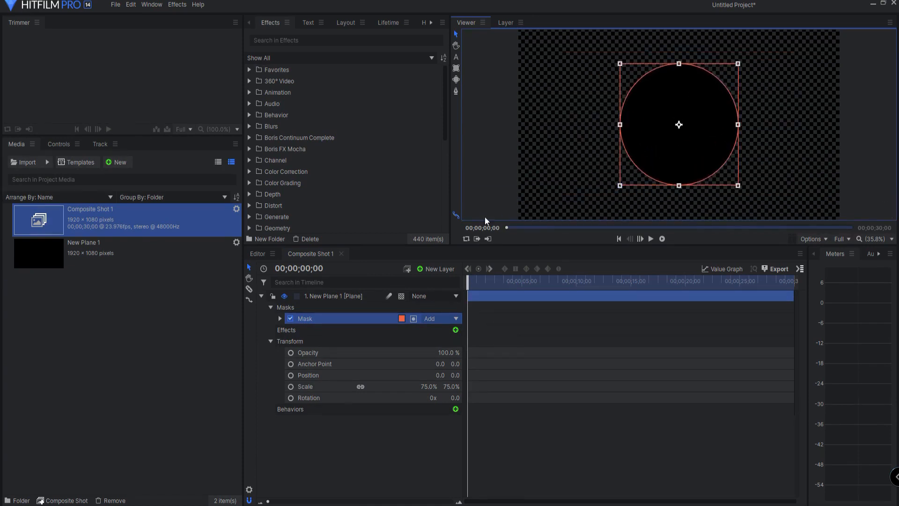
pyautogui.moveTo(620, 186); pyautogui.dragTo(637, 172)
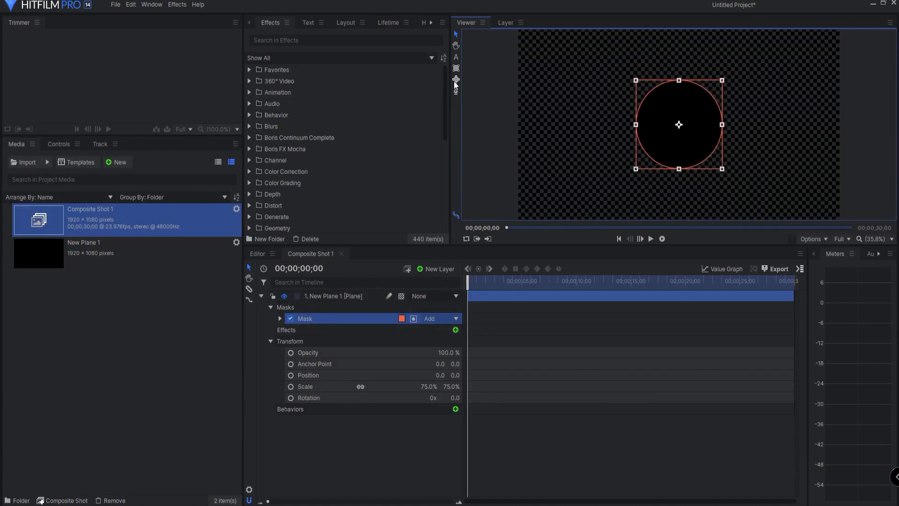
# Step: Add a rectangle mask filling the plane and scale it down proportionally around its centre
pyautogui.click(311, 305)
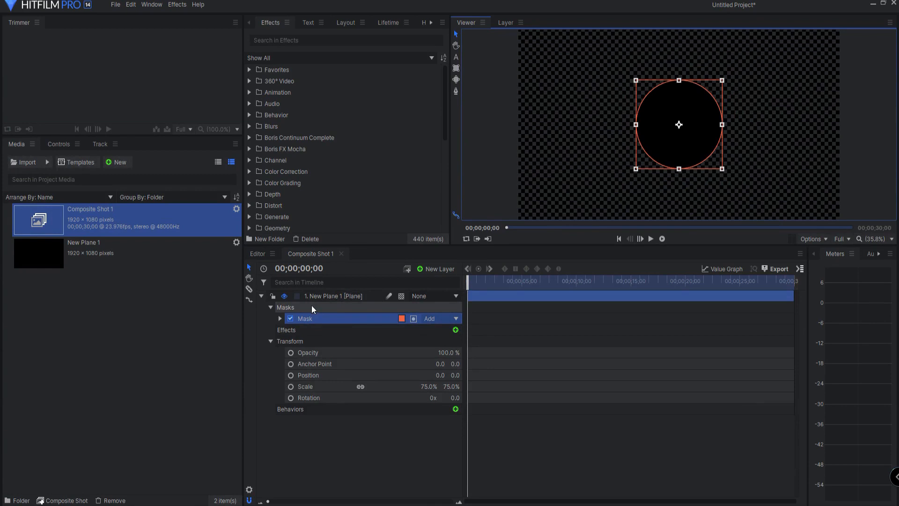
pyautogui.doubleClick(457, 69)
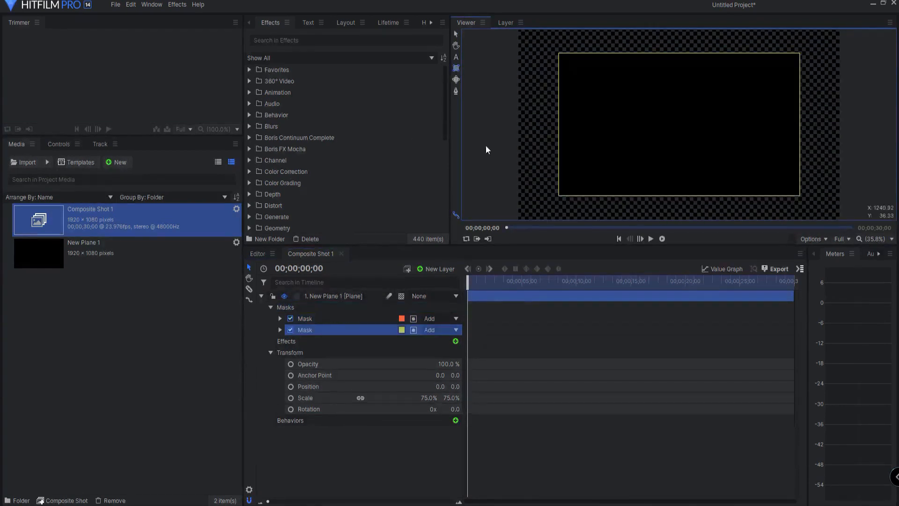
pyautogui.click(281, 319)
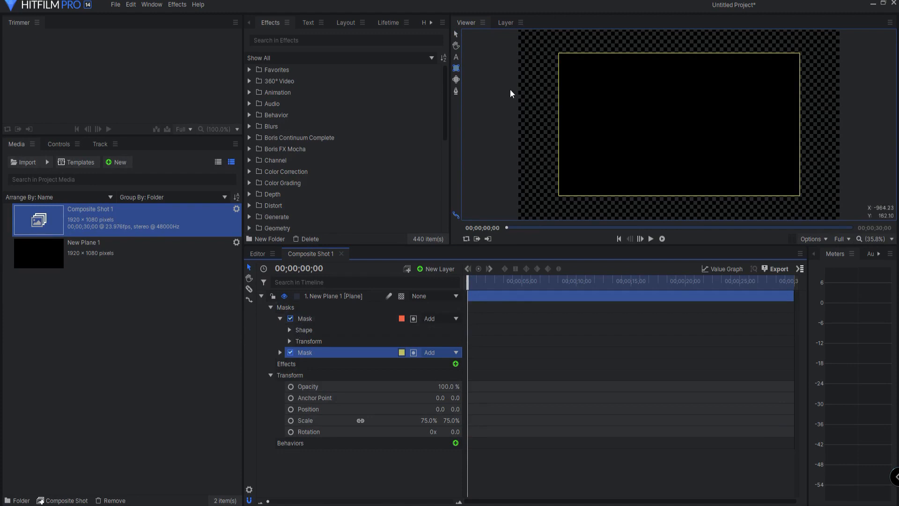
pyautogui.click(456, 34)
pyautogui.moveTo(558, 197); pyautogui.dragTo(585, 180)
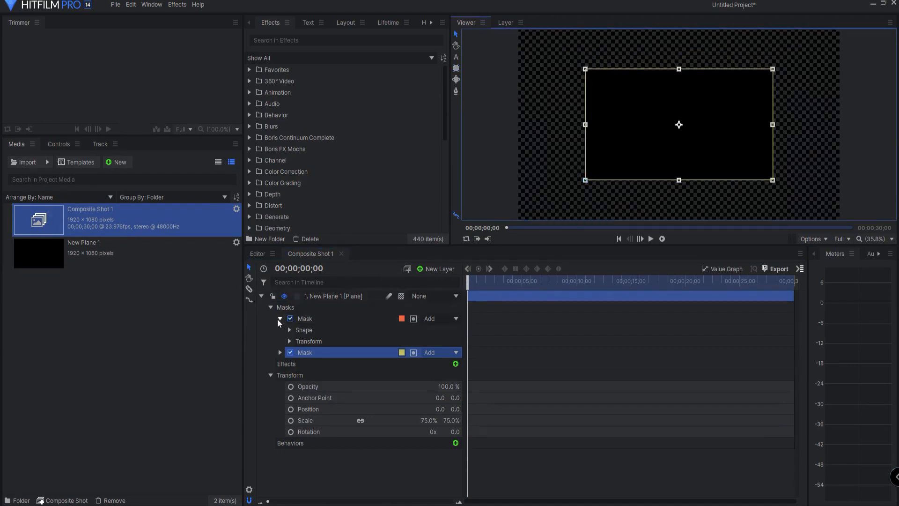
# Step: Move the circle mask below the rectangle mask and set its blend mode to Subtract
pyautogui.click(279, 318)
pyautogui.moveTo(312, 319); pyautogui.dragTo(319, 333)
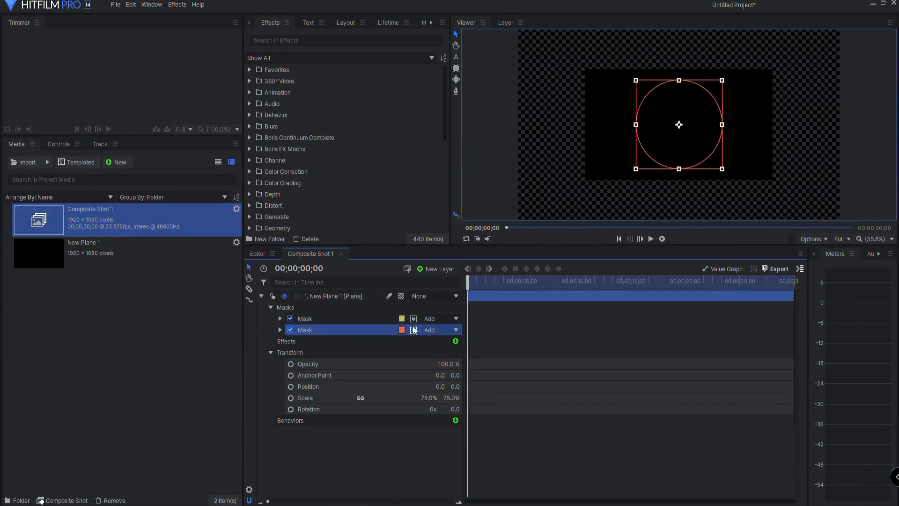
pyautogui.click(434, 330)
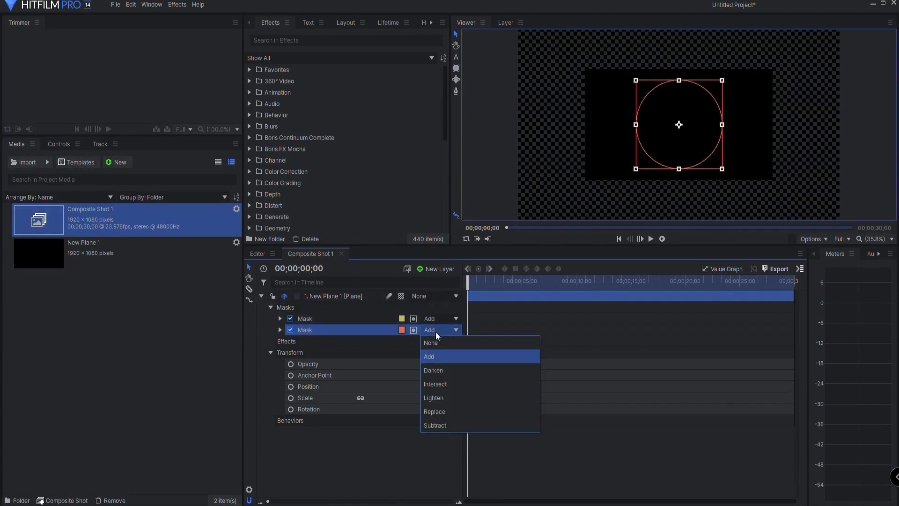
pyautogui.click(441, 425)
pyautogui.click(407, 452)
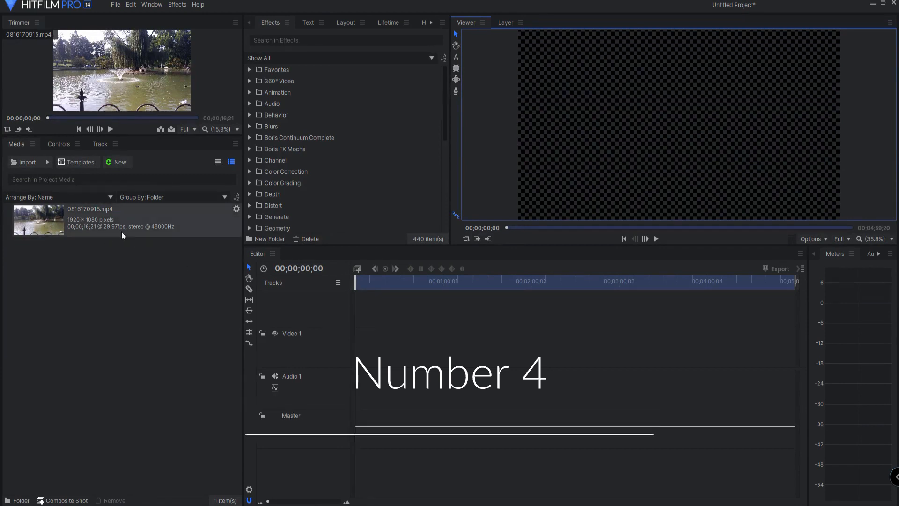
pyautogui.rightClick(90, 226)
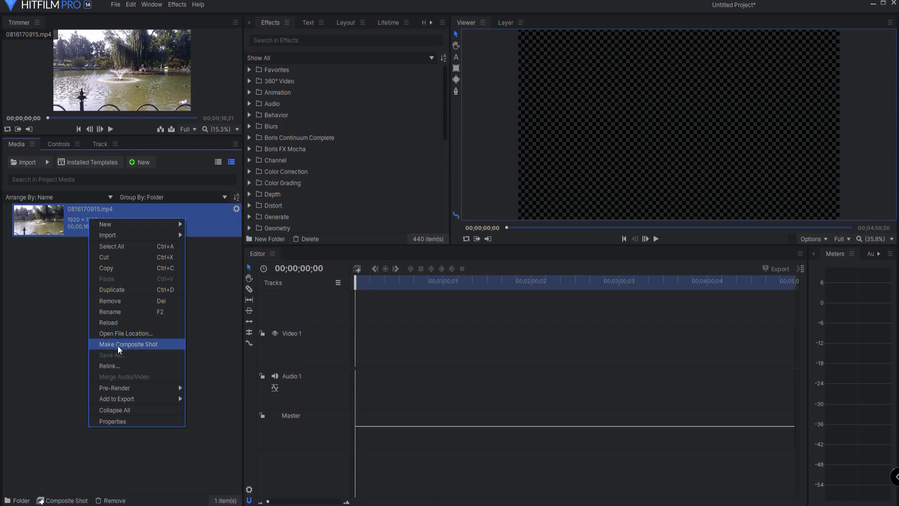
pyautogui.click(70, 360)
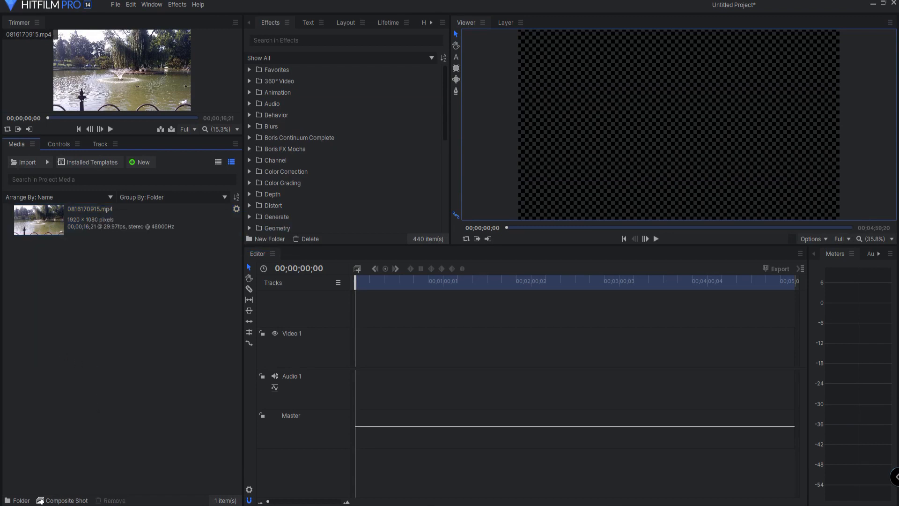
pyautogui.click(65, 501)
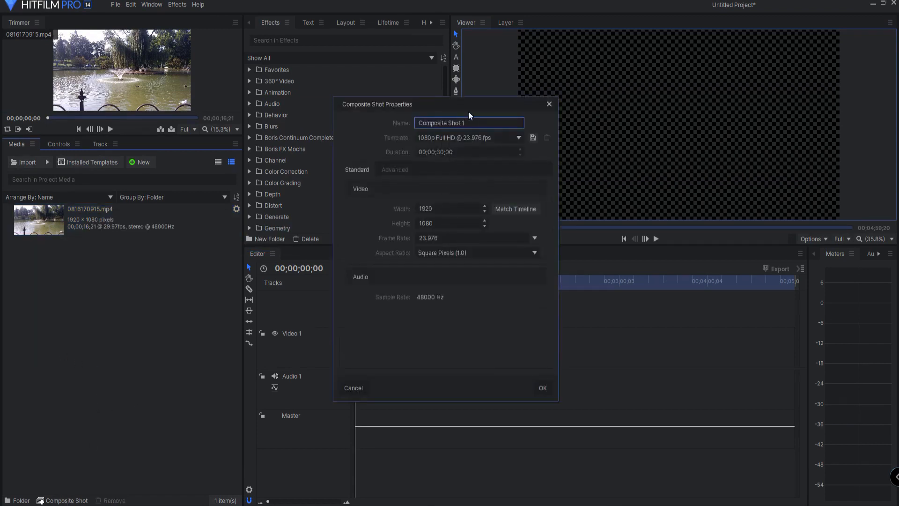
pyautogui.click(353, 388)
# Step: Create a composite shot directly from the 0816170915.mp4 clip so that it inherits the clip's settings
pyautogui.moveTo(93, 220); pyautogui.dragTo(64, 504)
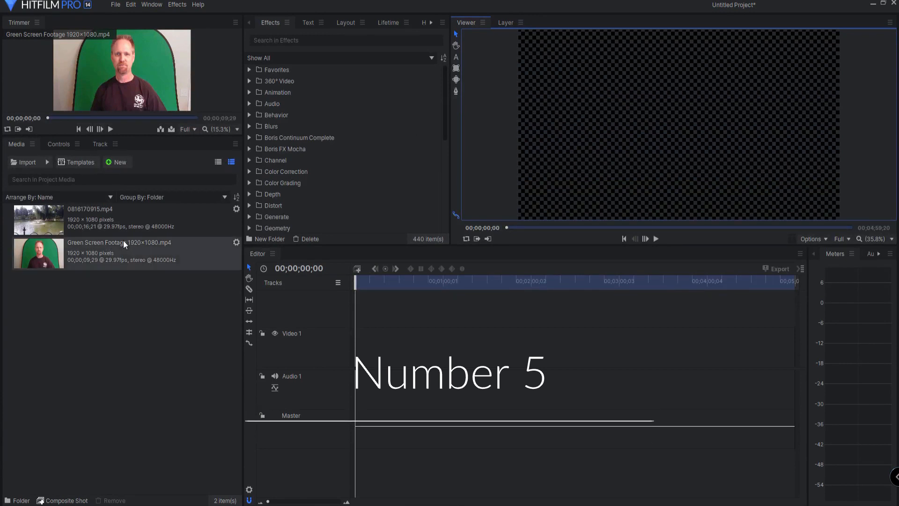
pyautogui.click(123, 222)
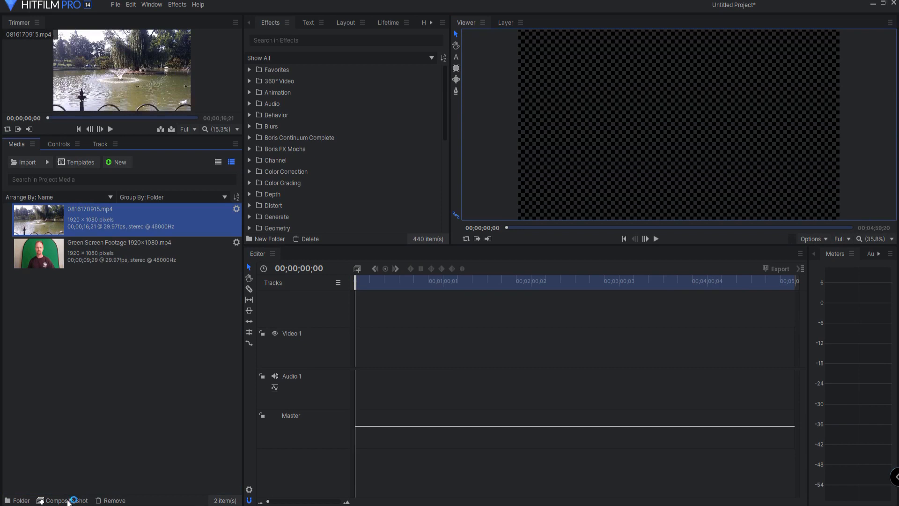
pyautogui.click(68, 500)
# Step: Search the effects for "light flare" and place a Light Flares effect on the trees in the pond footage's upper right area
pyautogui.click(328, 40)
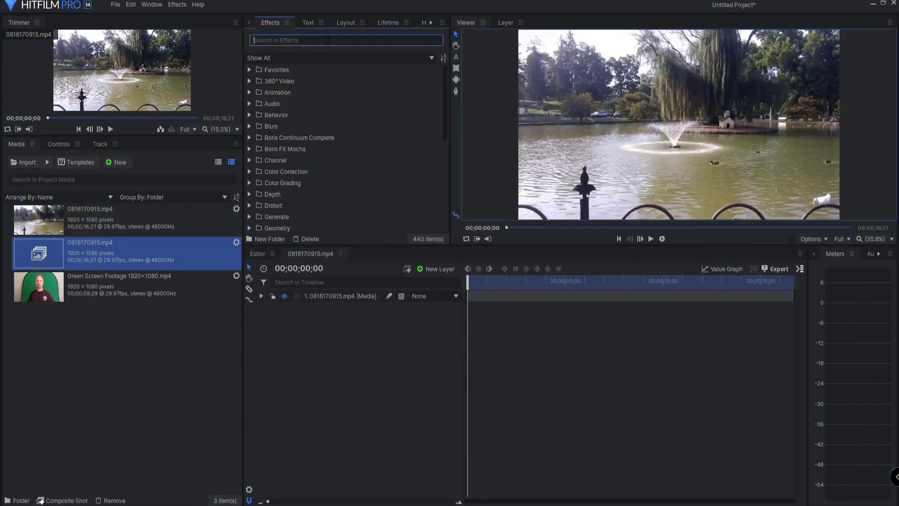
pyautogui.write('light f')
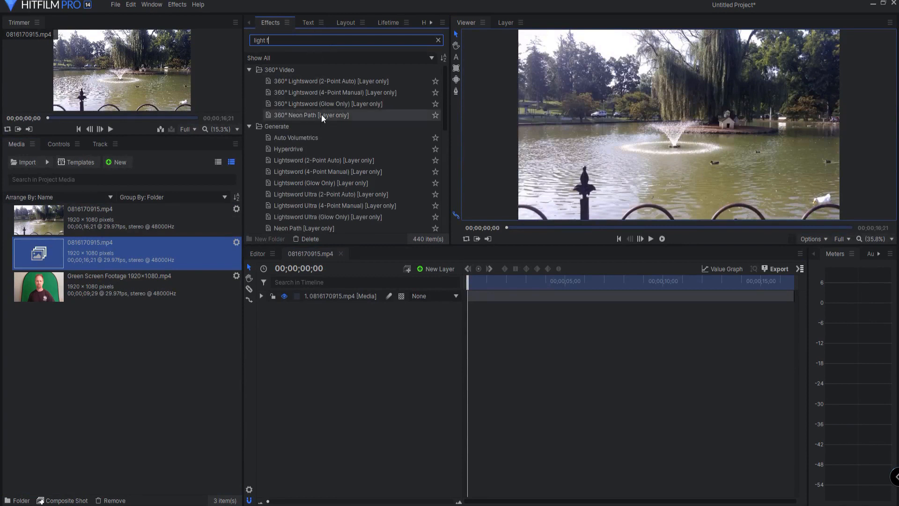
pyautogui.write('lare')
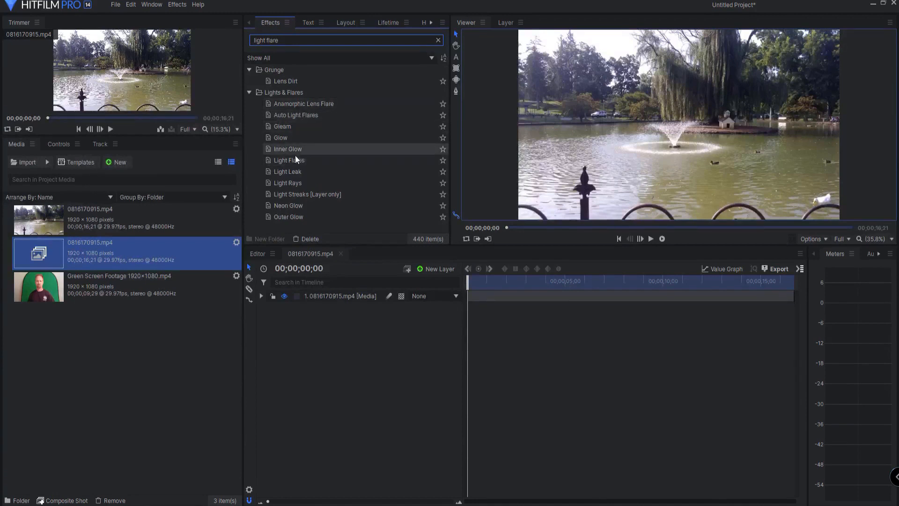
pyautogui.click(288, 160)
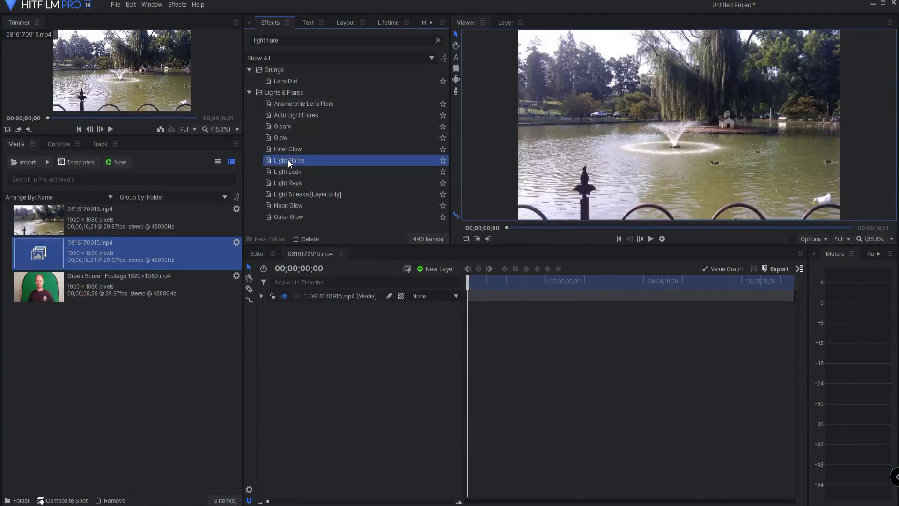
pyautogui.moveTo(556, 137); pyautogui.dragTo(803, 89)
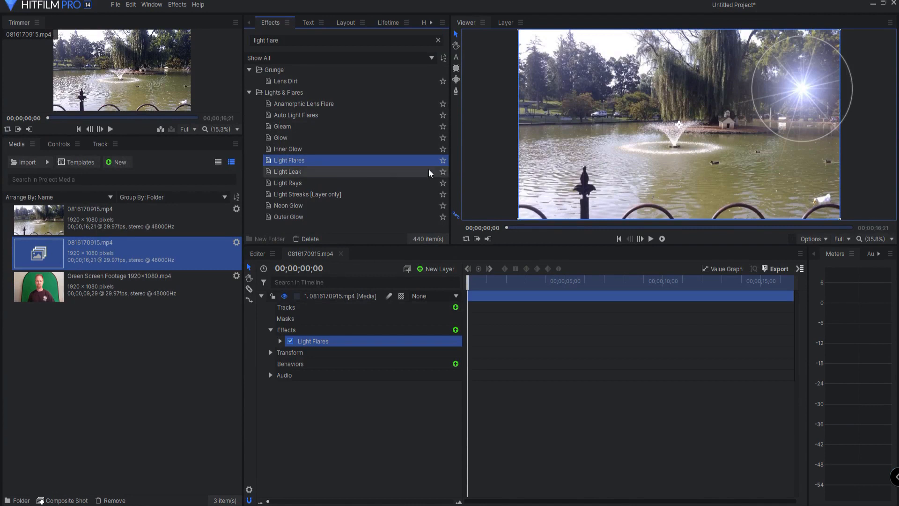
# Step: Add two more Light Flares over the left trees and the top of the willow, and move the first flare to the shoreline beside the fountain
pyautogui.moveTo(397, 182); pyautogui.dragTo(586, 100)
pyautogui.click(313, 341)
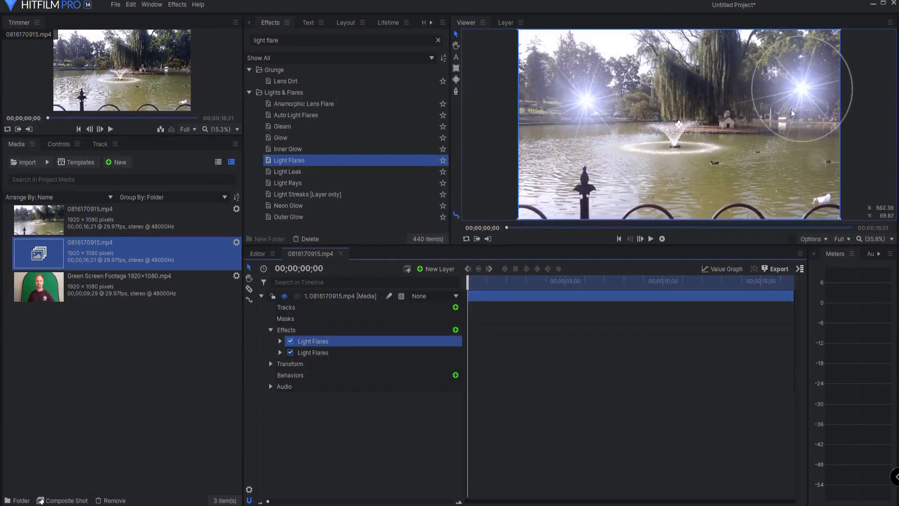
pyautogui.moveTo(803, 94); pyautogui.dragTo(751, 138)
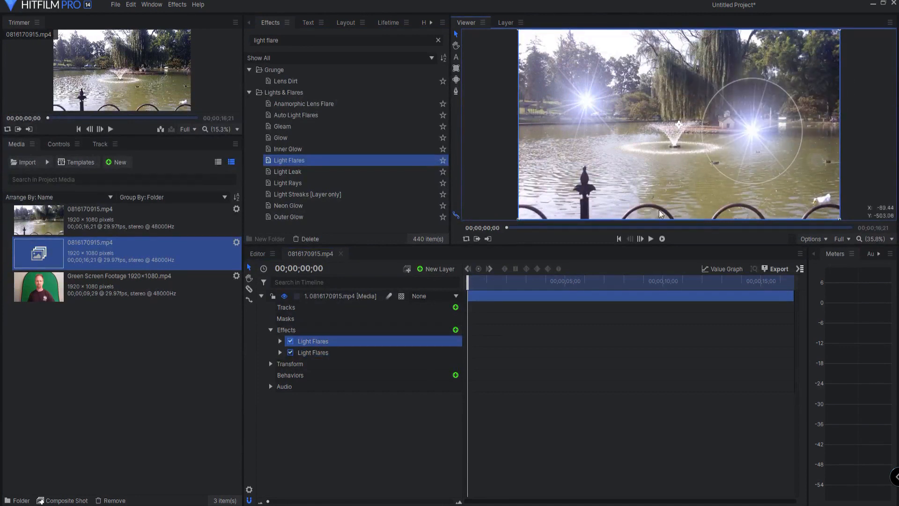
pyautogui.moveTo(312, 162); pyautogui.dragTo(683, 57)
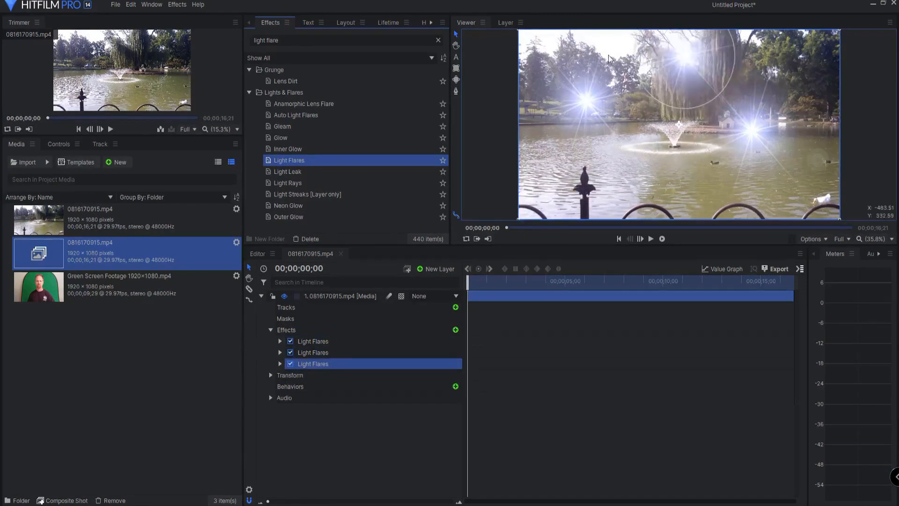
# Step: Create a composite shot from Green Screen Footage 1920x1080.mp4 and apply the Chroma Key effect directly onto its green backdrop
pyautogui.click(96, 281)
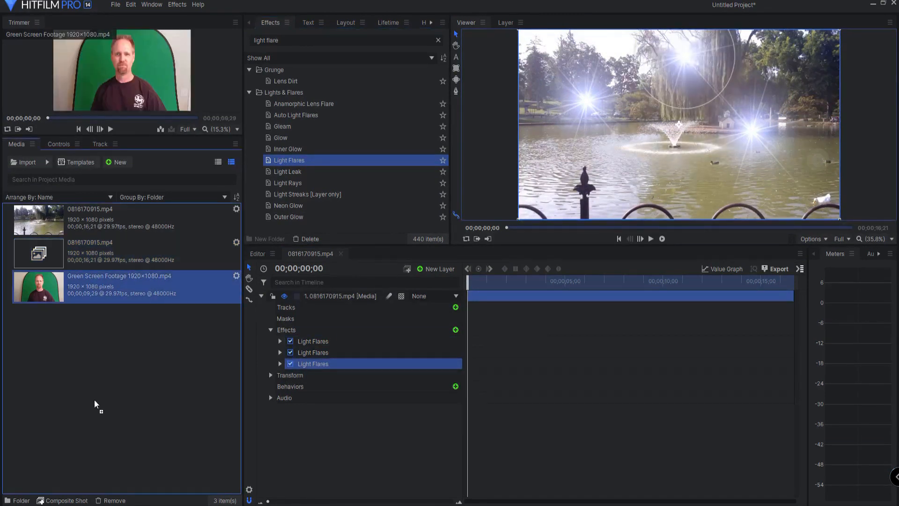
pyautogui.click(65, 500)
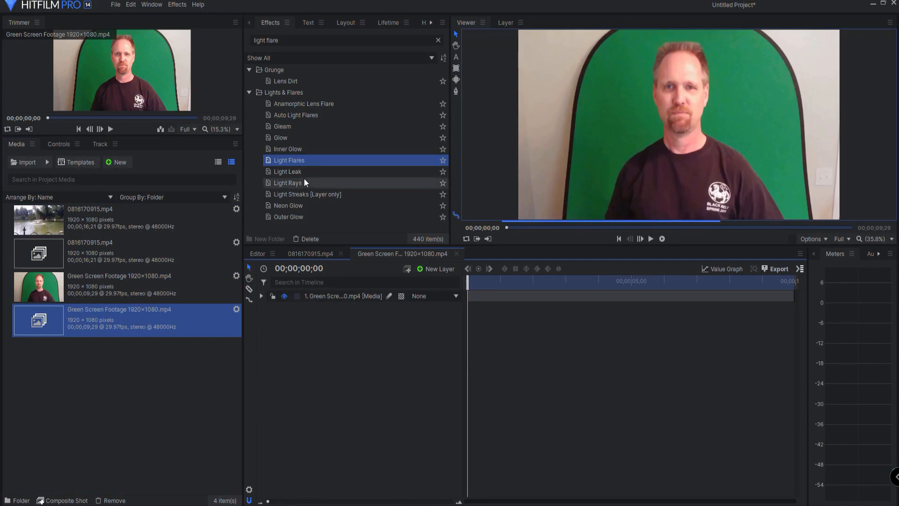
pyautogui.tripleClick(310, 41)
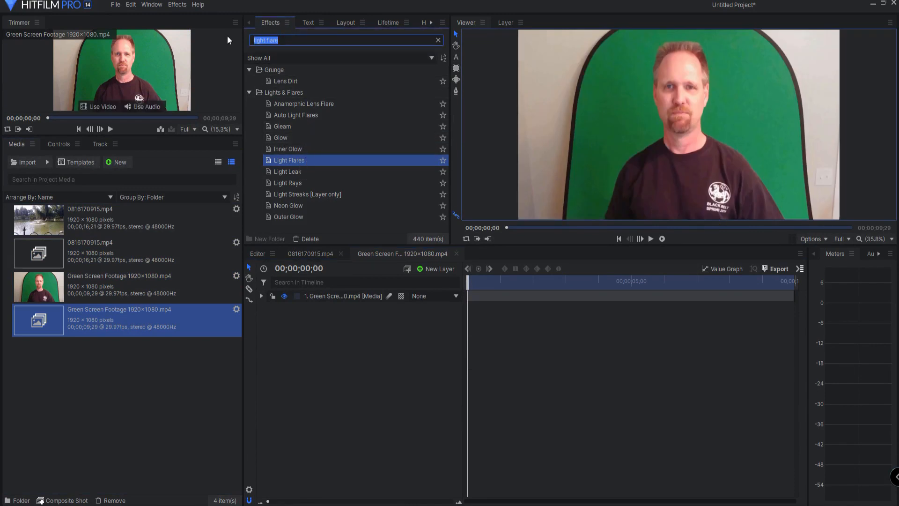
pyautogui.write('chrom')
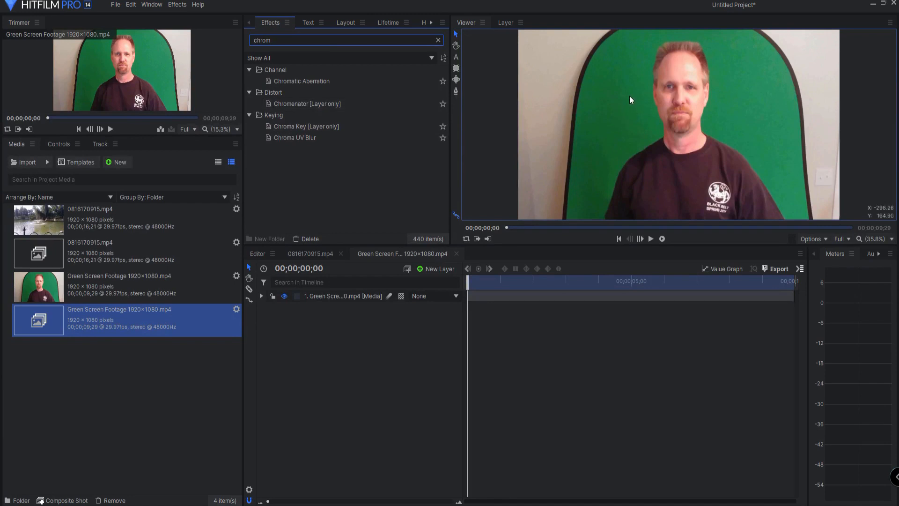
pyautogui.moveTo(296, 126); pyautogui.dragTo(619, 94)
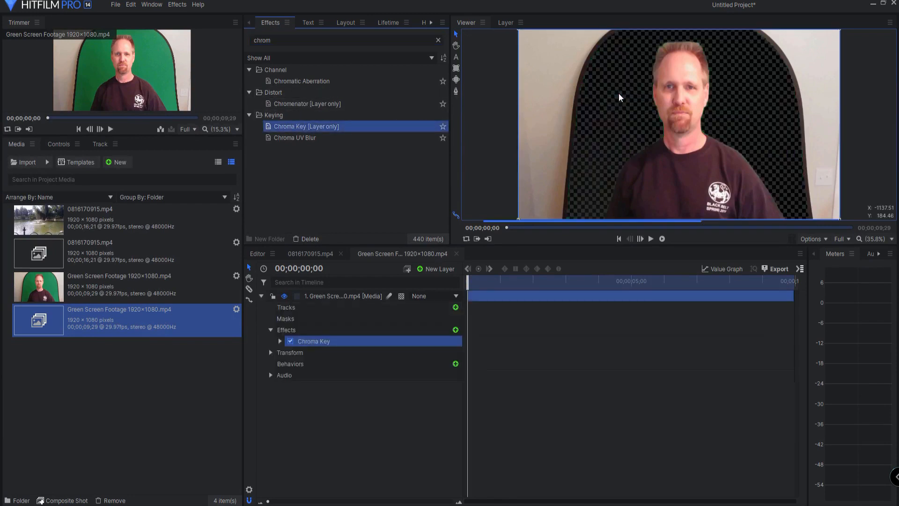
# Step: Delete the Chroma Key effect and apply it again onto the dark shirt in the green screen footage
pyautogui.click(281, 341)
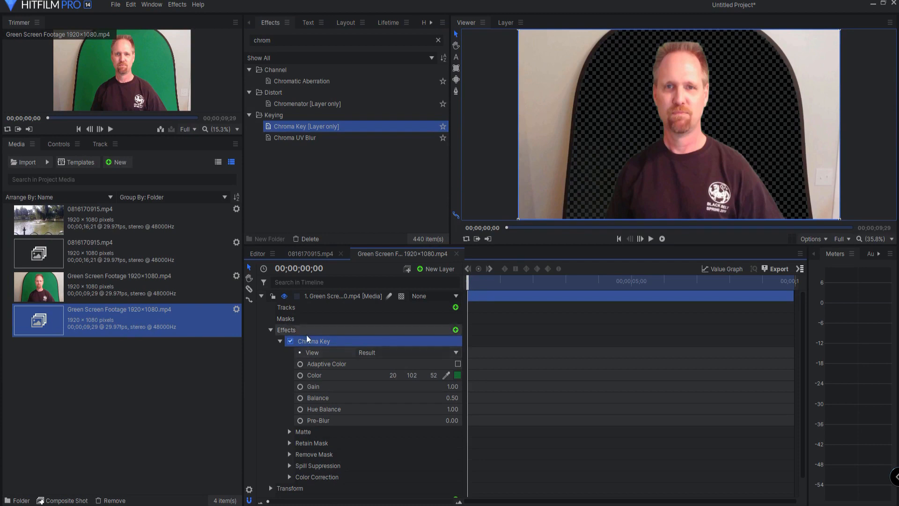
pyautogui.press('Delete')
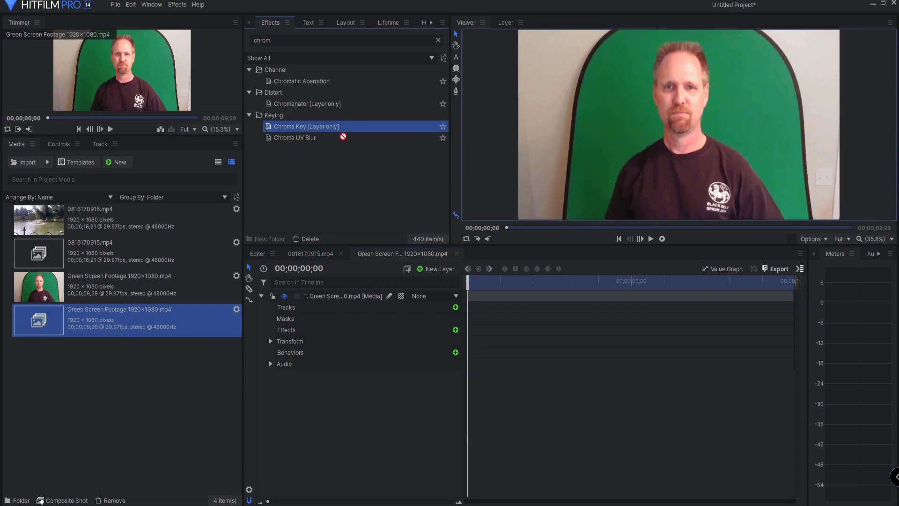
pyautogui.moveTo(668, 186); pyautogui.dragTo(670, 187)
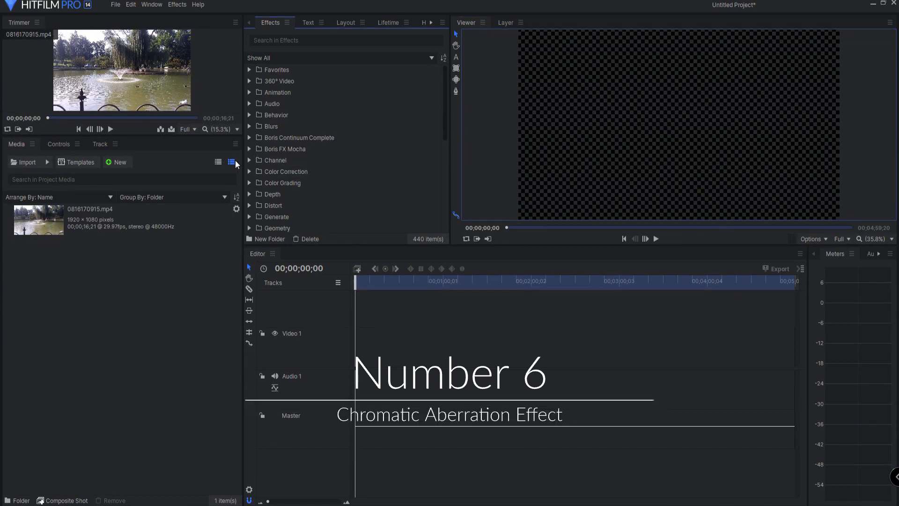
# Step: Create a composite shot from 0816170915.mp4 and apply the Chromatic Aberration effect from the Channel category to its layer
pyautogui.click(278, 161)
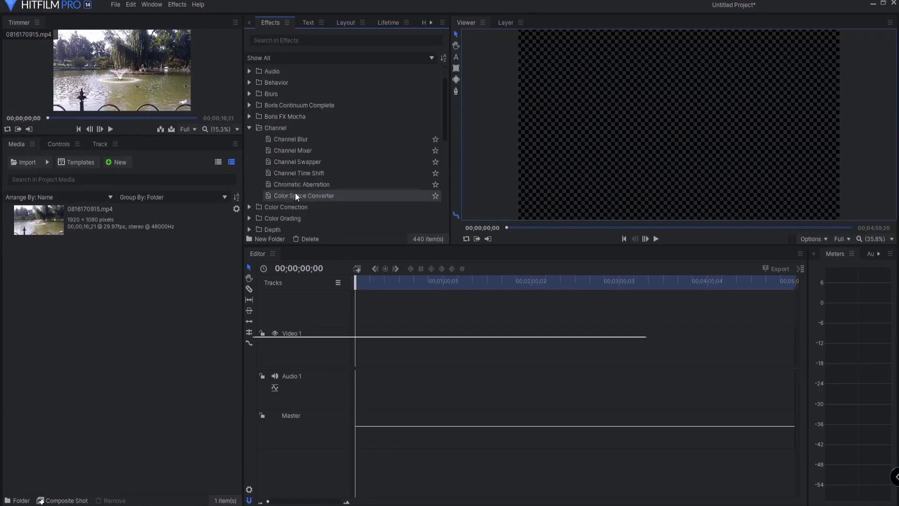
pyautogui.scroll(-1, 297, 195)
pyautogui.click(292, 184)
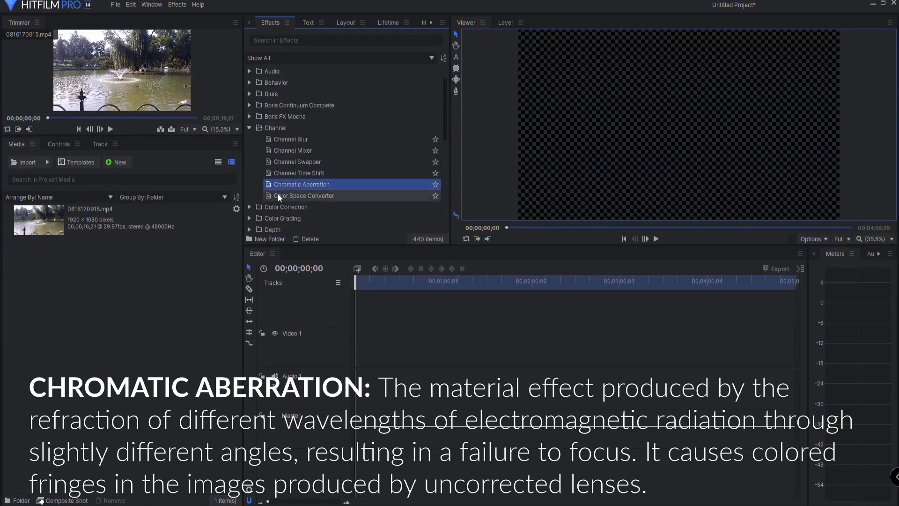
pyautogui.click(96, 213)
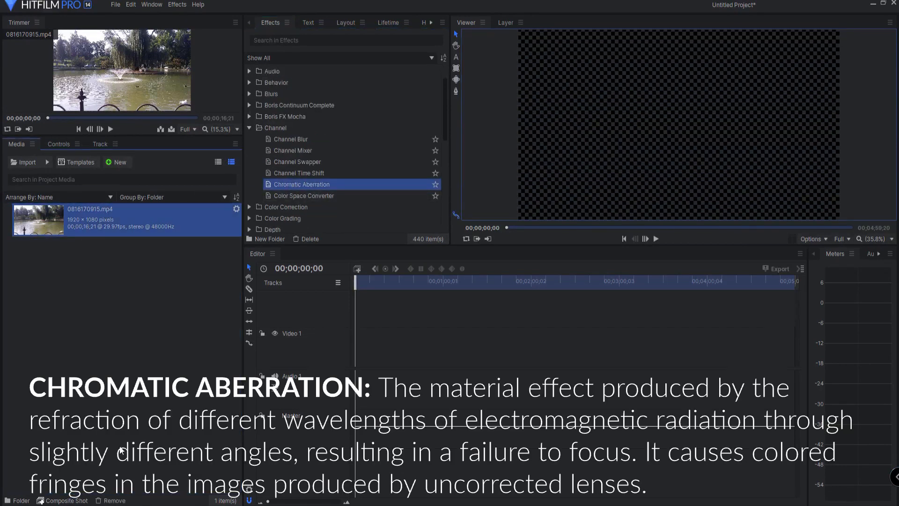
pyautogui.moveTo(120, 450); pyautogui.dragTo(67, 501)
pyautogui.moveTo(304, 184); pyautogui.dragTo(332, 296)
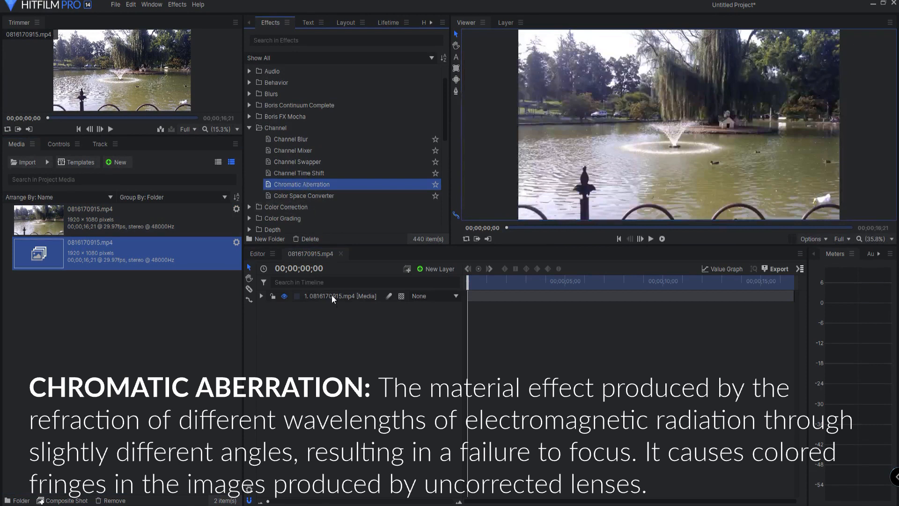
# Step: Set the Chromatic Aberration distance to 7.09% and rotate the effect's angle
pyautogui.click(280, 342)
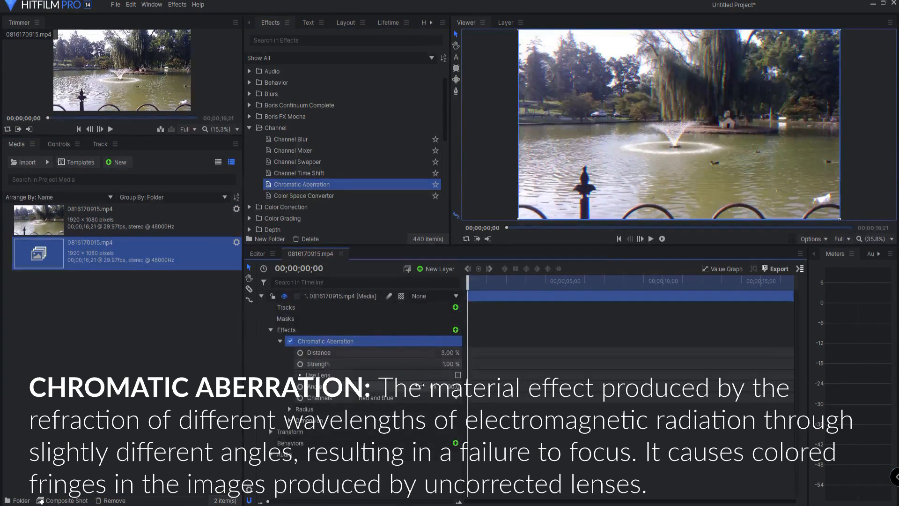
pyautogui.moveTo(447, 352); pyautogui.dragTo(451, 356)
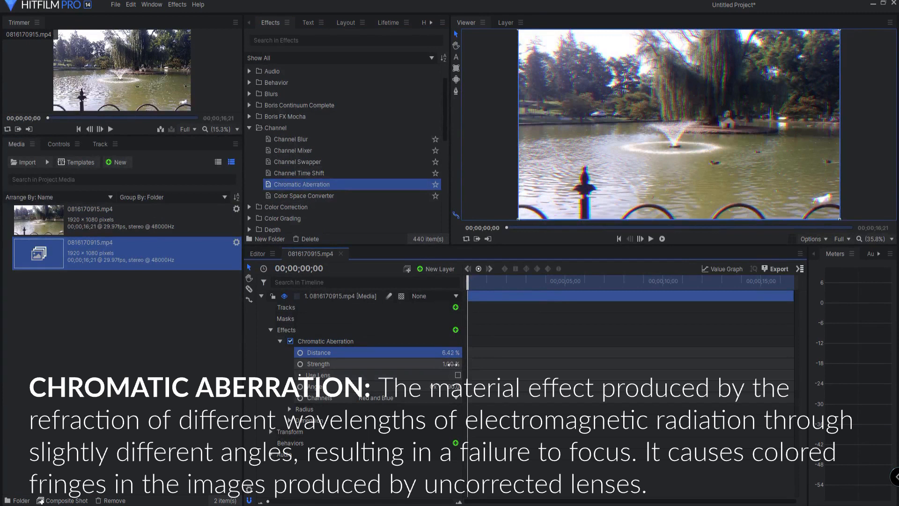
pyautogui.moveTo(450, 353); pyautogui.dragTo(436, 352)
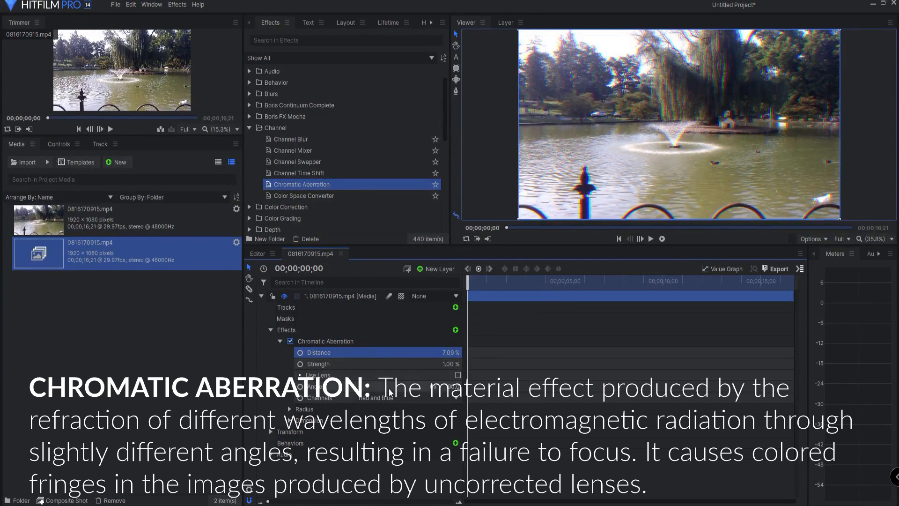
pyautogui.moveTo(453, 388); pyautogui.dragTo(564, 388)
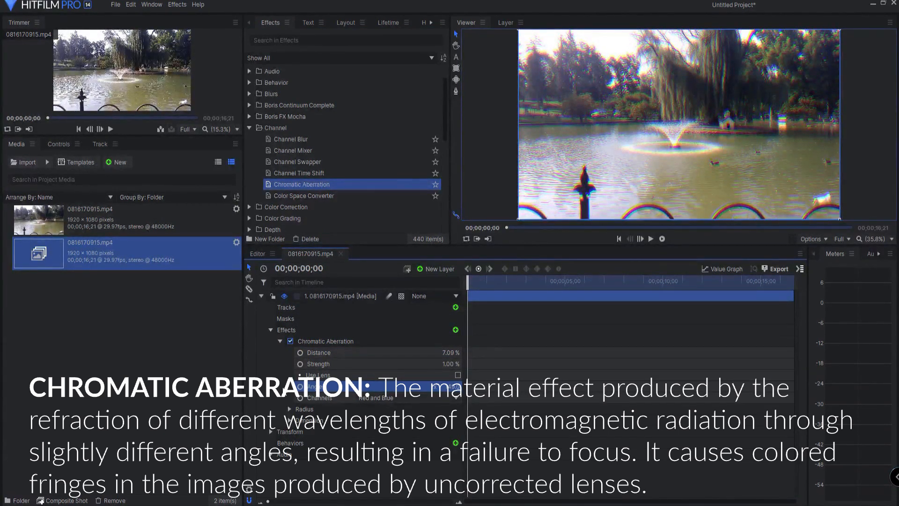
# Step: Adjust the Chromatic Aberration channel radii, setting Green to 106.0 px and Blue to 149.0 px, and raise the red radius before reducing it again
pyautogui.click(289, 409)
pyautogui.moveTo(429, 420); pyautogui.dragTo(524, 420)
pyautogui.moveTo(450, 431); pyautogui.dragTo(499, 431)
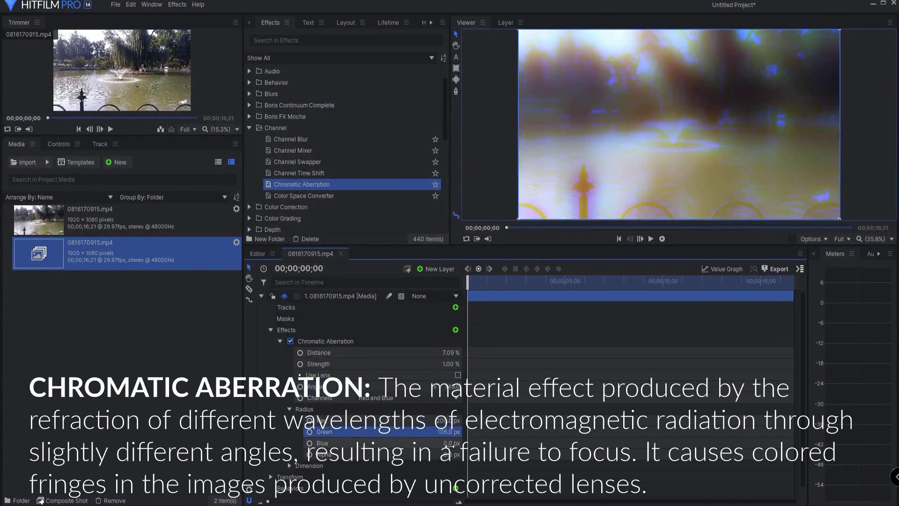
pyautogui.moveTo(440, 443); pyautogui.dragTo(510, 443)
pyautogui.moveTo(408, 454); pyautogui.dragTo(435, 454)
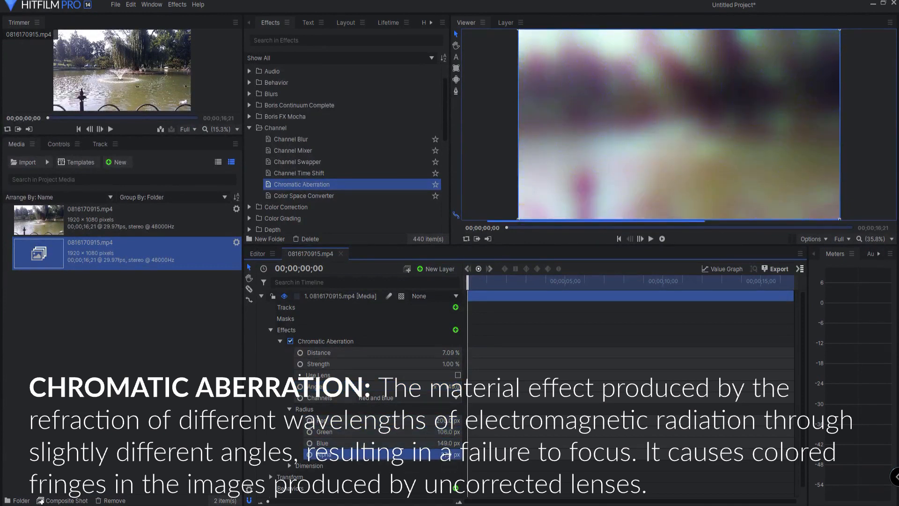
pyautogui.moveTo(444, 421); pyautogui.dragTo(348, 420)
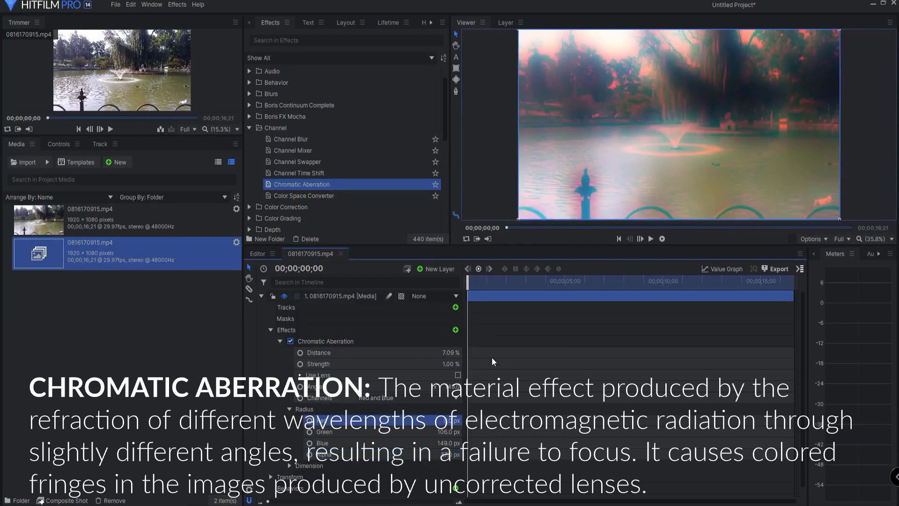
# Step: Set the Chromatic Aberration distance to 10.00% and strength to 0.03%, and rotate the effect's angle
pyautogui.moveTo(444, 353); pyautogui.dragTo(400, 363)
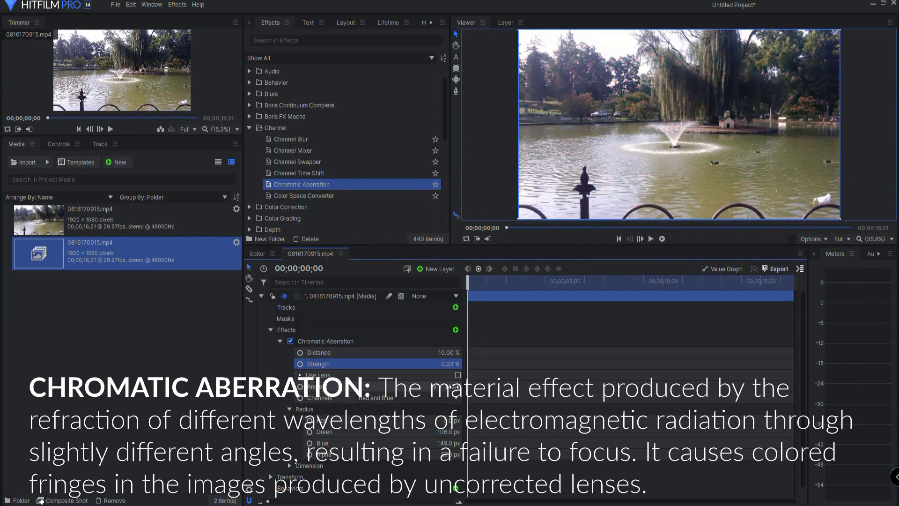
pyautogui.moveTo(450, 387); pyautogui.dragTo(479, 387)
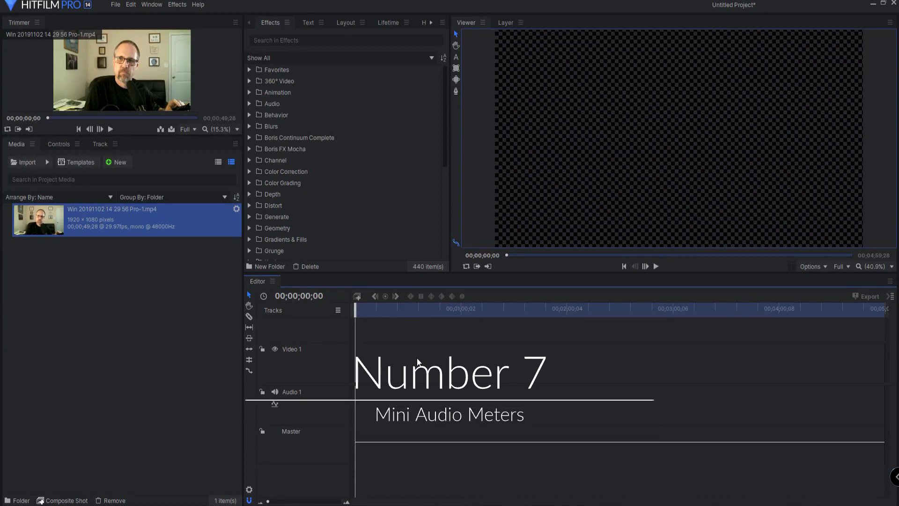
pyautogui.moveTo(110, 209); pyautogui.dragTo(475, 385)
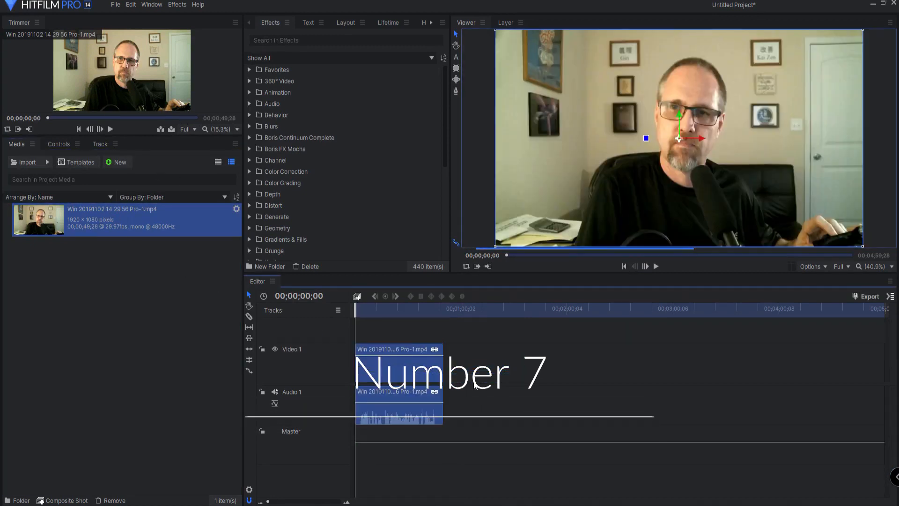
pyautogui.click(656, 266)
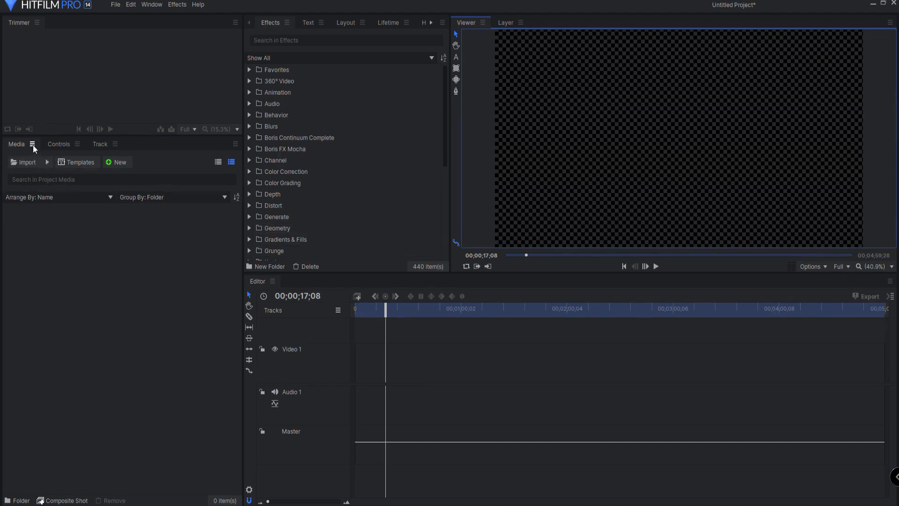
# Step: Close the Controls panel and add it back between the Media and Track panels
pyautogui.click(77, 144)
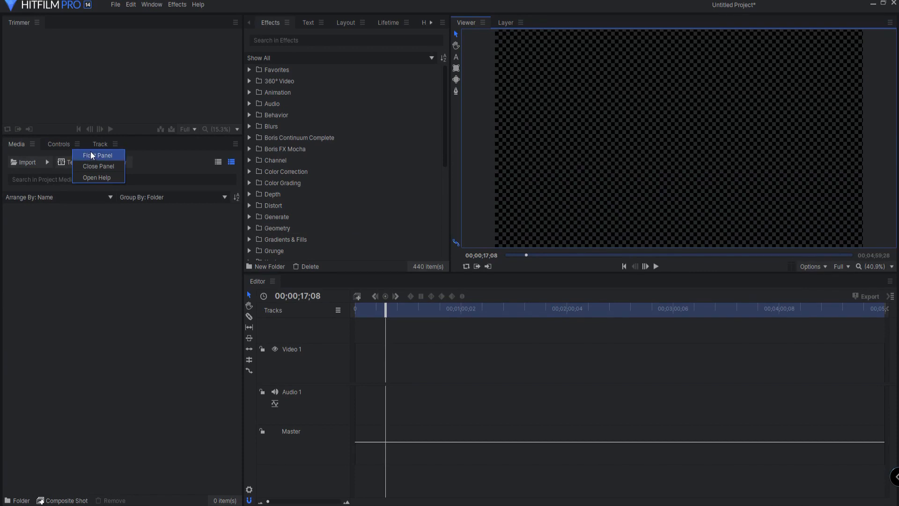
pyautogui.click(95, 167)
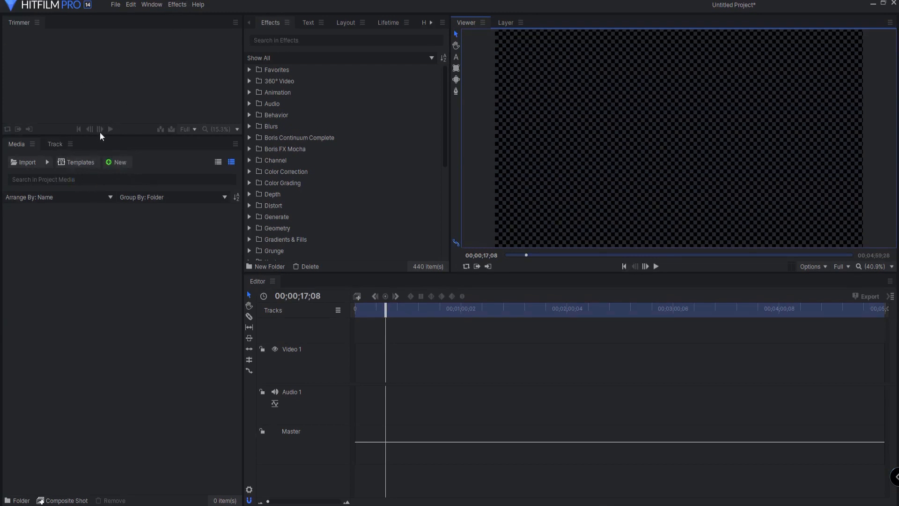
pyautogui.click(235, 144)
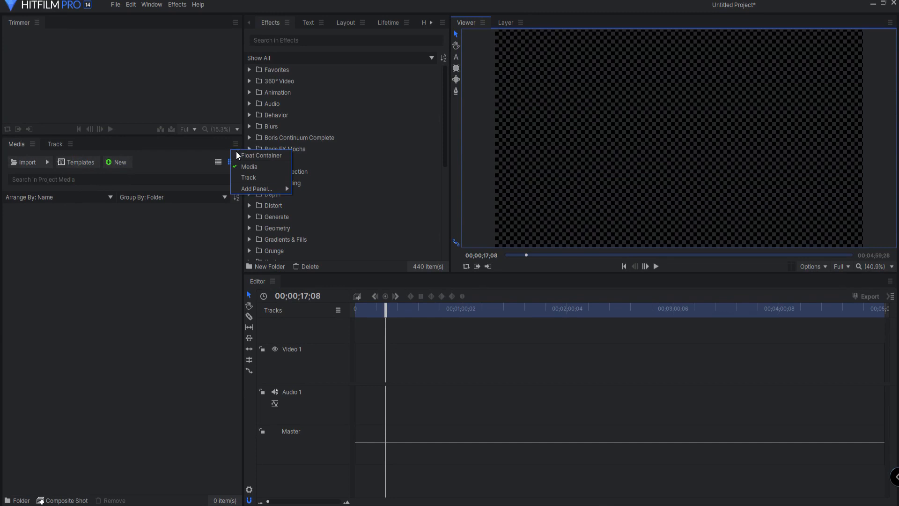
pyautogui.moveTo(250, 191)
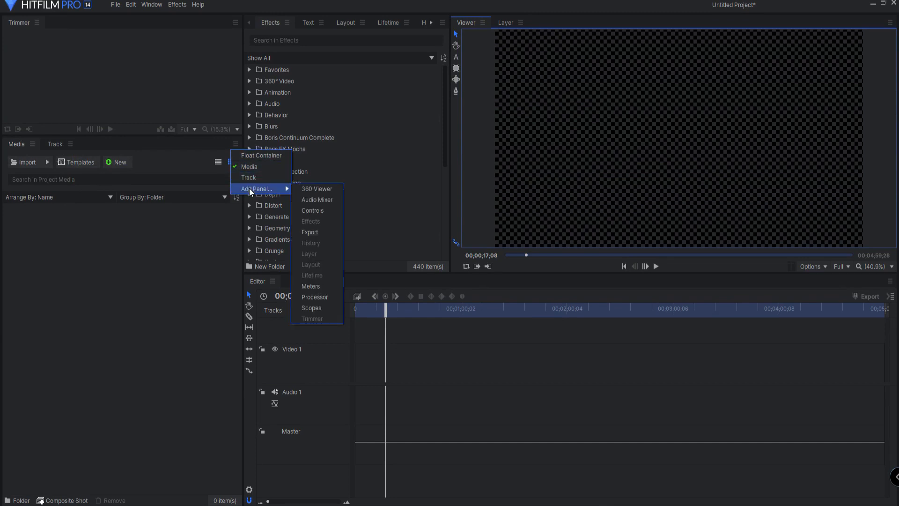
pyautogui.click(320, 210)
pyautogui.moveTo(92, 154); pyautogui.dragTo(55, 145)
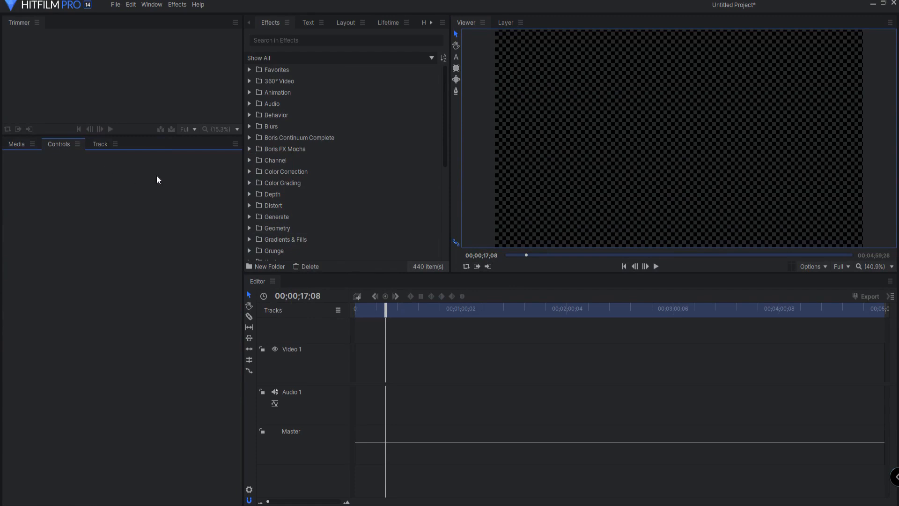
# Step: Add the Export panel to the container that holds the Viewer and Layer panels
pyautogui.click(890, 22)
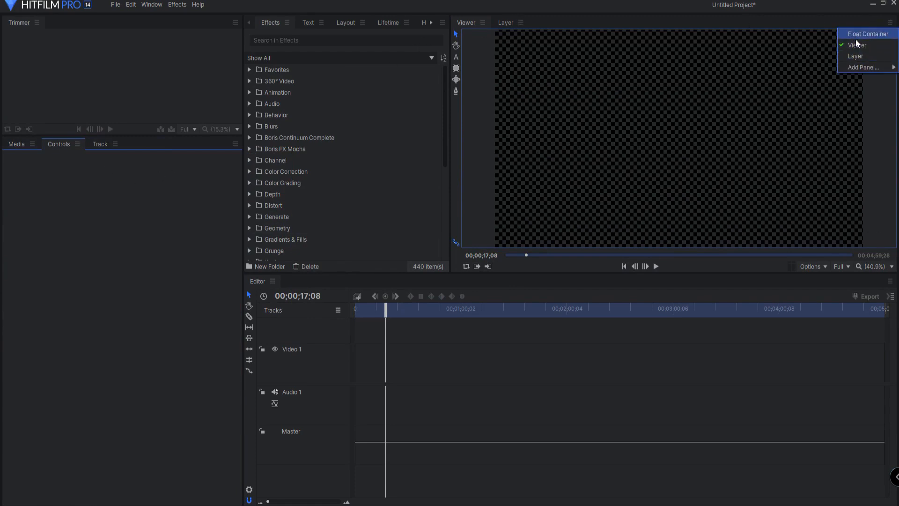
pyautogui.moveTo(856, 67)
pyautogui.click(805, 111)
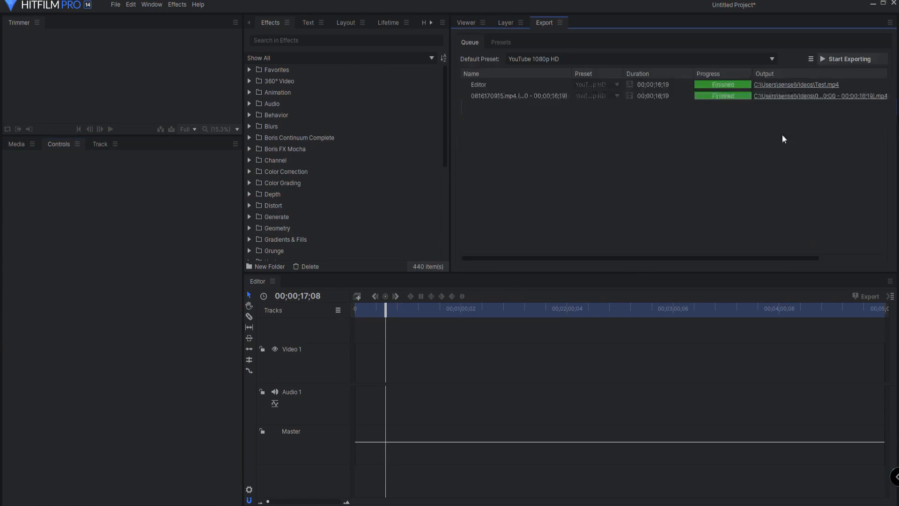
# Step: Add the Audio Mixer panel to the Editor's container and dock it as a separate column beside the timeline
pyautogui.click(890, 281)
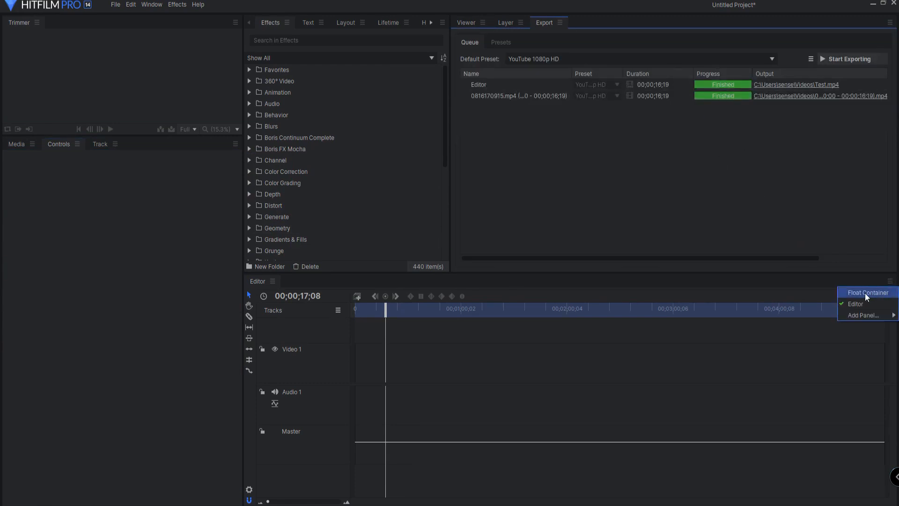
pyautogui.moveTo(864, 315)
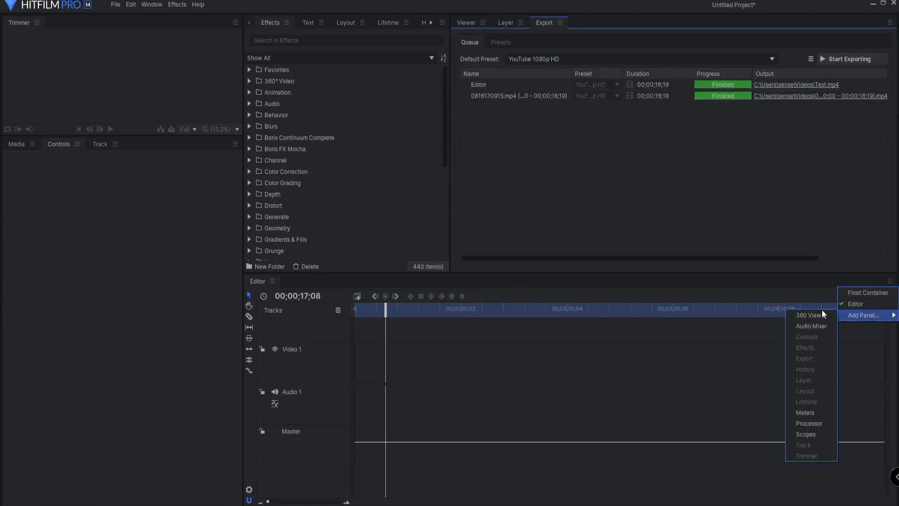
pyautogui.click(804, 331)
pyautogui.moveTo(314, 286); pyautogui.dragTo(590, 398)
pyautogui.moveTo(610, 358); pyautogui.dragTo(799, 355)
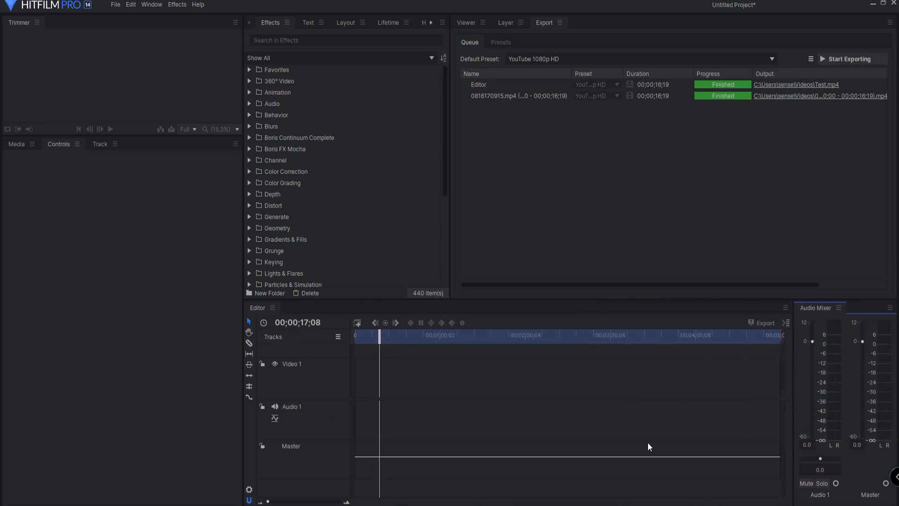
# Step: Check the Editor panel's own options and add the Scopes panel to the Editor's container
pyautogui.click(275, 308)
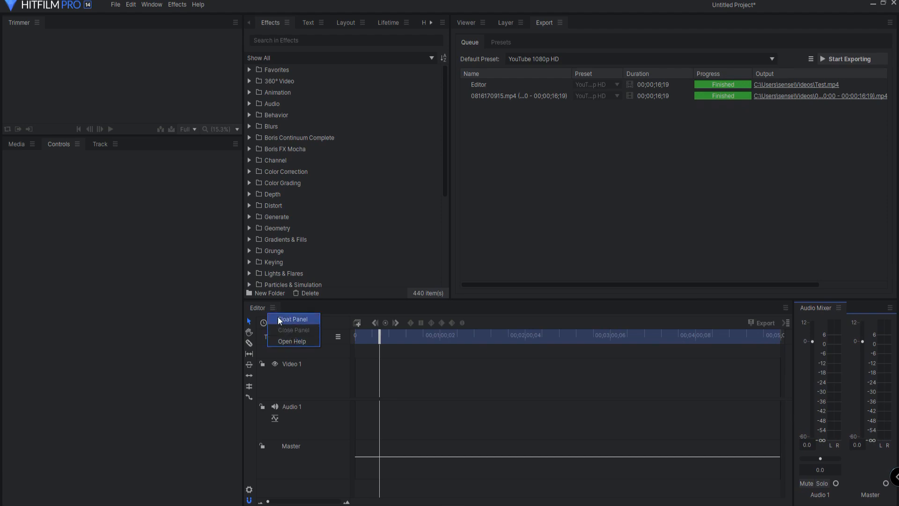
pyautogui.click(786, 307)
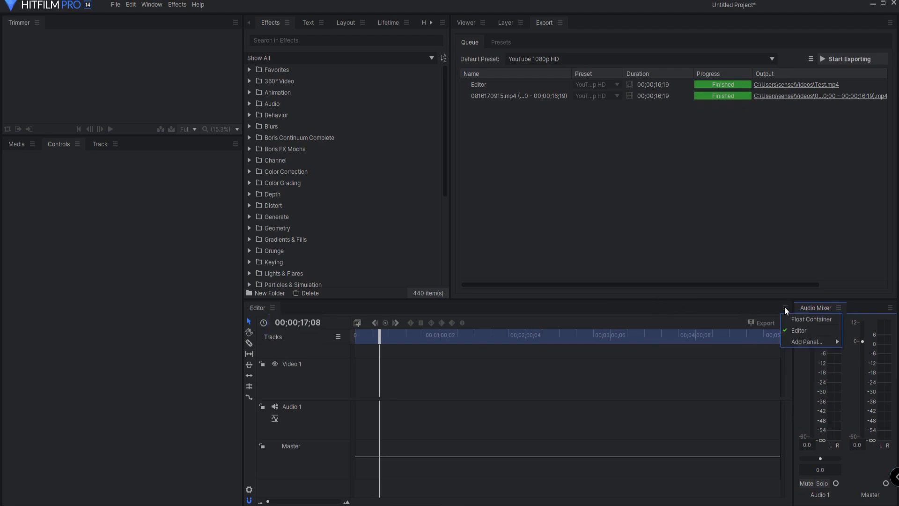
pyautogui.moveTo(792, 343)
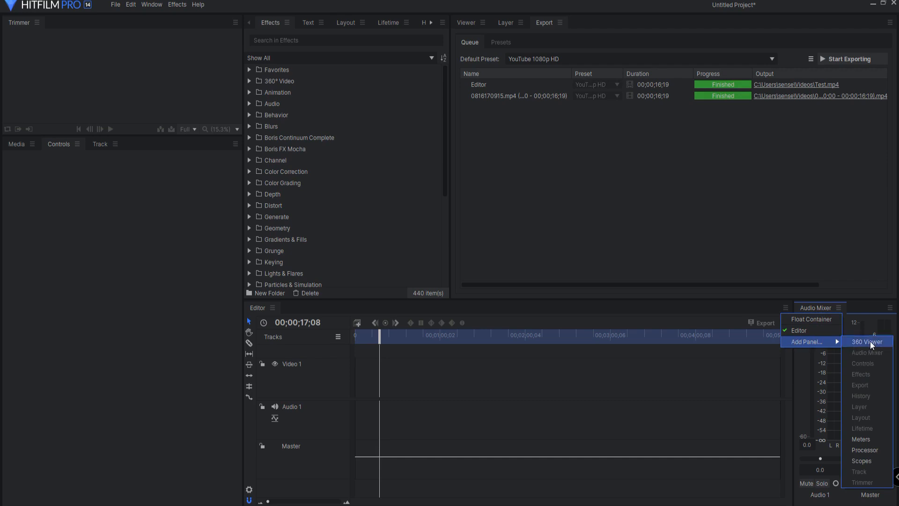
pyautogui.click(860, 460)
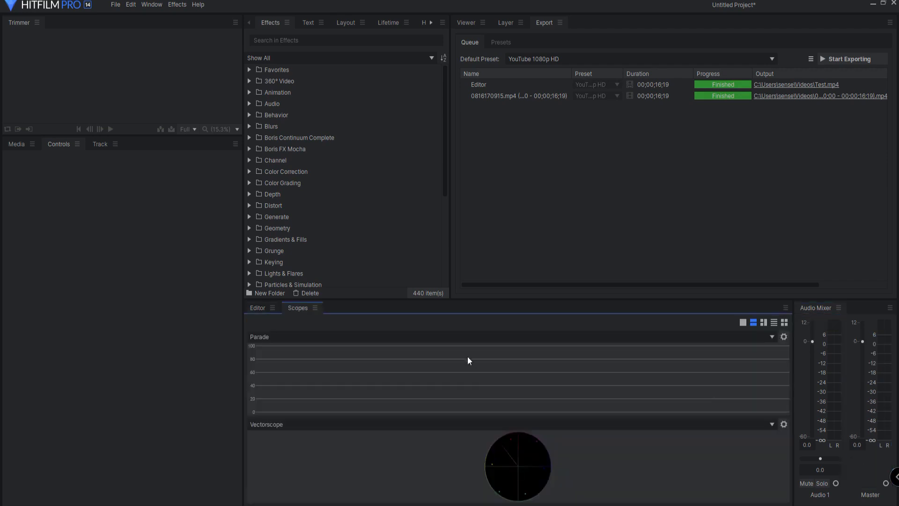
# Step: Close the Scopes panel and the Audio Mixer panel
pyautogui.click(315, 307)
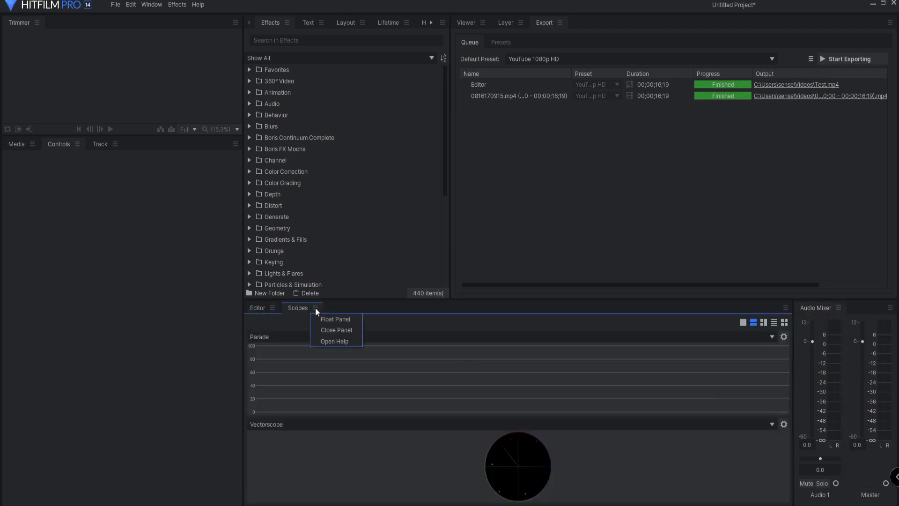
pyautogui.click(335, 330)
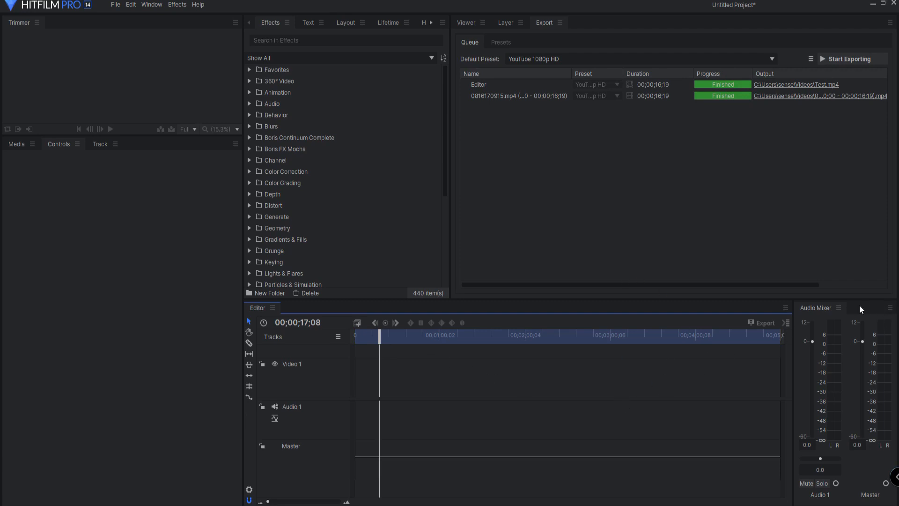
pyautogui.click(839, 308)
pyautogui.click(857, 330)
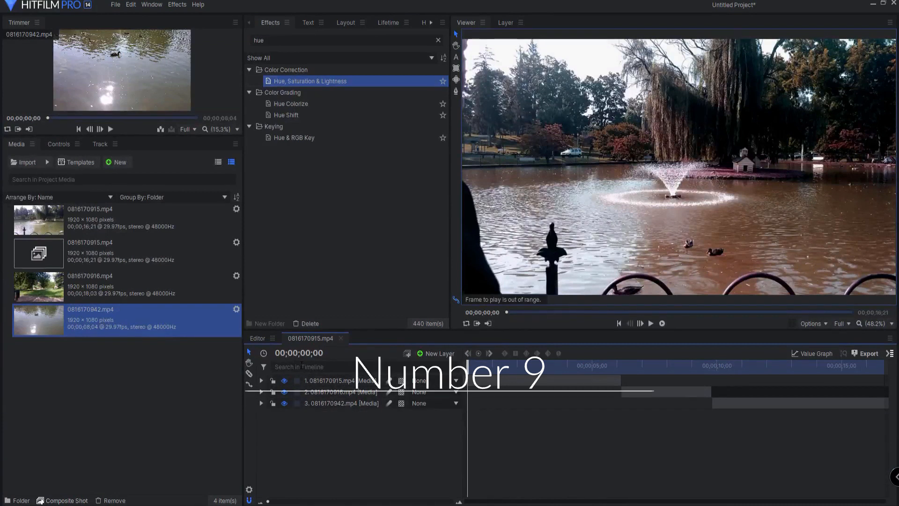
# Step: Filter the composite shot's layer properties in the timeline with the search "scale, pos, opa", and clear the search
pyautogui.moveTo(302, 367)
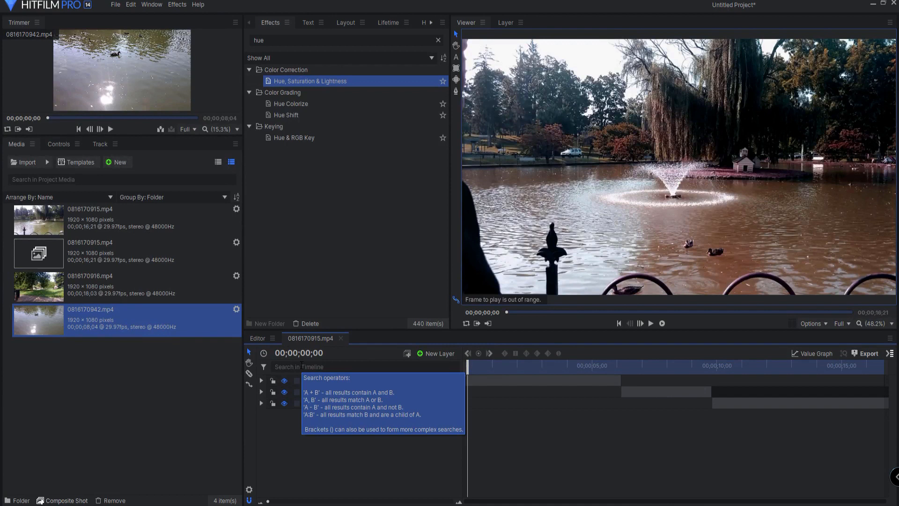
pyautogui.click(301, 366)
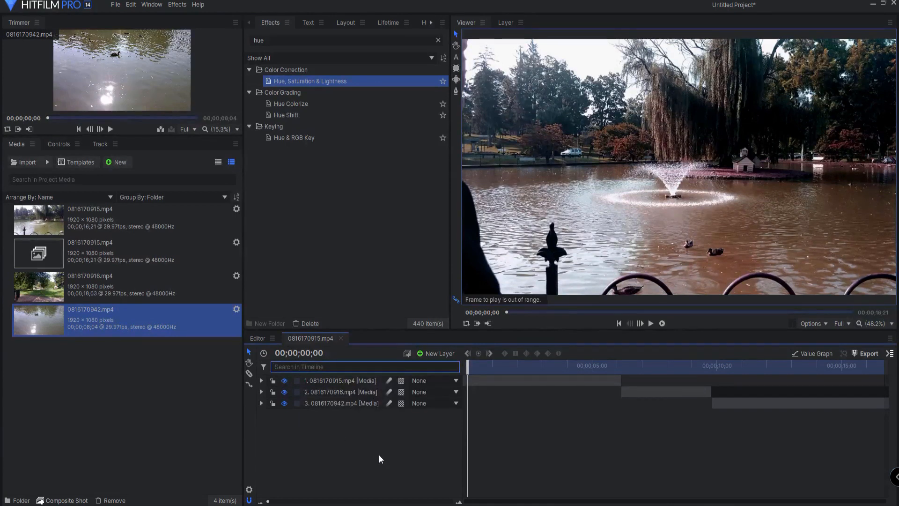
pyautogui.write('scale')
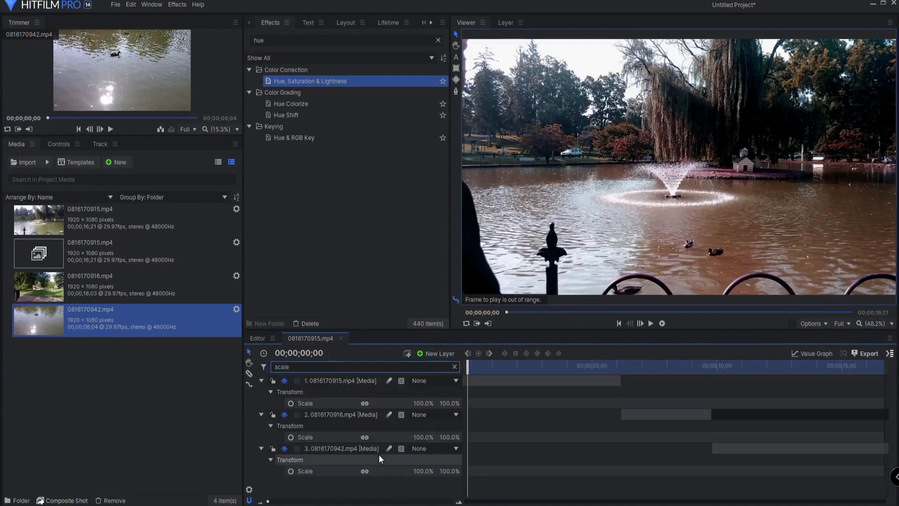
pyautogui.write(', pos, op')
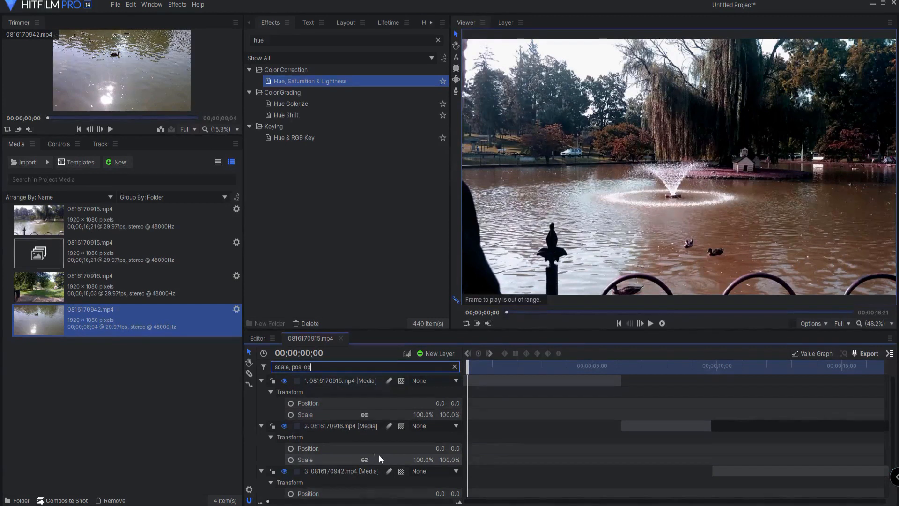
pyautogui.write('a')
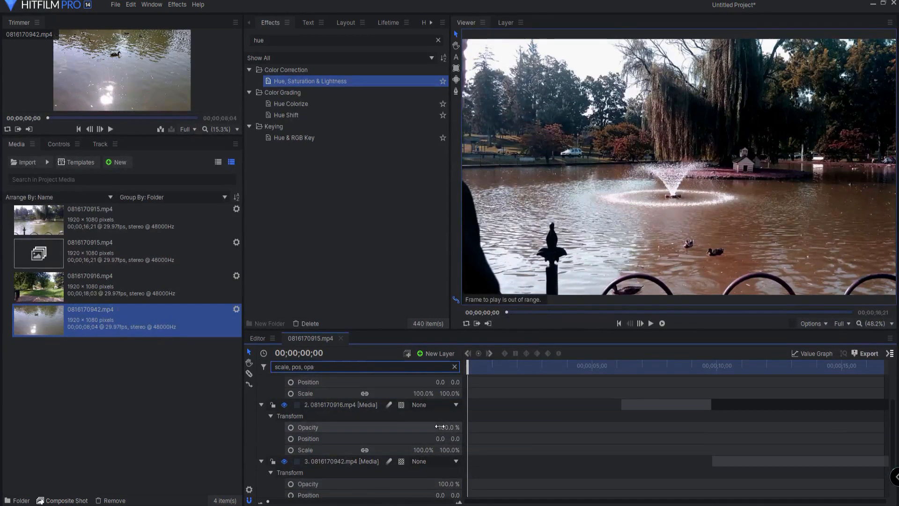
pyautogui.scroll(3, 439, 427)
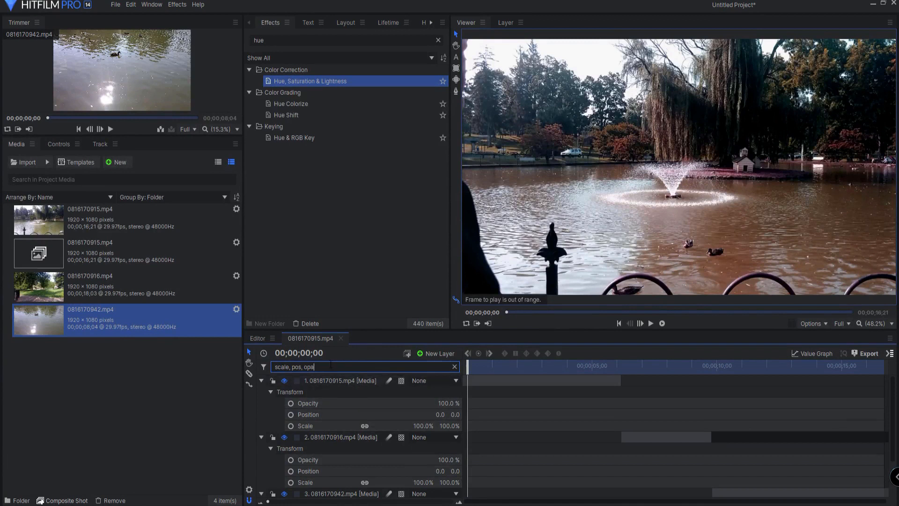
pyautogui.moveTo(339, 369); pyautogui.dragTo(262, 366)
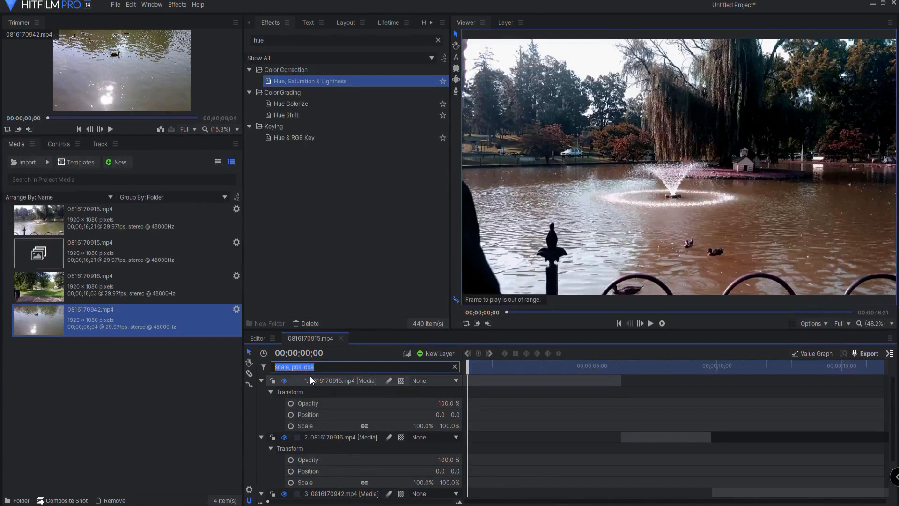
pyautogui.press('BackSpace')
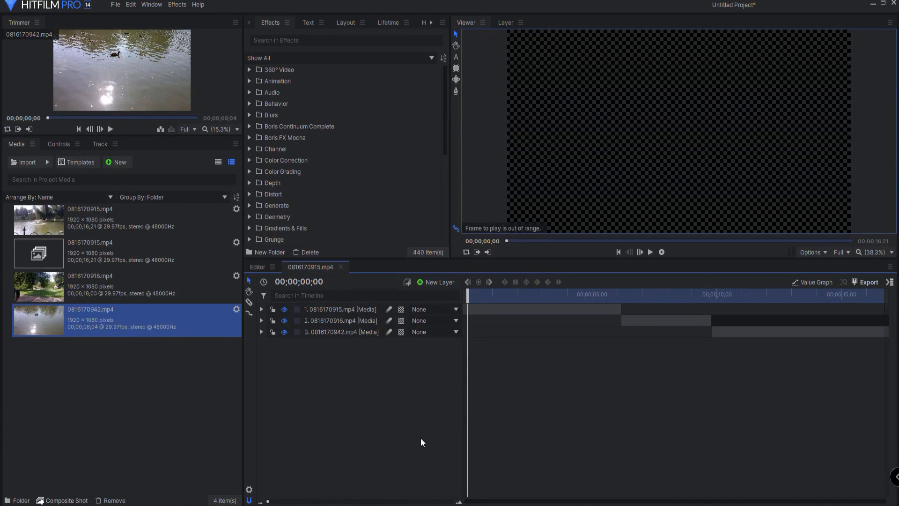
# Step: Reveal the layers' keyframed properties, extend the display to all modified properties, and collapse the layers again
pyautogui.press('u')
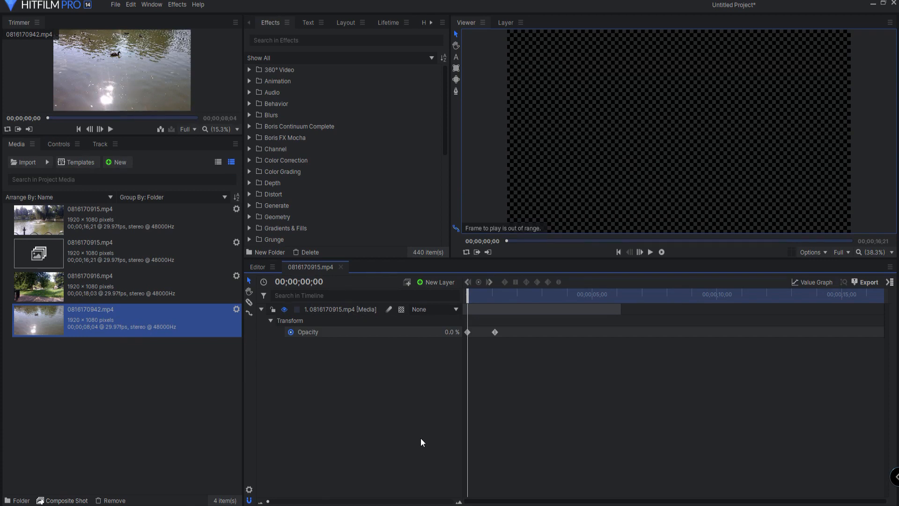
pyautogui.hotkey('shift', 'u')
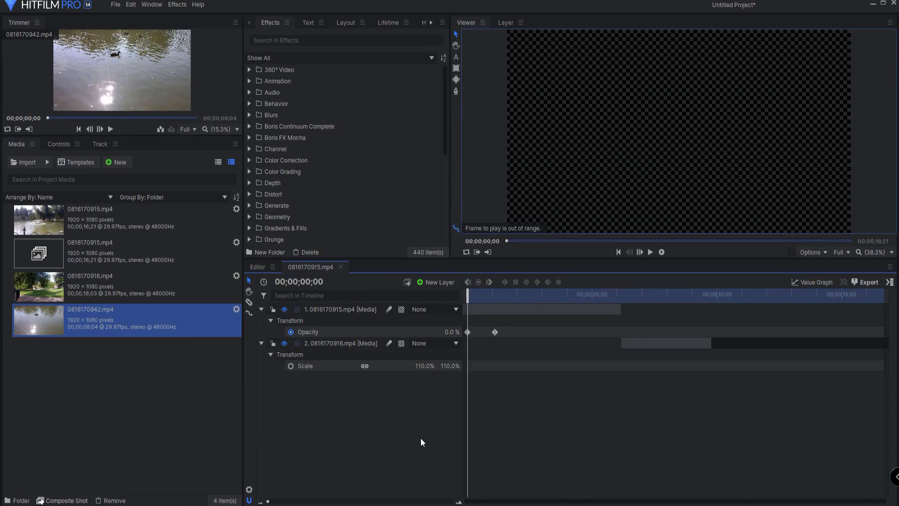
pyautogui.hotkey('shift', 'u')
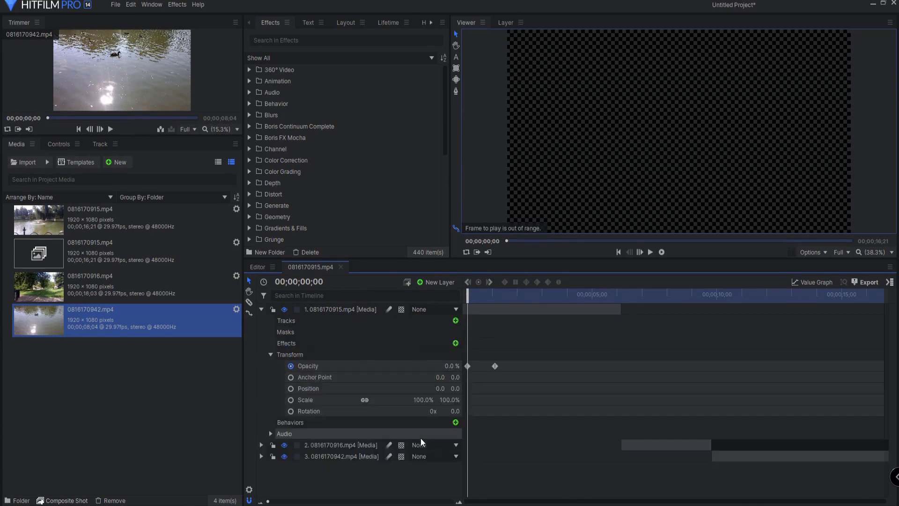
pyautogui.click(262, 310)
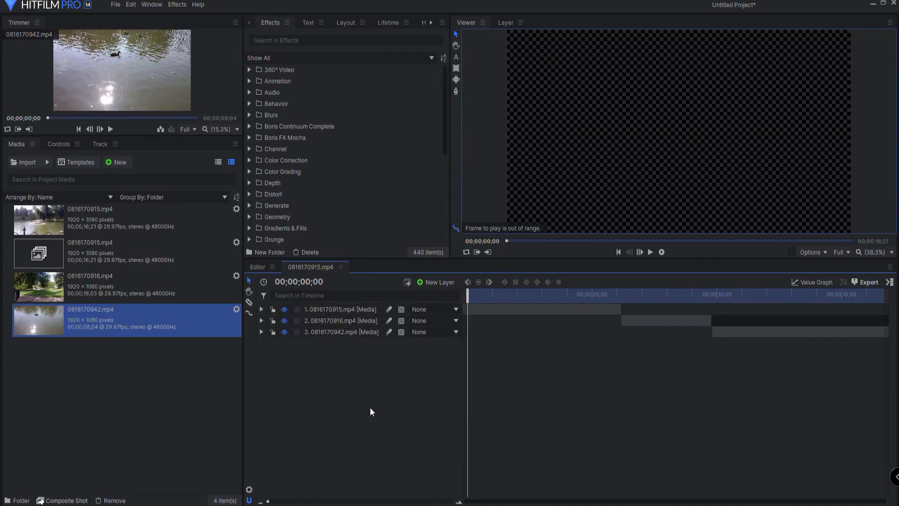
# Step: Box-select the three layers and deselect them, and reveal the keyframed and modified properties with no layer selected
pyautogui.moveTo(370, 407); pyautogui.dragTo(326, 293)
pyautogui.click(356, 412)
pyautogui.press('u')
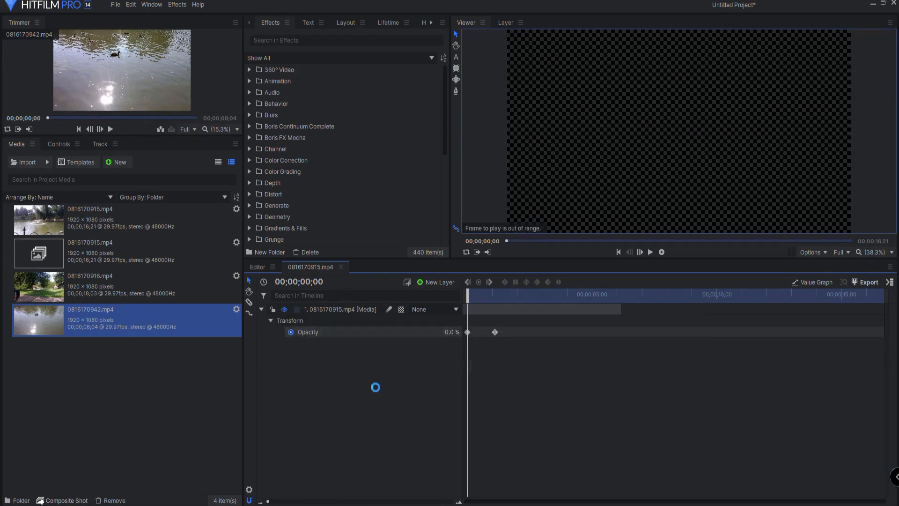
pyautogui.press('u')
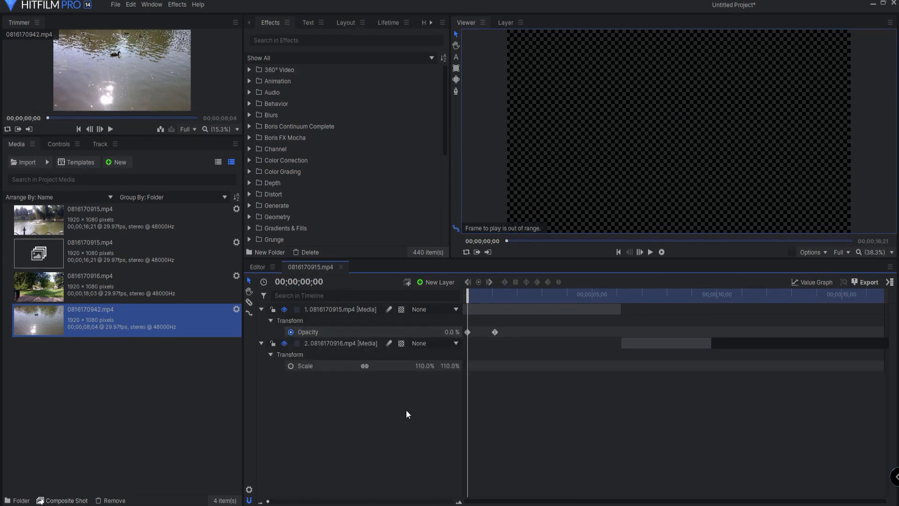
# Step: Turn off the keyframed and modified property display, collapse the first layer, and clear the selection
pyautogui.press('u')
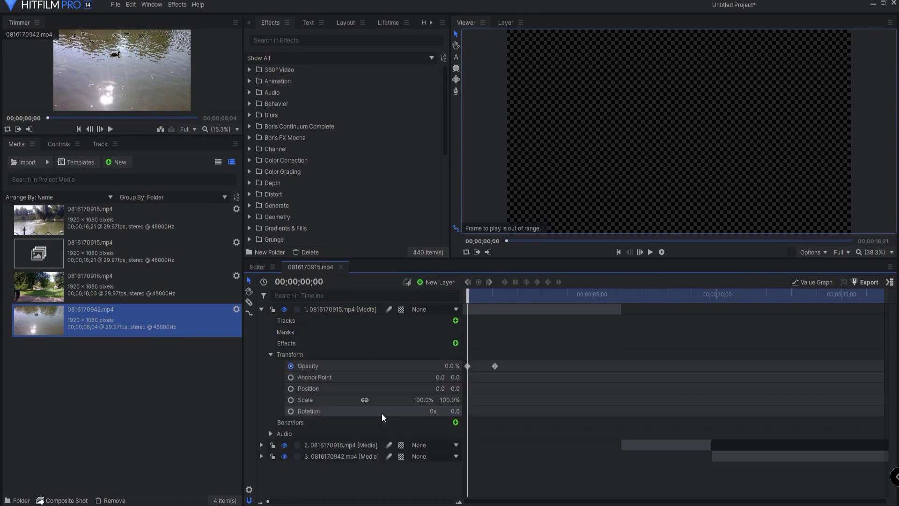
pyautogui.click(261, 310)
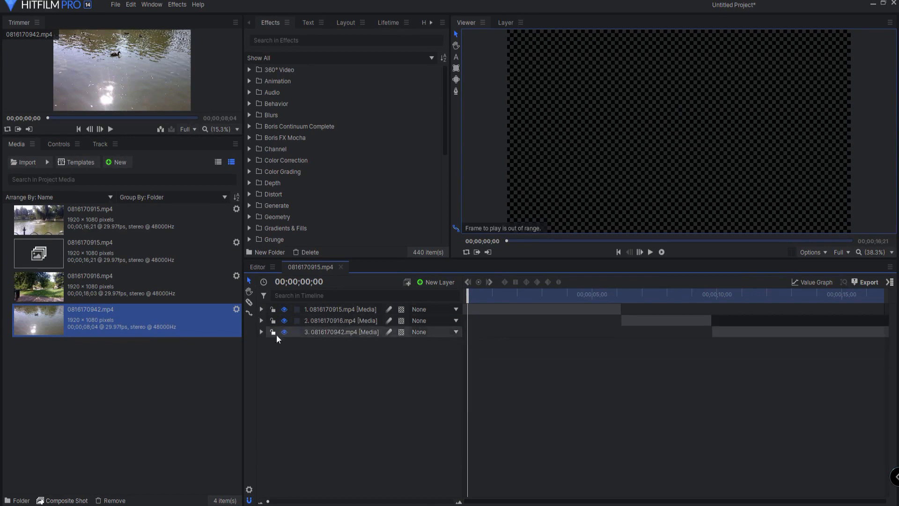
pyautogui.click(321, 367)
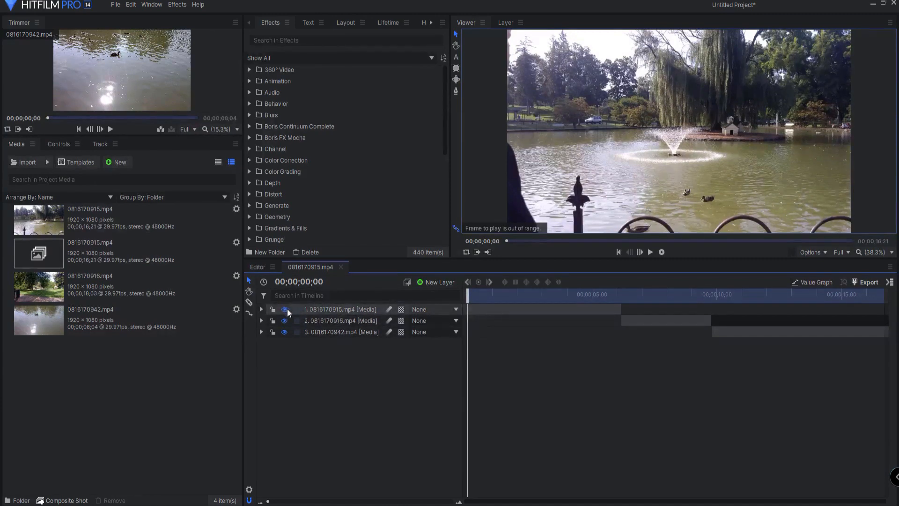
# Step: Hide and lock all three layers of the composite shot together, and unlock and show them again
pyautogui.moveTo(284, 309)
pyautogui.mouseDown()
pyautogui.moveTo(284, 332)
pyautogui.moveTo(284, 309)
pyautogui.moveTo(273, 315)
pyautogui.moveTo(273, 331)
pyautogui.moveTo(274, 311)
pyautogui.mouseUp()
pyautogui.click(284, 310)
pyautogui.moveTo(284, 320)
pyautogui.mouseDown()
pyautogui.moveTo(284, 331)
pyautogui.moveTo(284, 310)
pyautogui.moveTo(275, 342)
pyautogui.mouseUp()
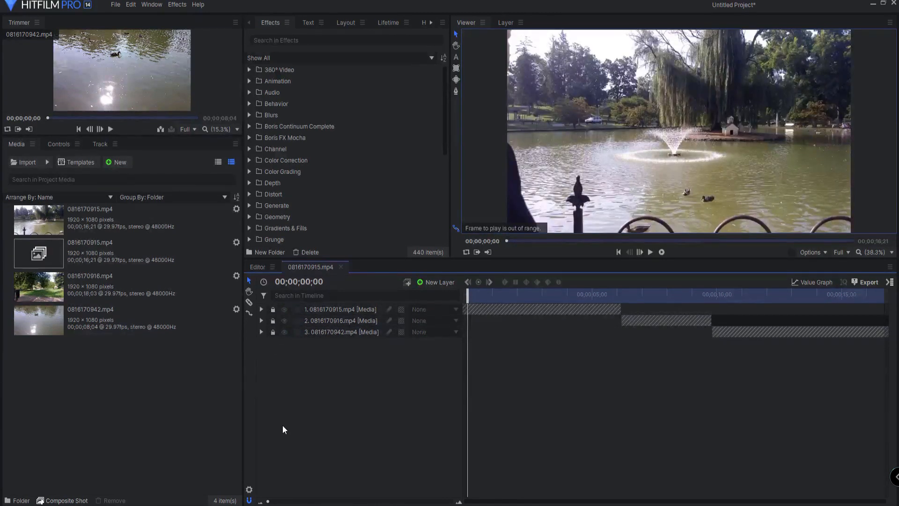
pyautogui.moveTo(273, 310); pyautogui.dragTo(273, 343)
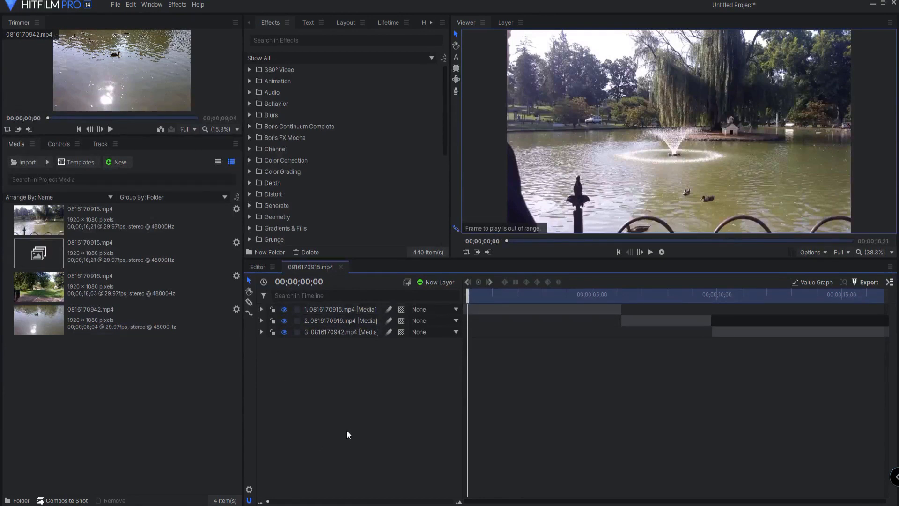
# Step: Hide the second and third layers together, hide the first layer too, and restore the visibility of all three
pyautogui.click(284, 322)
pyautogui.moveTo(285, 324); pyautogui.dragTo(278, 361)
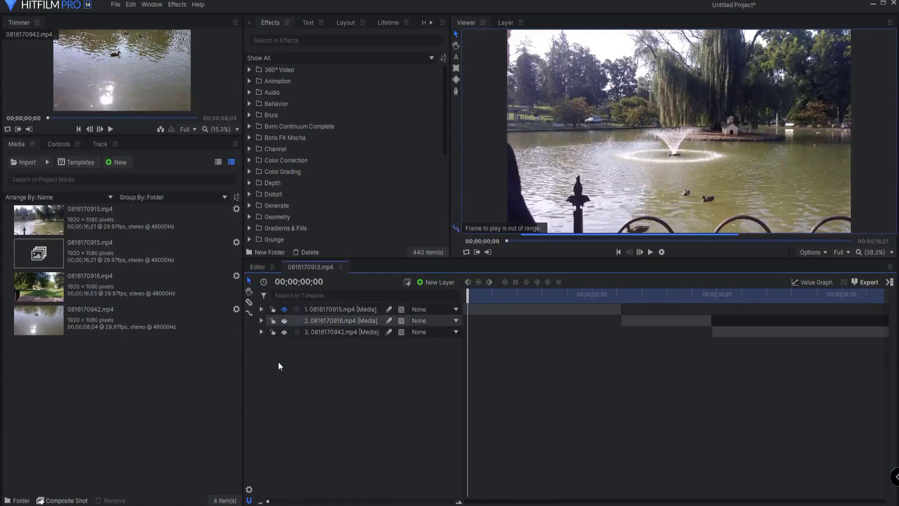
pyautogui.click(283, 310)
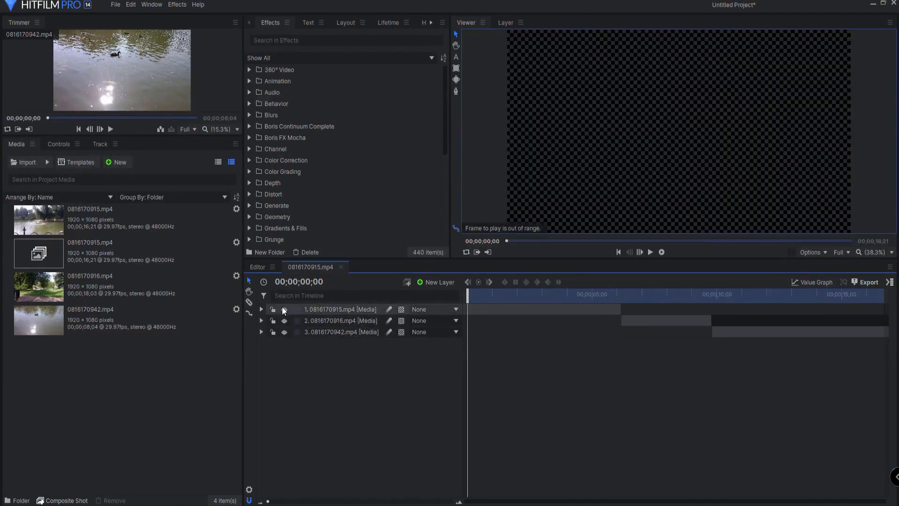
pyautogui.moveTo(284, 310); pyautogui.dragTo(283, 356)
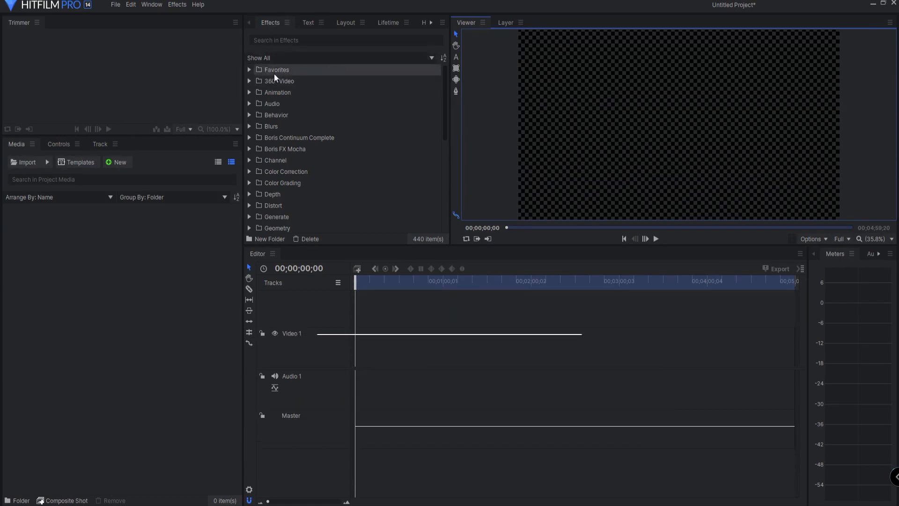
# Step: Mark the Blur effect in the Blurs folder as a favorite, and collapse the Favorites and Blurs folders
pyautogui.click(249, 127)
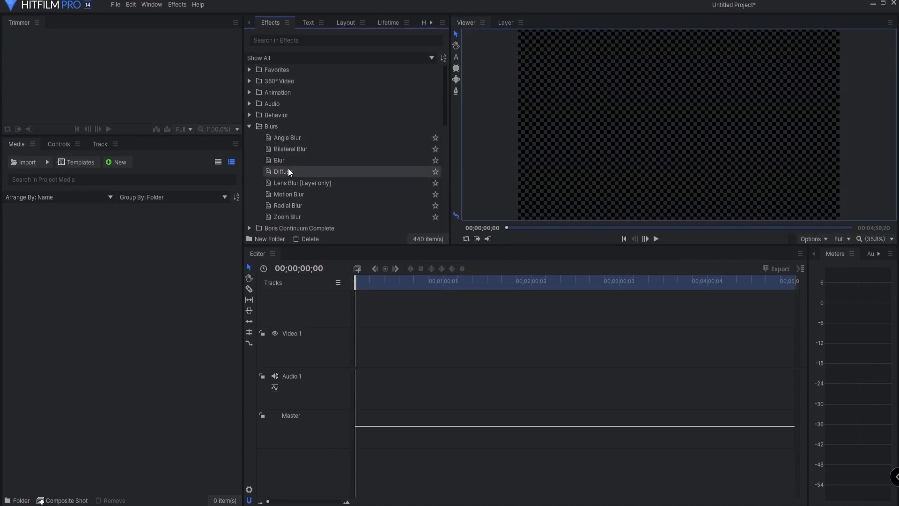
pyautogui.click(435, 161)
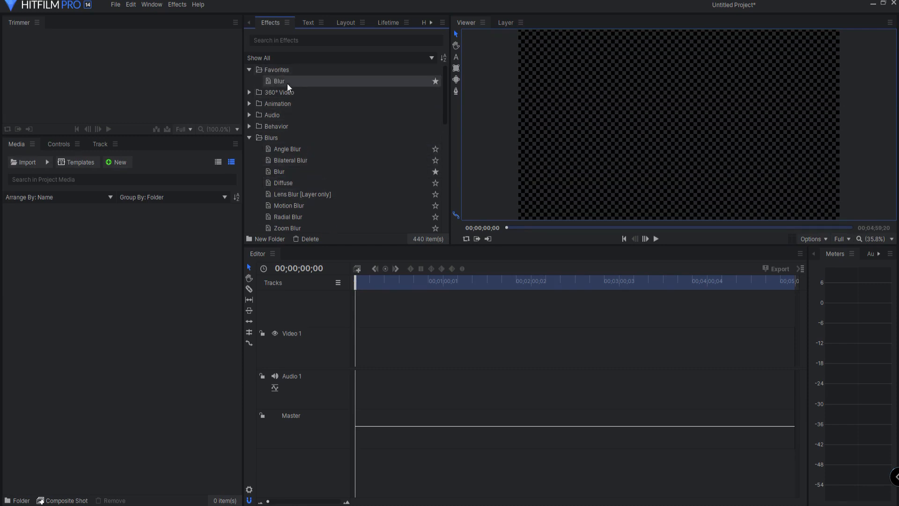
pyautogui.click(250, 70)
pyautogui.click(248, 123)
# Step: Mark the Clouds effect in the Generate folder as a favorite, and check the contents of the Favorites folder
pyautogui.scroll(-2, 262, 136)
pyautogui.click(250, 152)
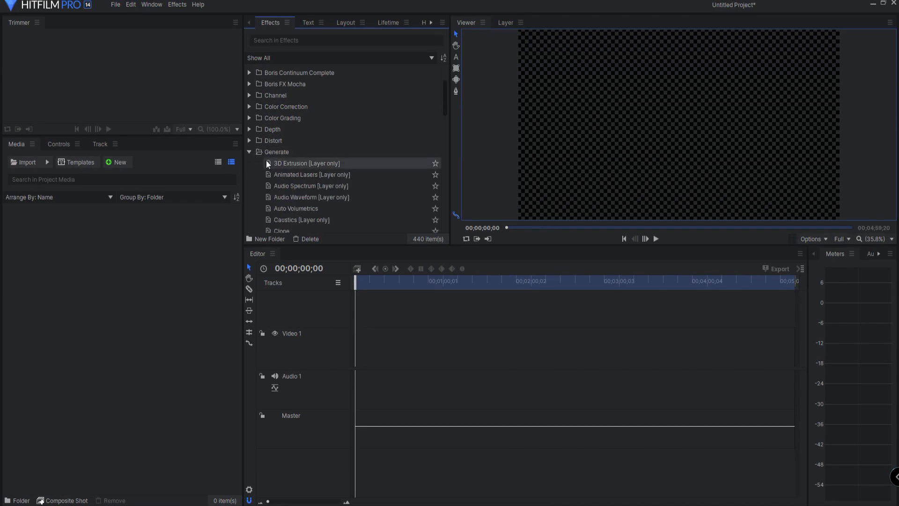
pyautogui.scroll(-1, 266, 161)
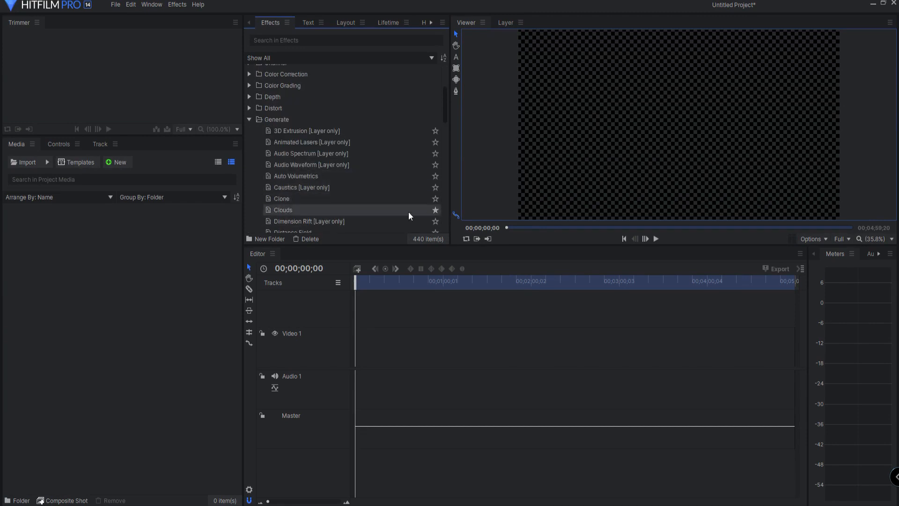
pyautogui.scroll(3, 290, 140)
pyautogui.click(249, 70)
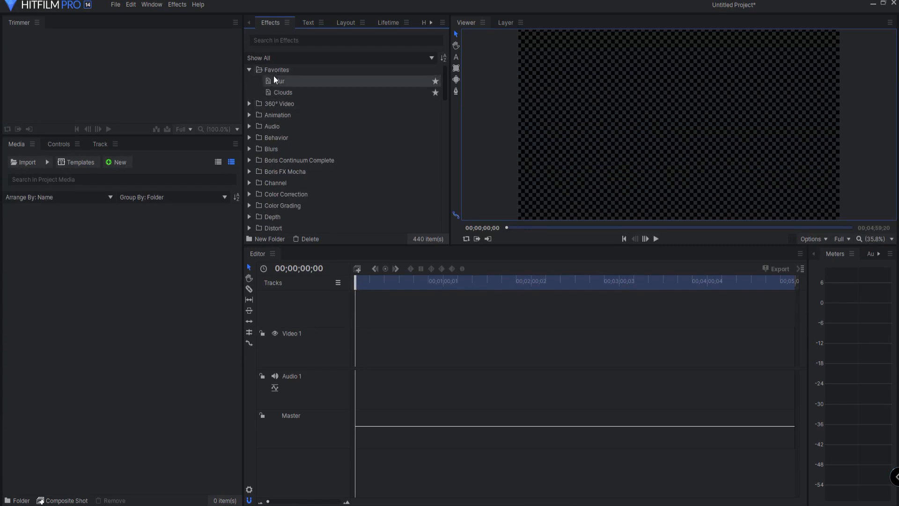
pyautogui.click(249, 69)
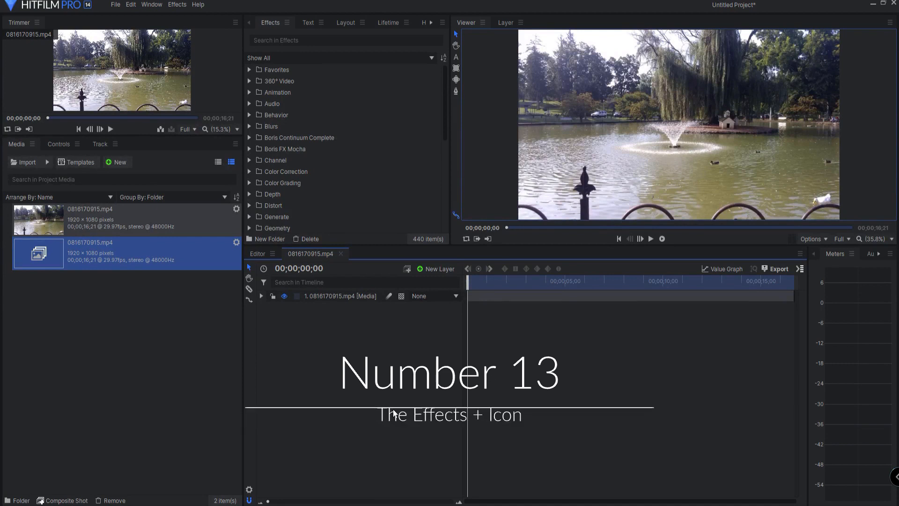
# Step: Expand the 0816170915.mp4 layer and add the Brightness & Contrast effect to it by searching for "brigh"
pyautogui.click(263, 298)
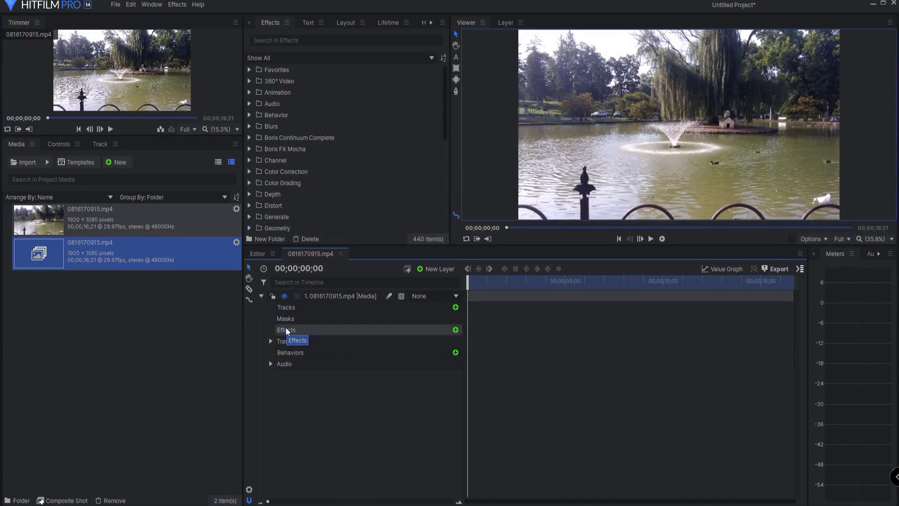
pyautogui.click(457, 330)
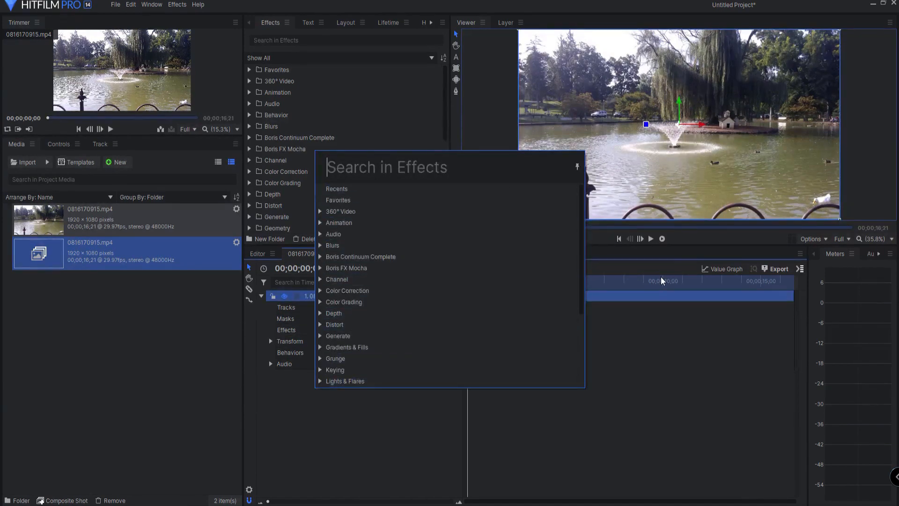
pyautogui.write('brigh')
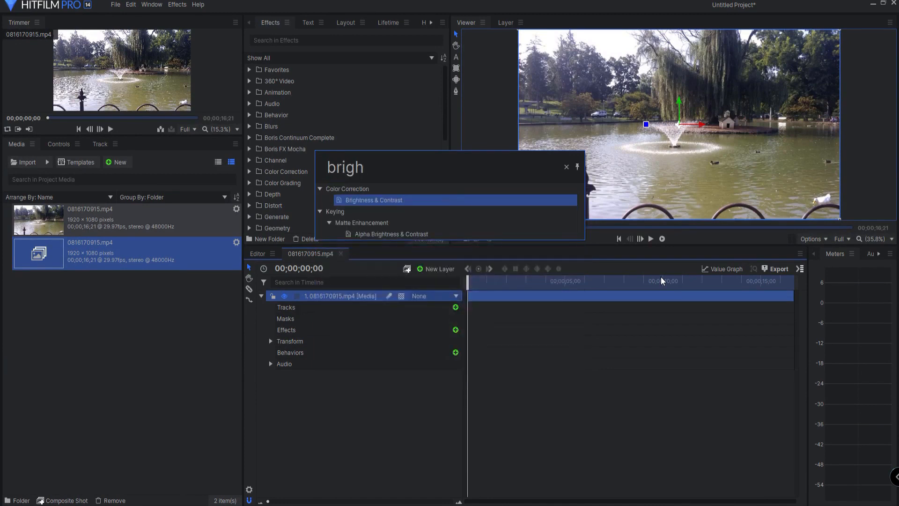
pyautogui.press('Return')
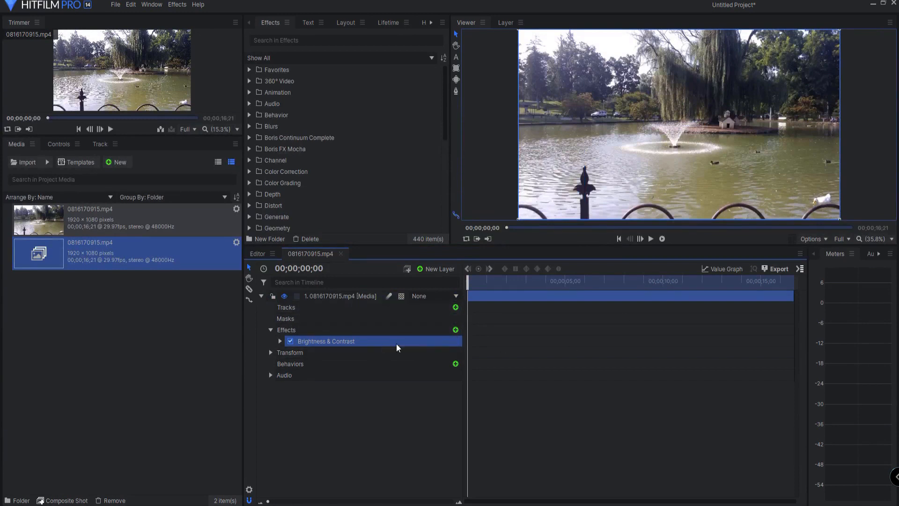
# Step: Keep the layer's effect search pinned open, search for "blur", and add the Blur effect from the Blurs category
pyautogui.click(456, 331)
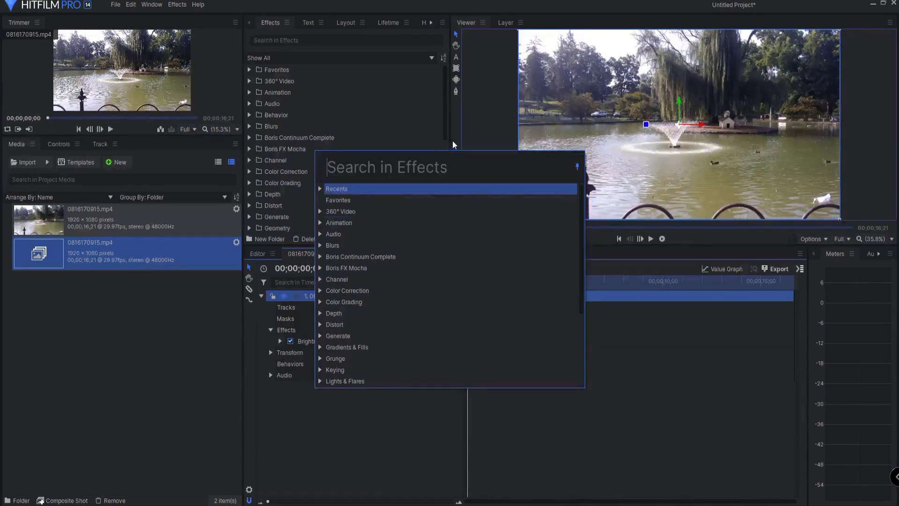
pyautogui.write('blur')
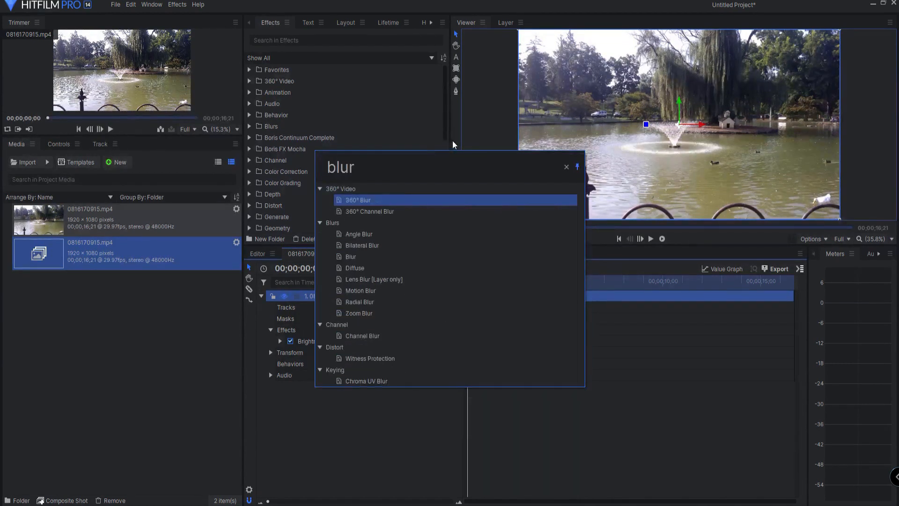
pyautogui.press('Down')
pyautogui.press('Down')
pyautogui.press('Down')
pyautogui.press('Down')
pyautogui.press('Return')
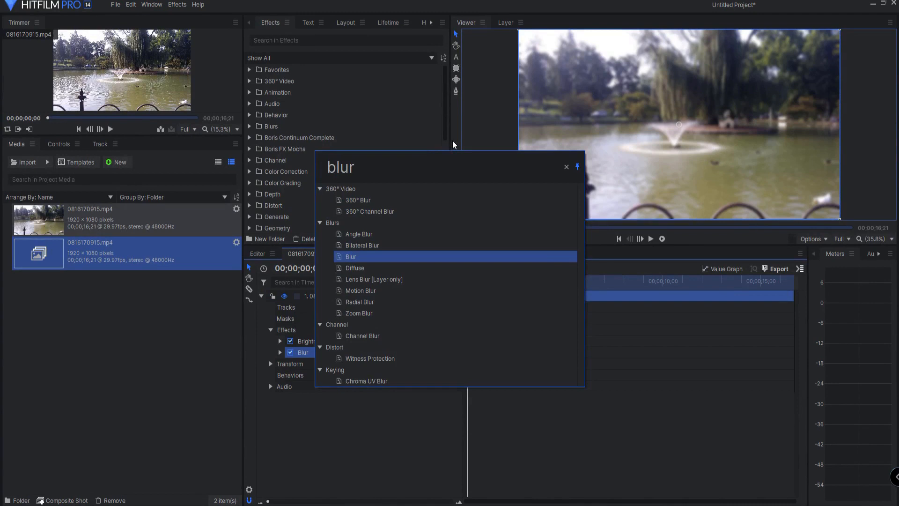
# Step: Replace the effect search with "hue", add Hue & RGB Key to the layer, and clear the search to view the recent effects
pyautogui.press('BackSpace')
pyautogui.press('BackSpace')
pyautogui.press('BackSpace')
pyautogui.press('BackSpace')
pyautogui.write('hue')
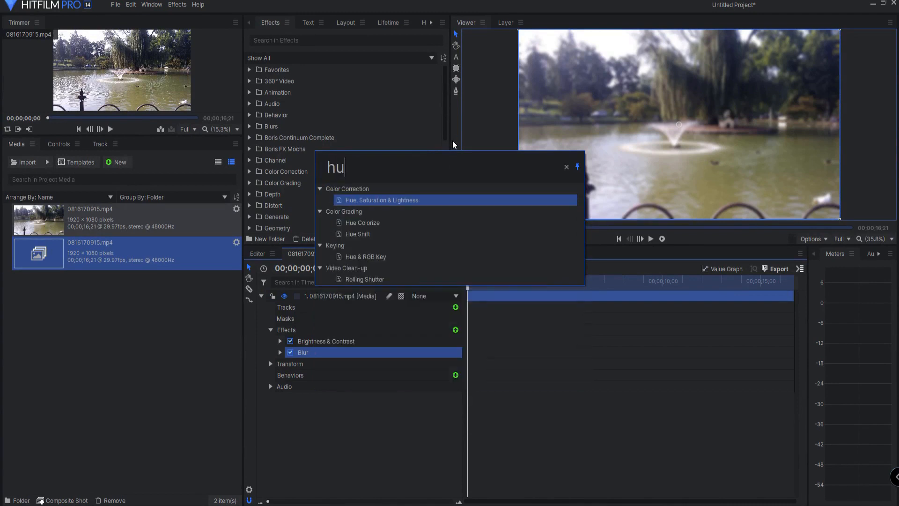
pyautogui.press('Down')
pyautogui.press('Down')
pyautogui.press('Down')
pyautogui.press('Down')
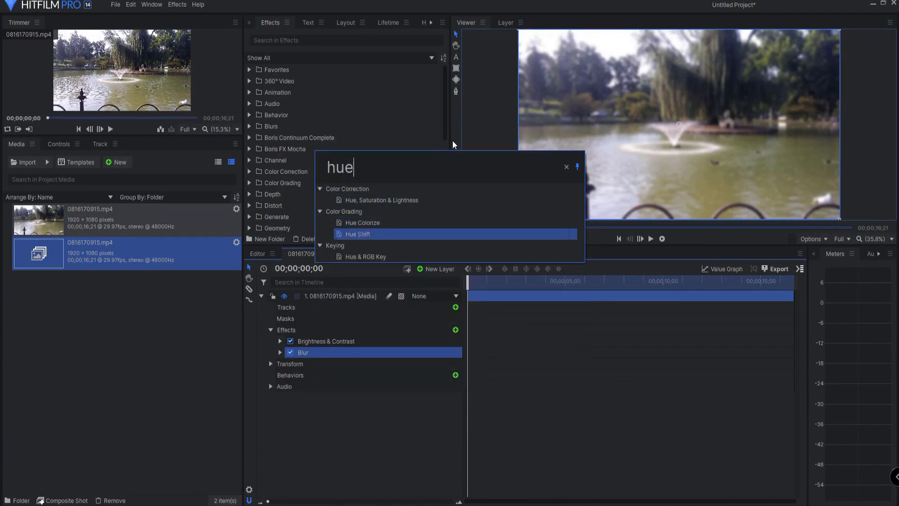
pyautogui.press('Down')
pyautogui.press('Return')
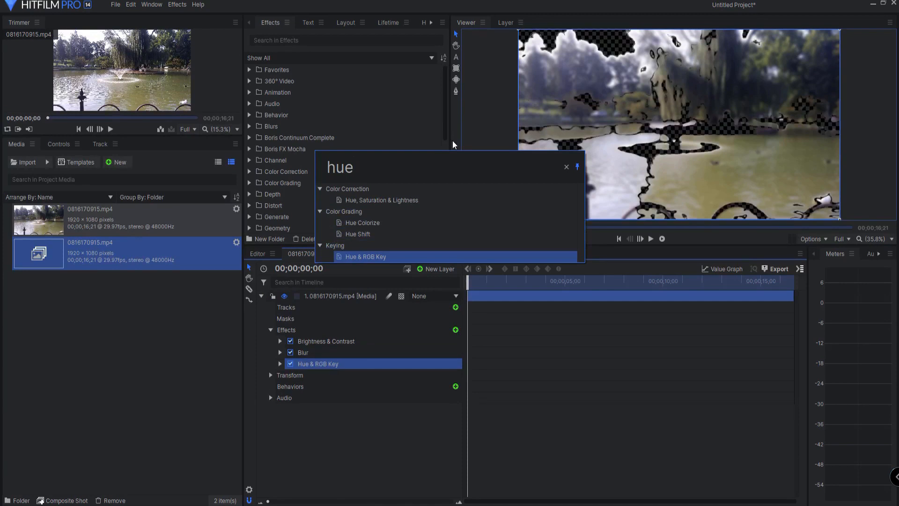
pyautogui.click(567, 168)
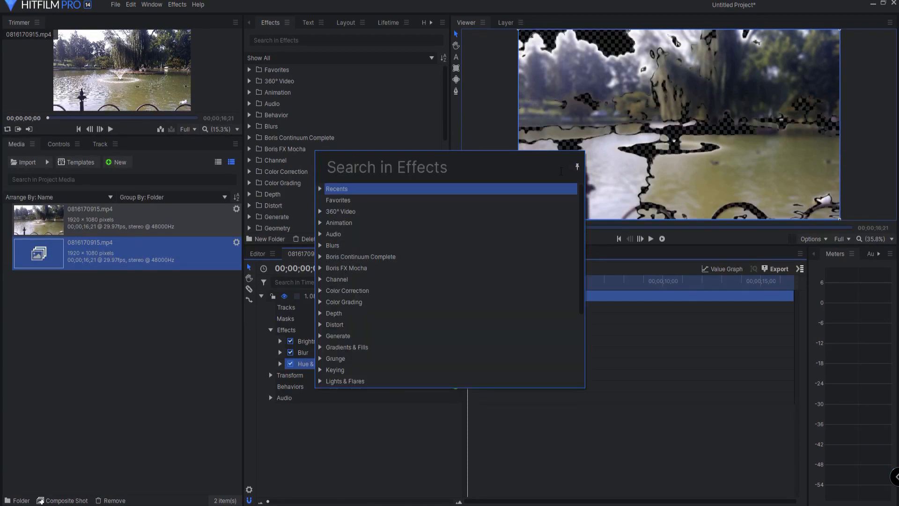
pyautogui.click(320, 190)
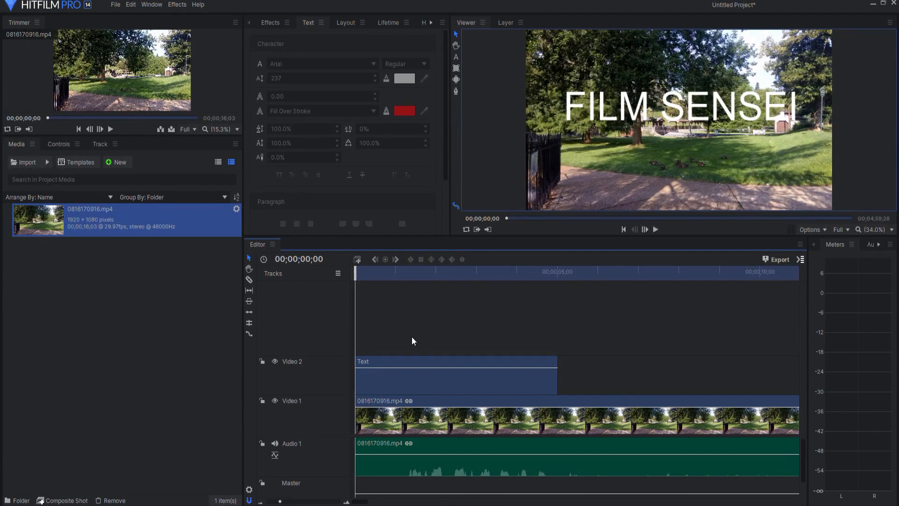
# Step: Add the Central Spiral behavior from the Animation category to the Text clip on Video 2, and preview the playback
pyautogui.click(416, 384)
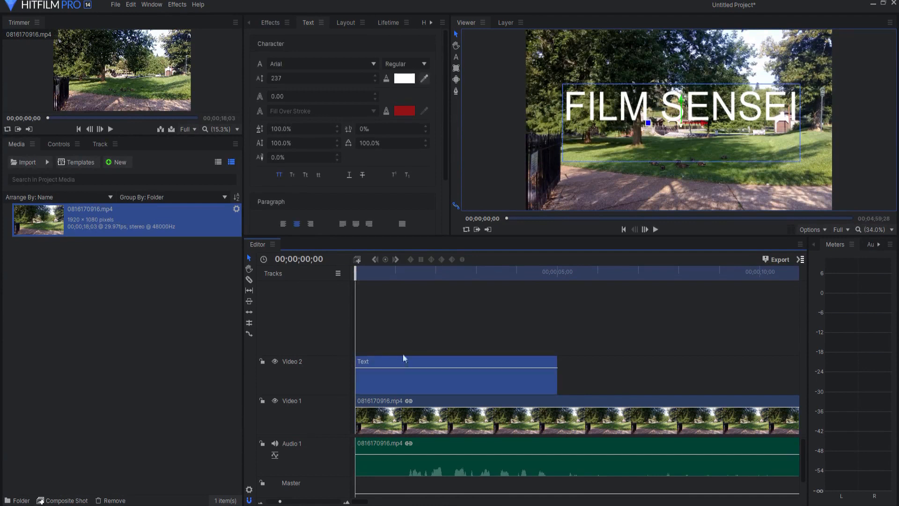
pyautogui.click(55, 145)
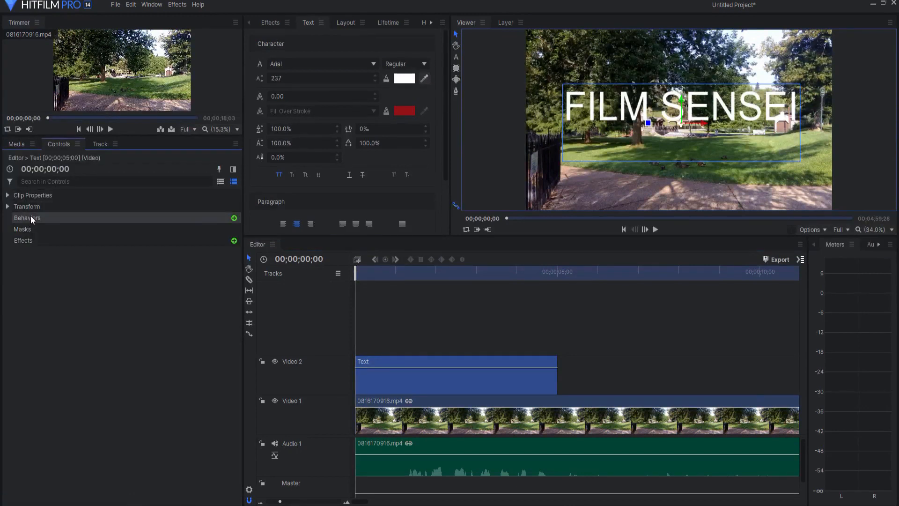
pyautogui.click(233, 218)
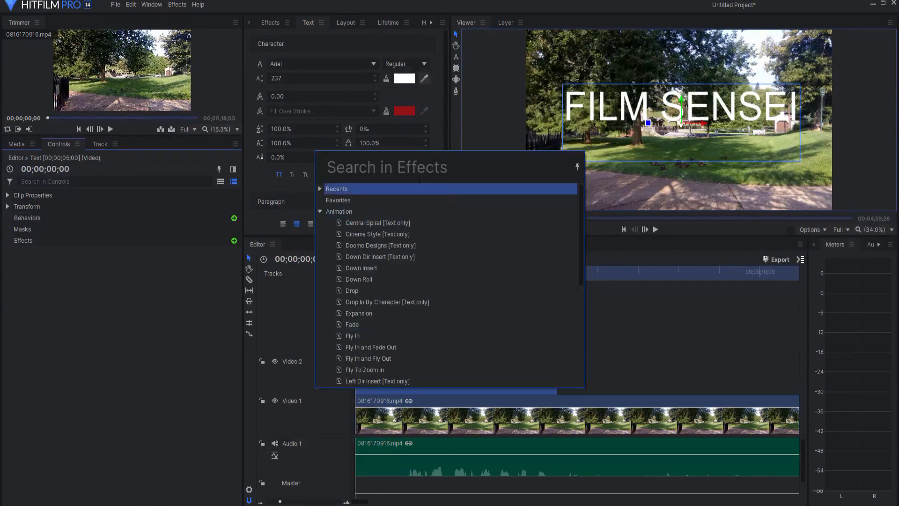
pyautogui.click(320, 211)
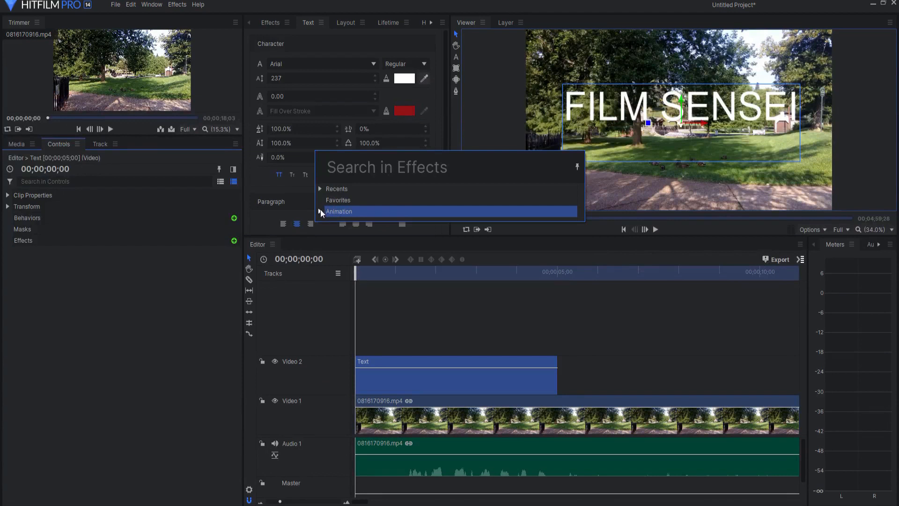
pyautogui.click(320, 211)
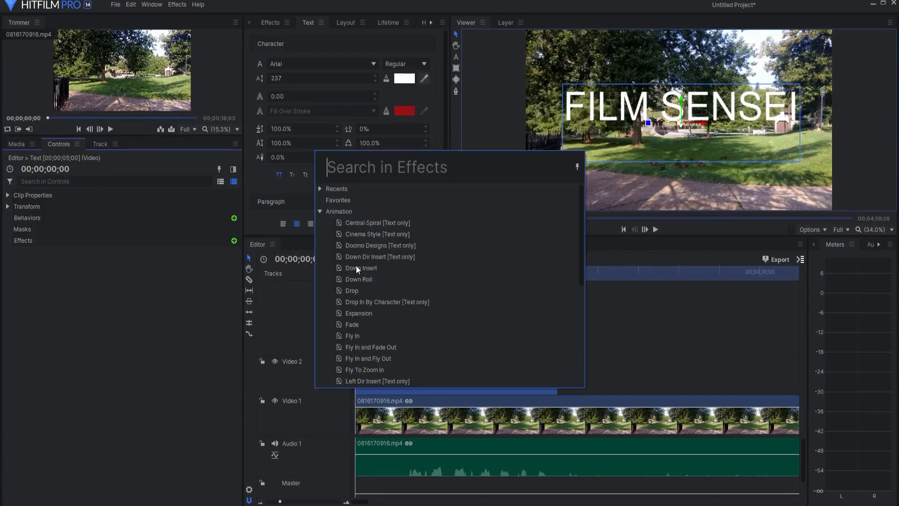
pyautogui.doubleClick(366, 222)
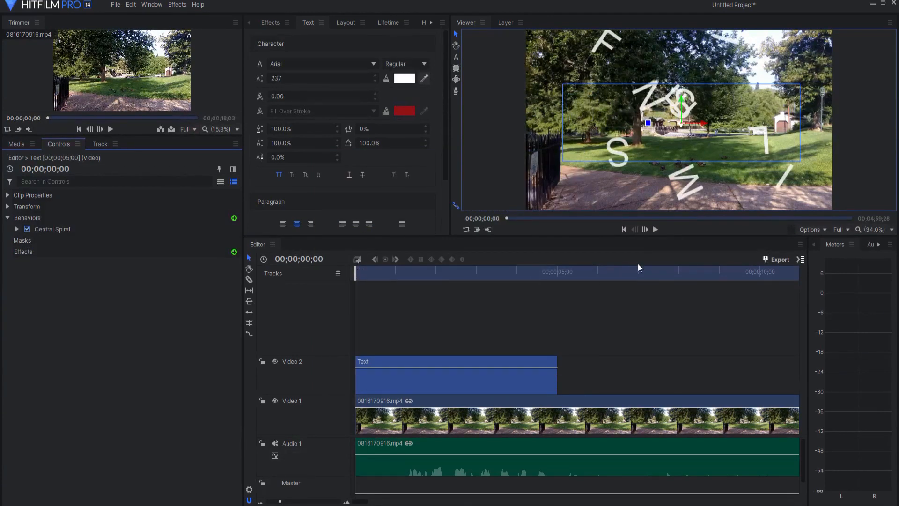
pyautogui.click(655, 229)
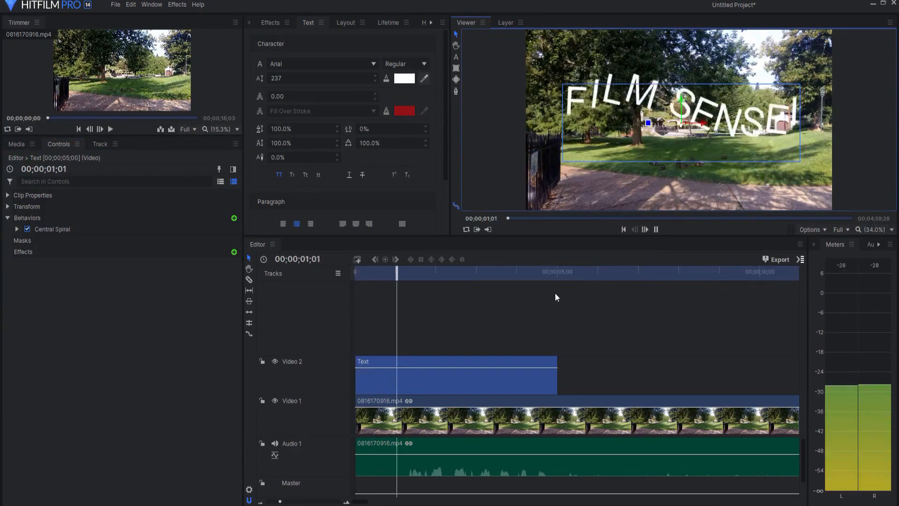
pyautogui.click(655, 229)
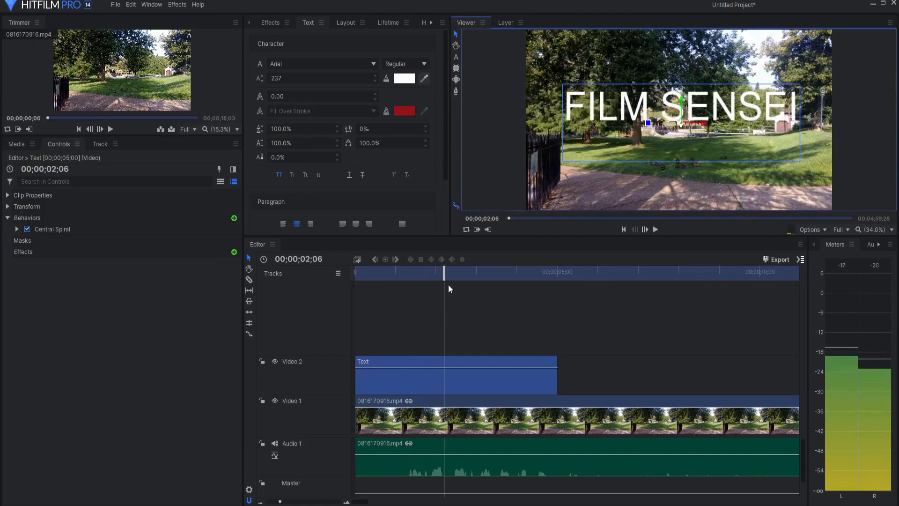
# Step: Set the Central Spiral behavior's Reveal Length to 50% and its Conceal Length to 68.2%
pyautogui.click(17, 229)
pyautogui.moveTo(225, 241); pyautogui.dragTo(461, 258)
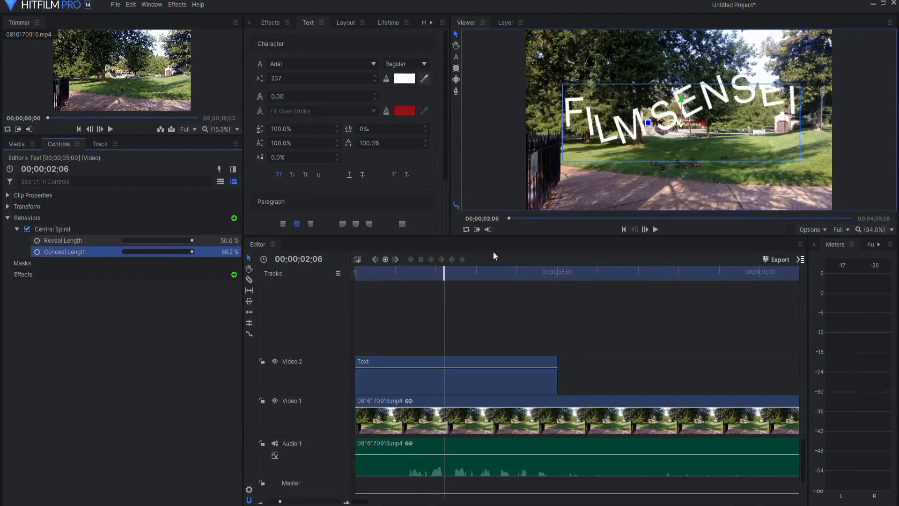
# Step: Preview the Text clip's revised Central Spiral animation, and stop the playback
pyautogui.click(655, 229)
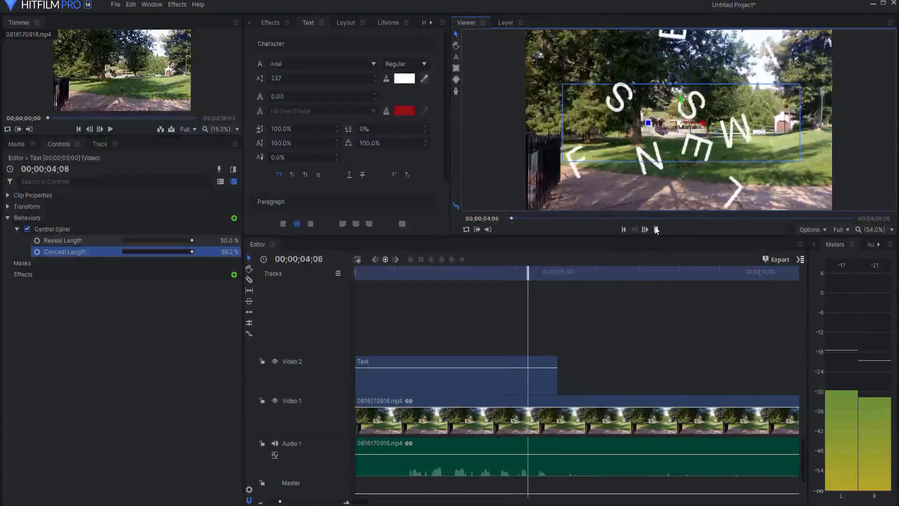
pyautogui.click(656, 229)
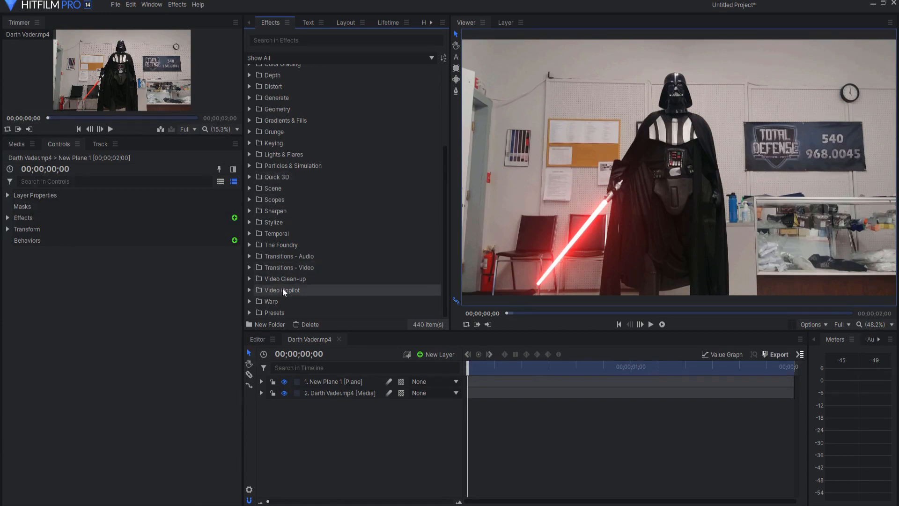
# Step: Locate the Saber effect in the Video Copilot category, and preview the lightsaber shot in the Darth Vader.mp4 composite
pyautogui.click(248, 290)
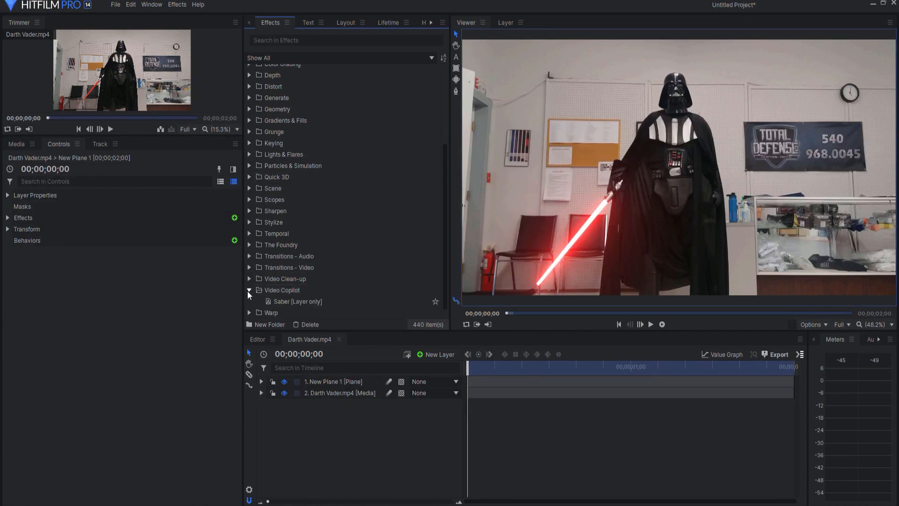
pyautogui.click(296, 302)
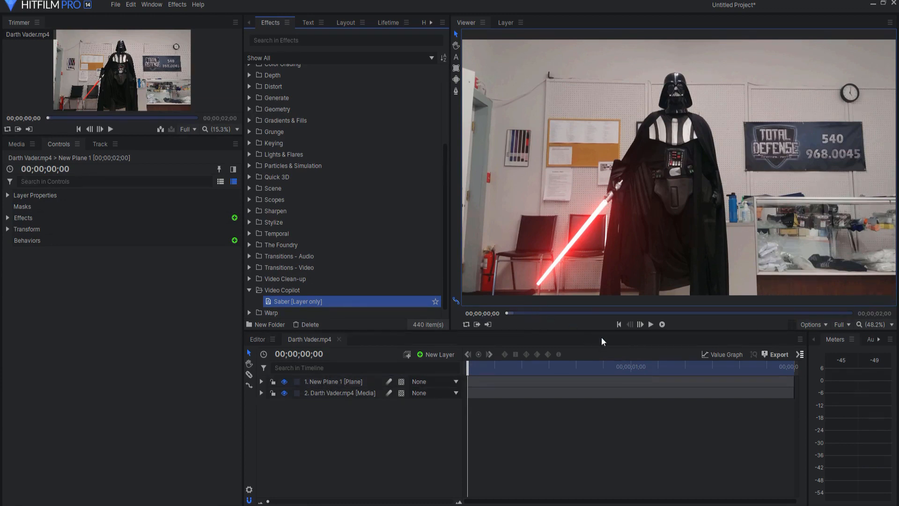
pyautogui.click(650, 324)
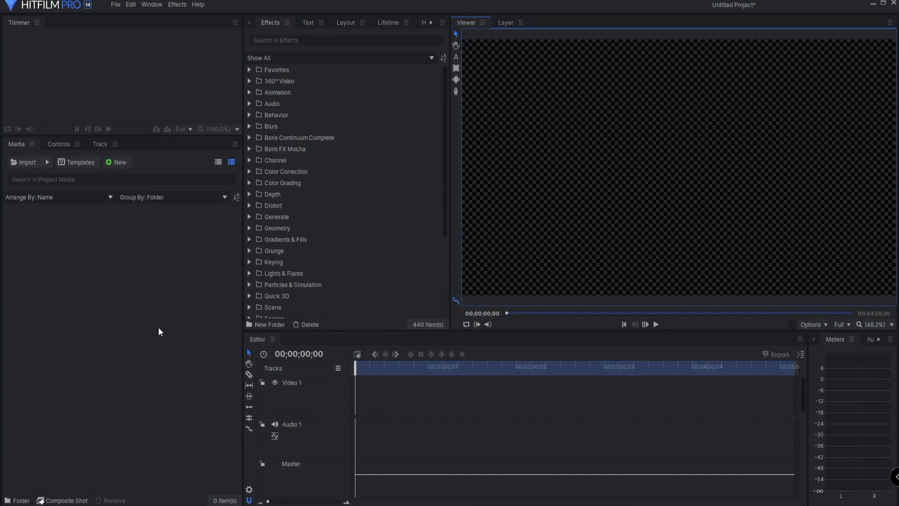
# Step: Import X-Fighter.obj from the Star_Pack folder as a 3D model, and turn its preview to a side view
pyautogui.click(47, 162)
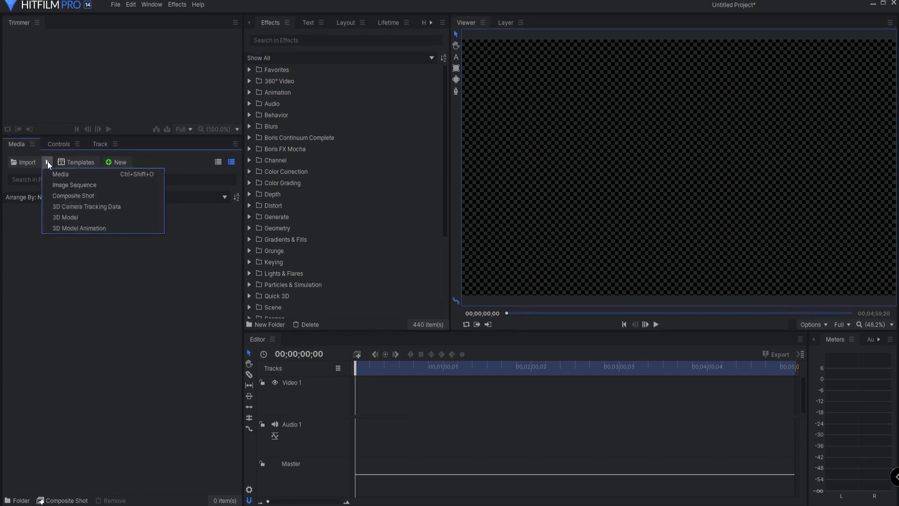
pyautogui.click(75, 219)
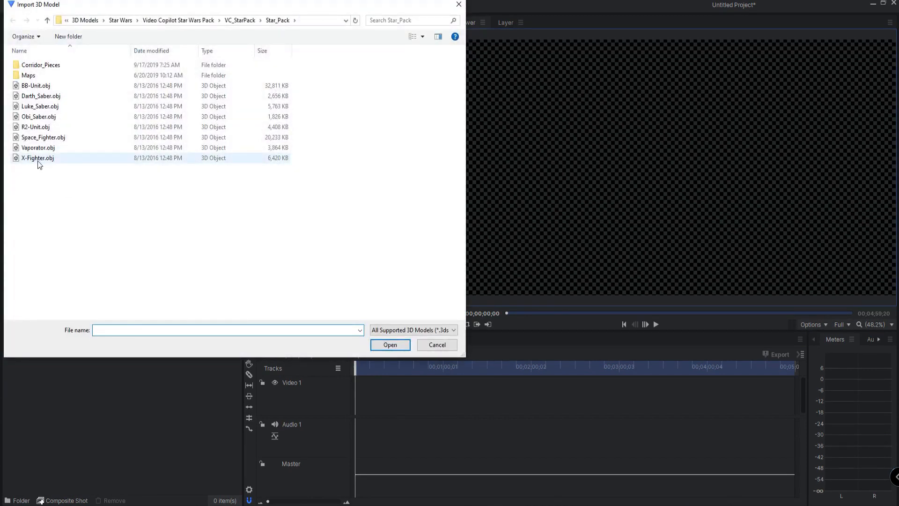
pyautogui.doubleClick(38, 159)
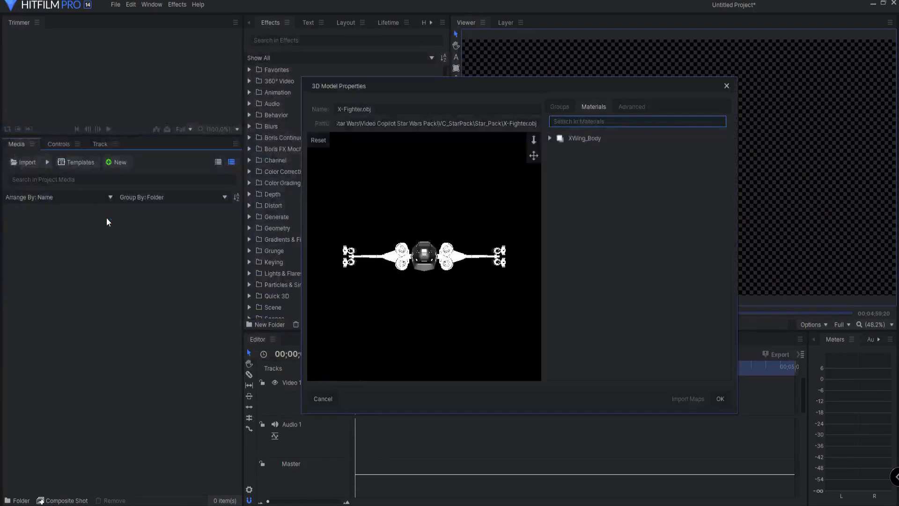
pyautogui.moveTo(340, 290); pyautogui.dragTo(419, 297)
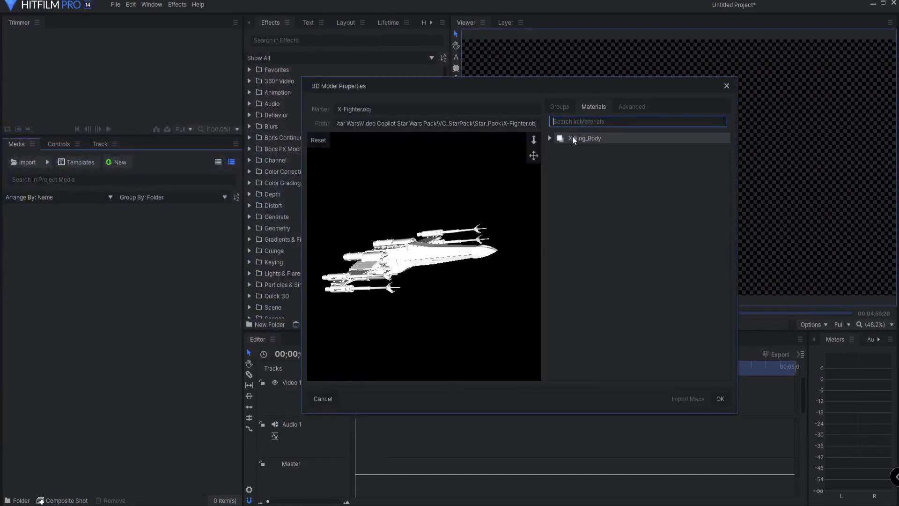
# Step: Assign XWing_Diffuse_01.jpg, XWing_Specular_01.jpg and XWing_Normal_01.jpg as the XWing_Body material's diffuse, specular and normal maps
pyautogui.click(550, 138)
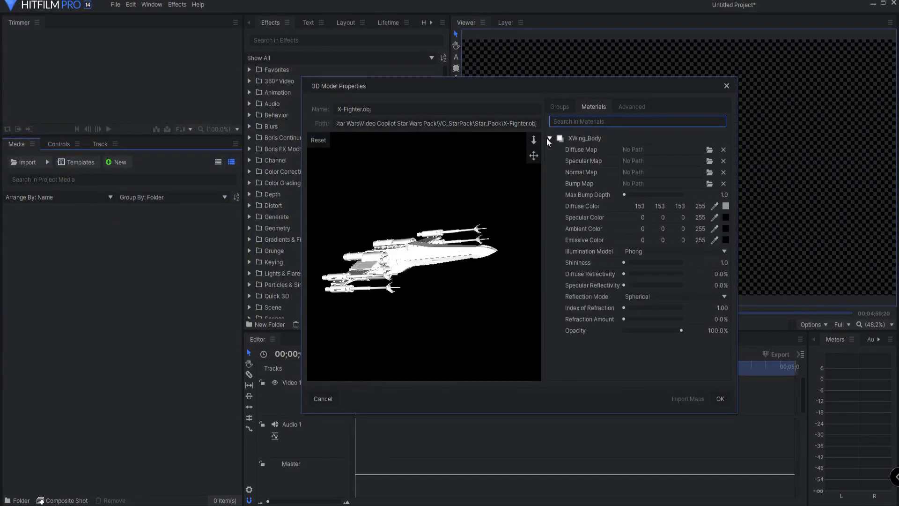
pyautogui.click(711, 151)
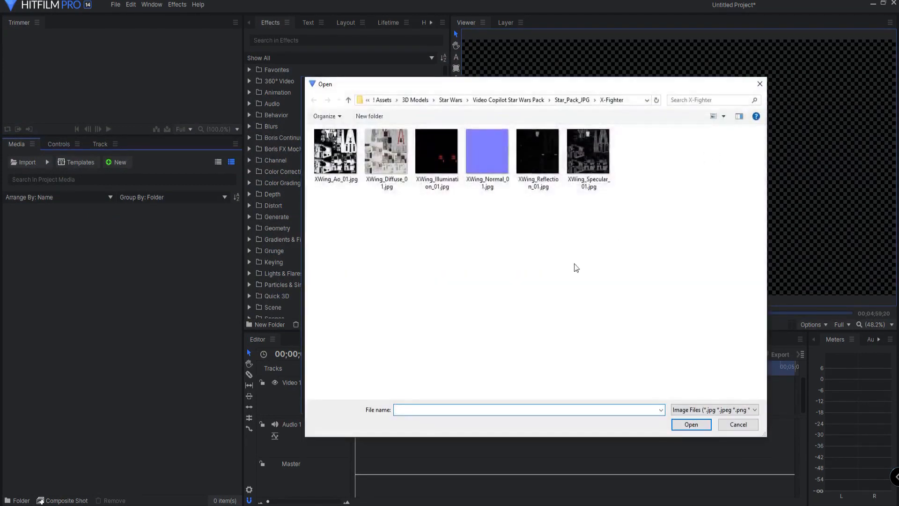
pyautogui.doubleClick(387, 151)
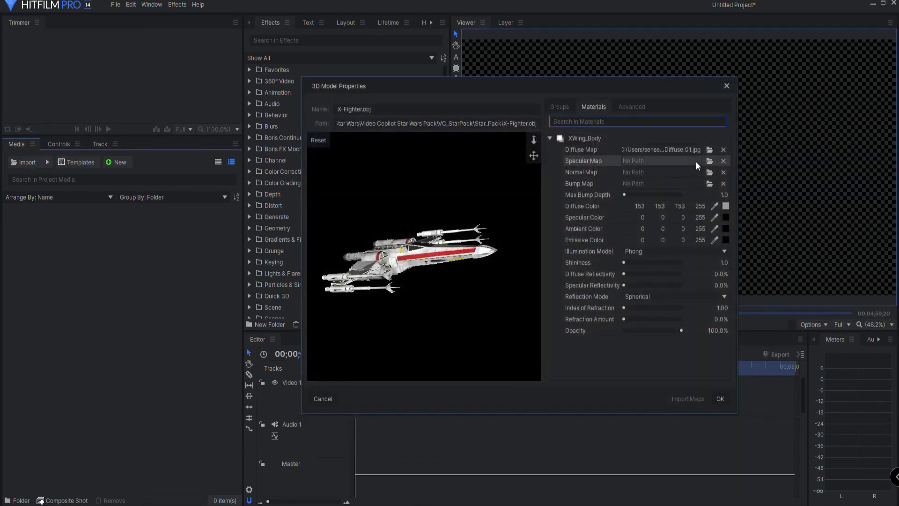
pyautogui.click(709, 161)
pyautogui.doubleClick(590, 147)
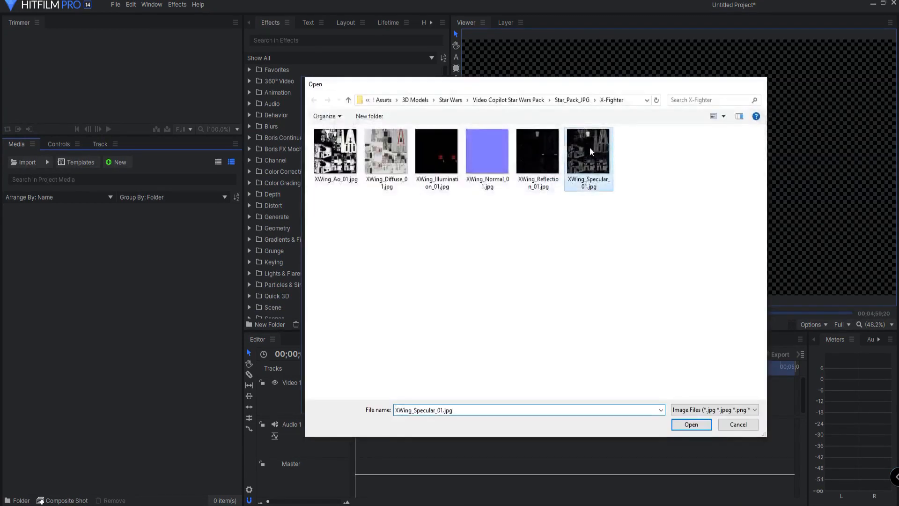
pyautogui.click(709, 172)
pyautogui.doubleClick(483, 148)
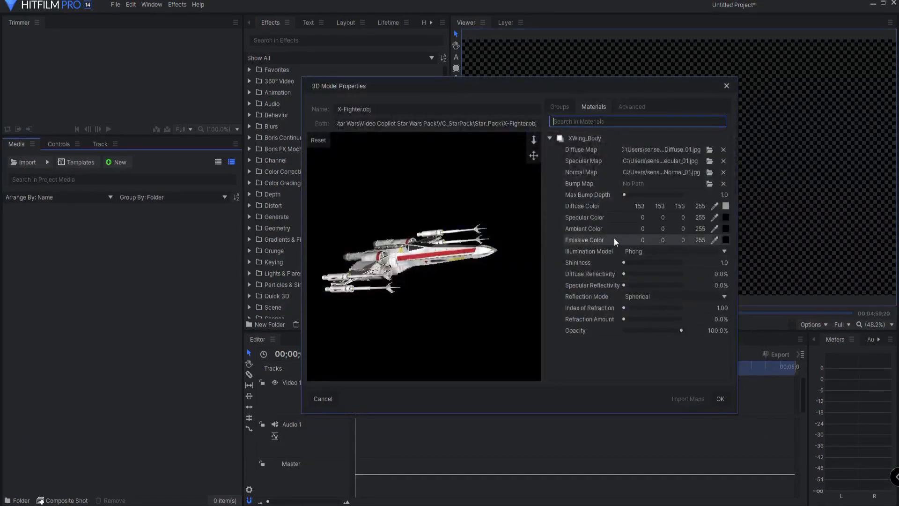
# Step: Set the XWing_Body material's Illumination Model to Cook-Torrance and its Reflection Mode to Planar
pyautogui.click(628, 251)
pyautogui.click(644, 280)
pyautogui.click(644, 317)
pyautogui.click(643, 345)
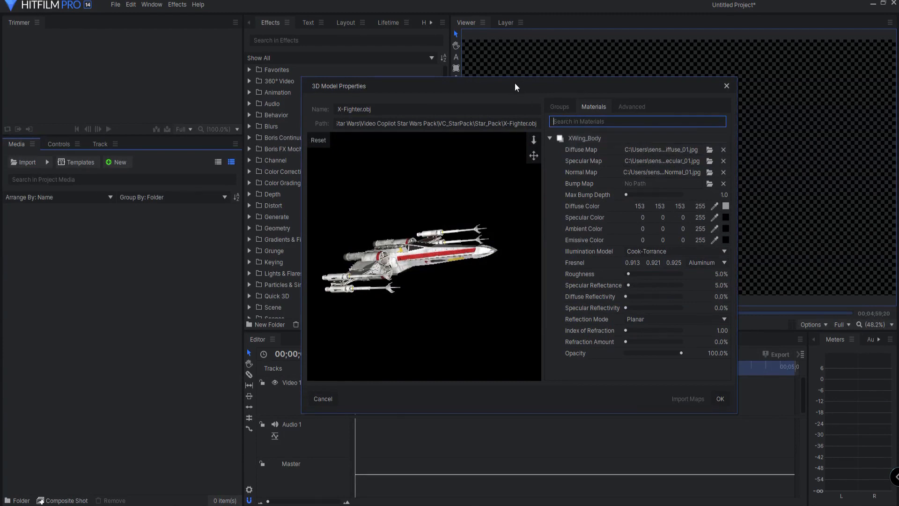
# Step: Import the maps of the XWing_Body material into the project media, and accept the 3D model properties
pyautogui.moveTo(514, 83); pyautogui.dragTo(579, 90)
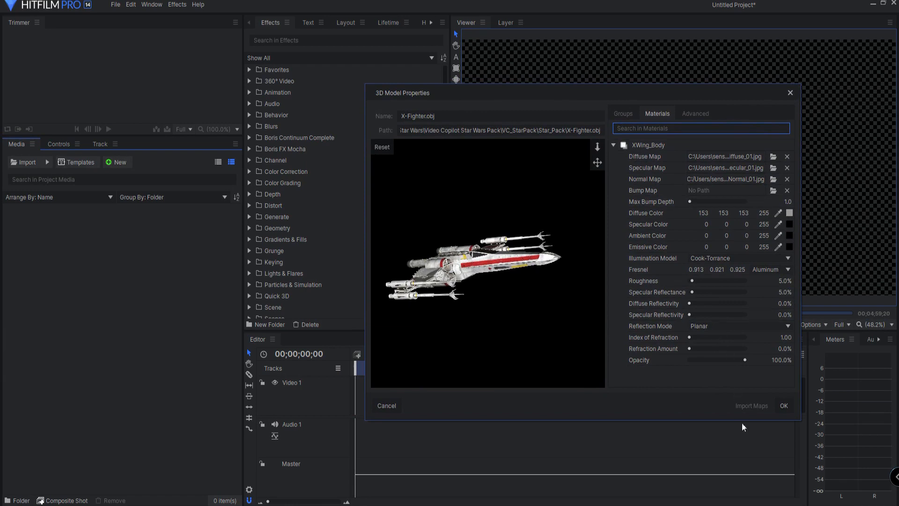
pyautogui.click(623, 146)
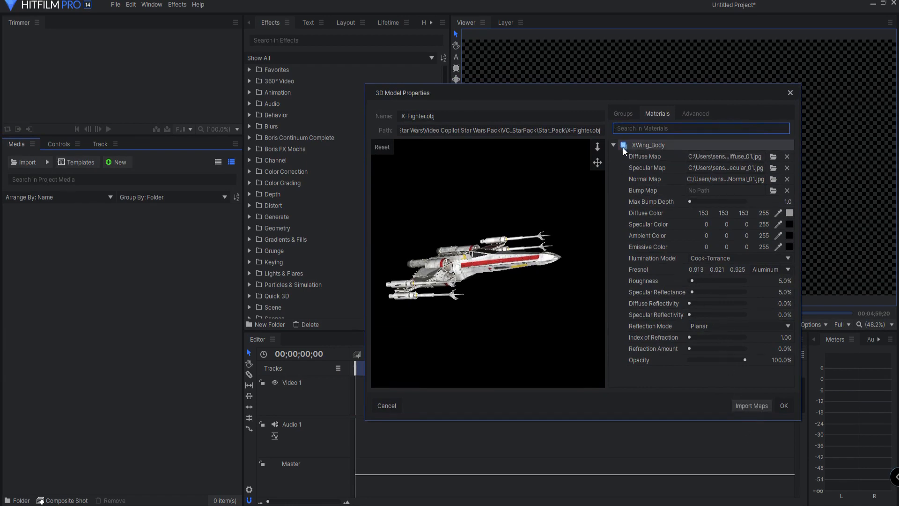
pyautogui.click(750, 406)
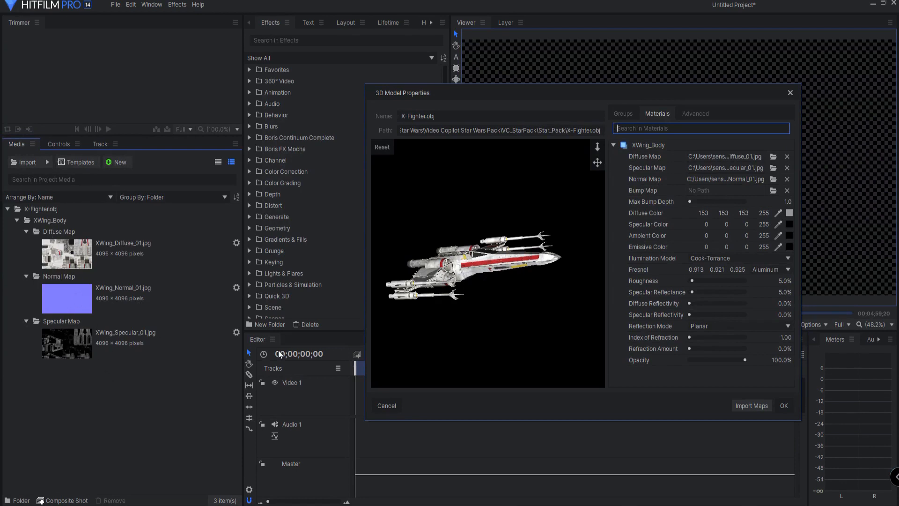
pyautogui.click(785, 406)
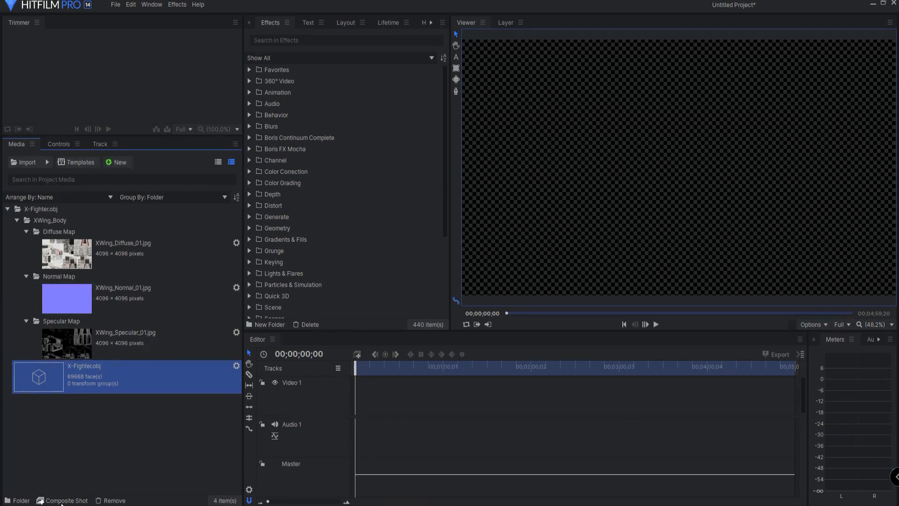
# Step: Create a 1920 × 1080, 30-second composite shot, and add X-Fighter.obj to its timeline
pyautogui.click(66, 500)
pyautogui.click(542, 388)
pyautogui.moveTo(58, 407); pyautogui.dragTo(355, 386)
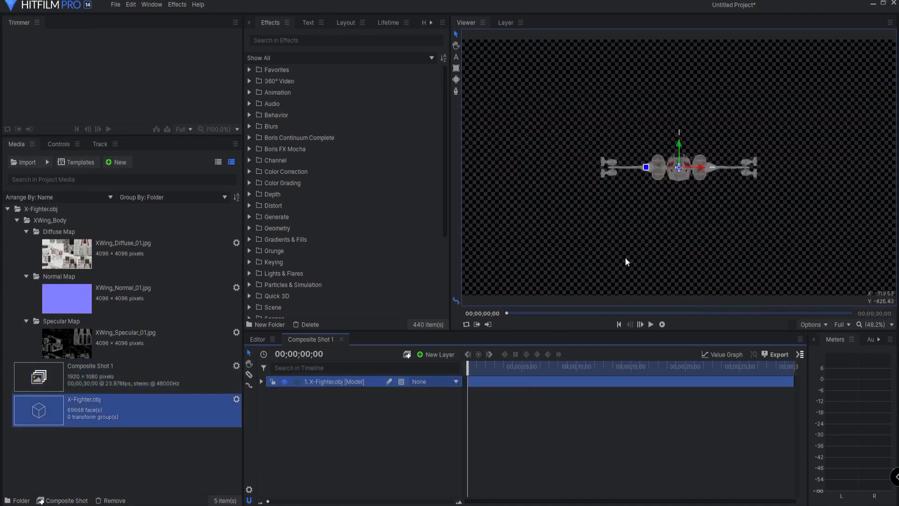
# Step: Add a light above and to the left of the X-Fighter model, and set the model's Rotation (Y) to -47.0°
pyautogui.click(261, 381)
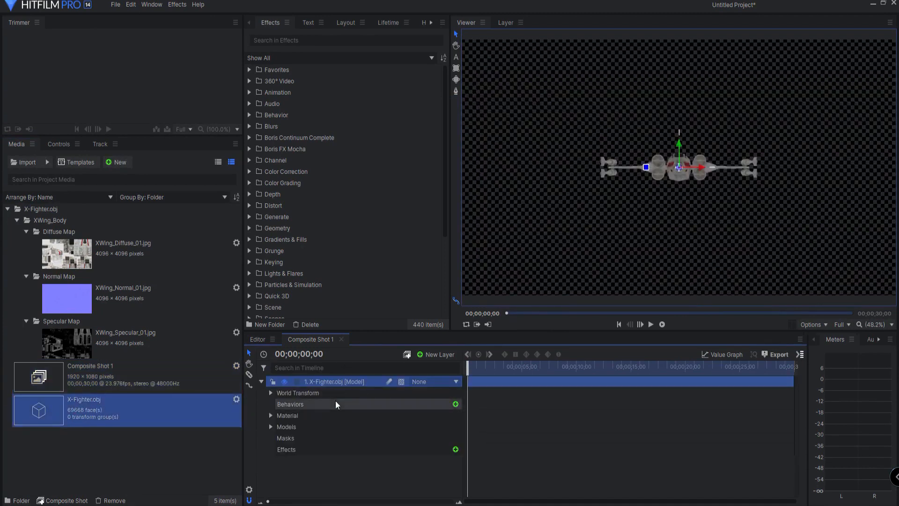
pyautogui.click(442, 355)
pyautogui.click(432, 409)
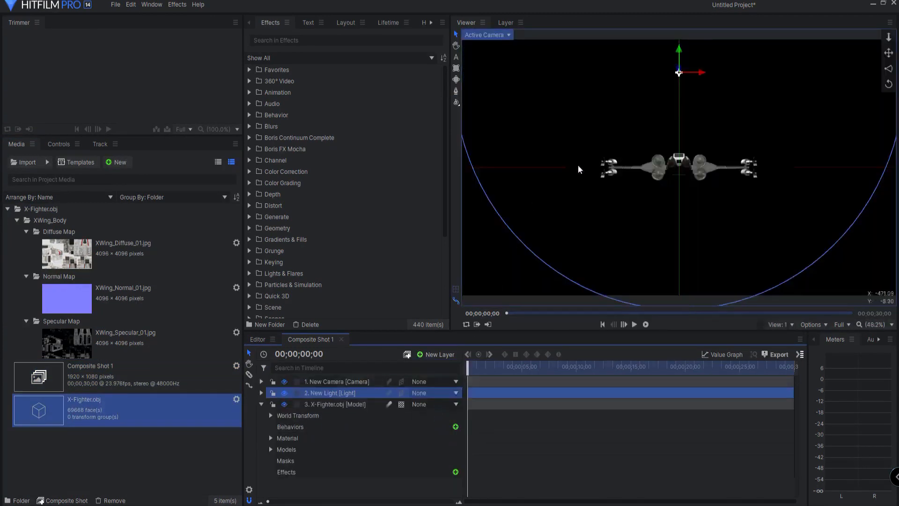
pyautogui.moveTo(695, 77); pyautogui.dragTo(539, 57)
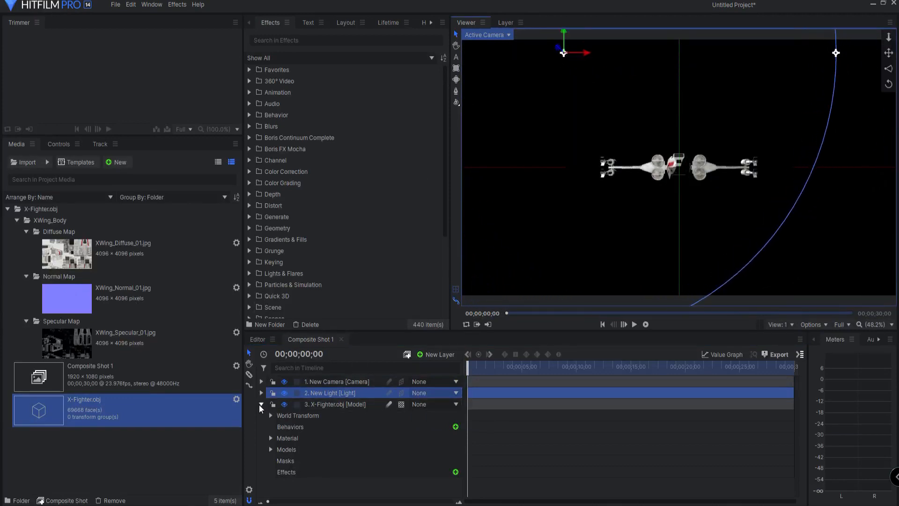
pyautogui.click(272, 416)
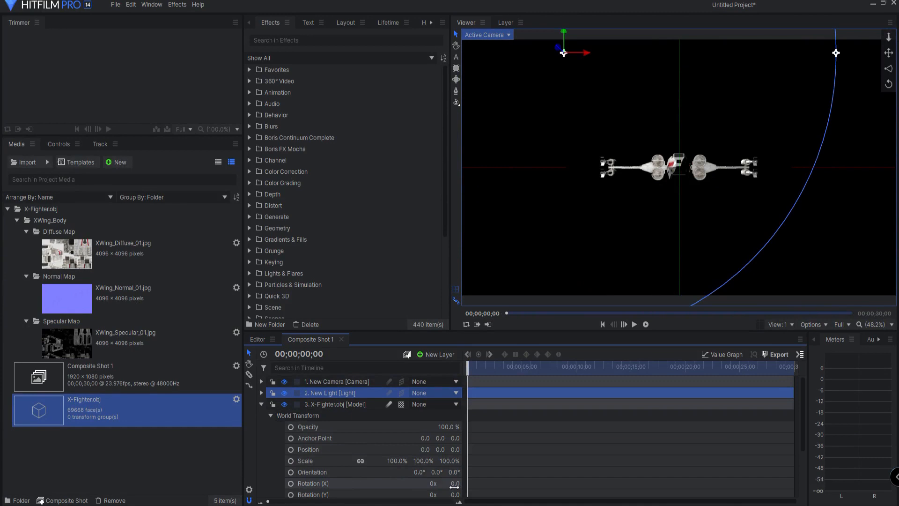
pyautogui.moveTo(455, 494); pyautogui.dragTo(432, 494)
# Step: Raise the New Camera layer's Y position to 205.0, and hide the 3D grid in the viewer
pyautogui.click(325, 379)
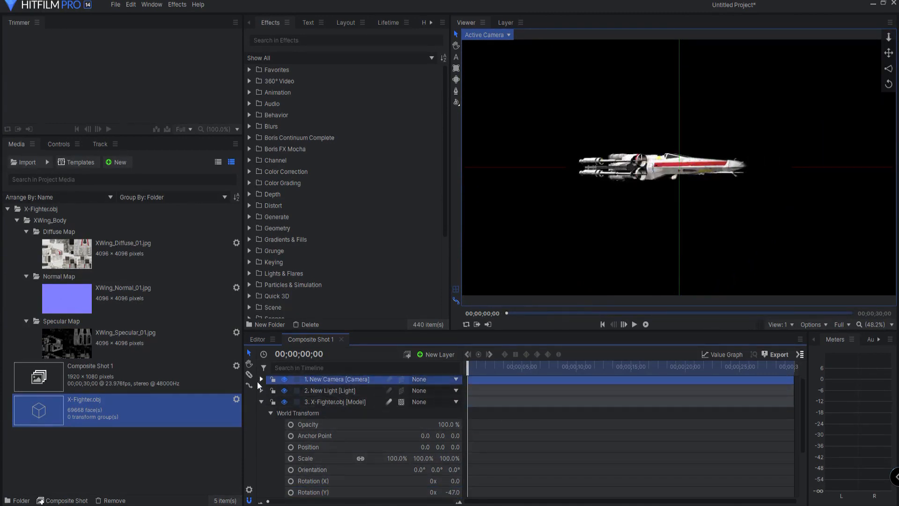
pyautogui.click(261, 379)
pyautogui.click(270, 401)
pyautogui.moveTo(432, 413); pyautogui.dragTo(428, 323)
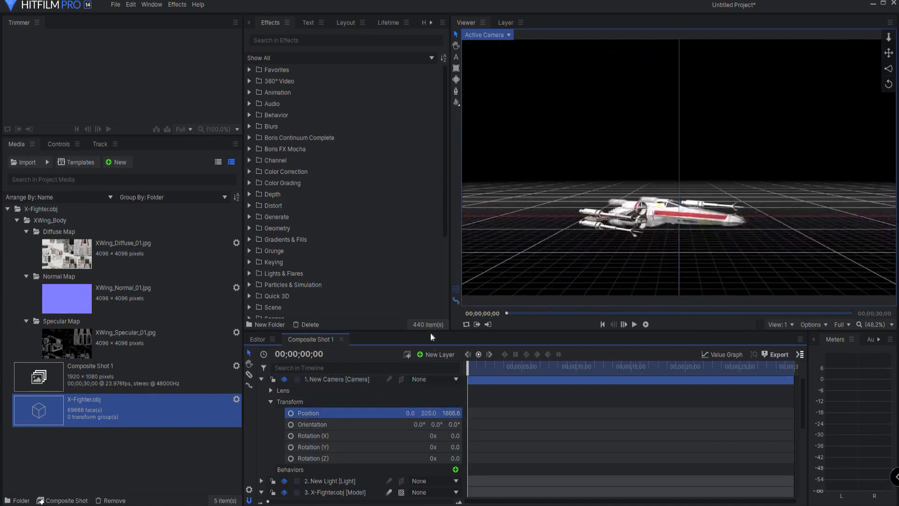
pyautogui.click(455, 289)
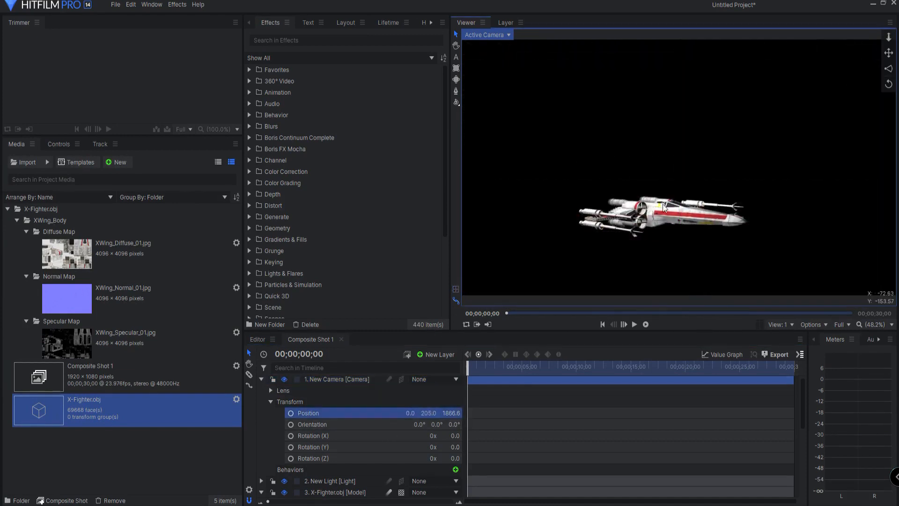
pyautogui.click(261, 379)
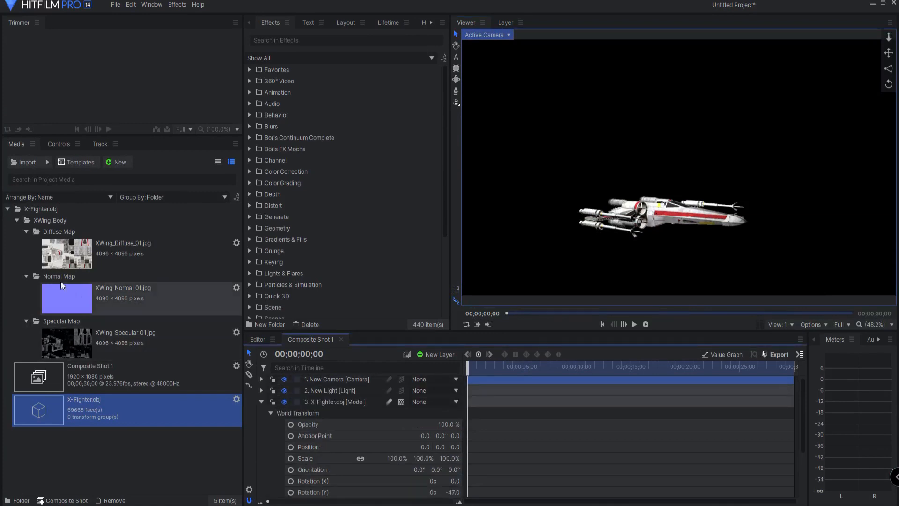
# Step: Reveal the XWing_Body map sources in the Override Materials of the X-Fighter.obj model layer
pyautogui.click(271, 413)
pyautogui.click(270, 449)
pyautogui.click(280, 460)
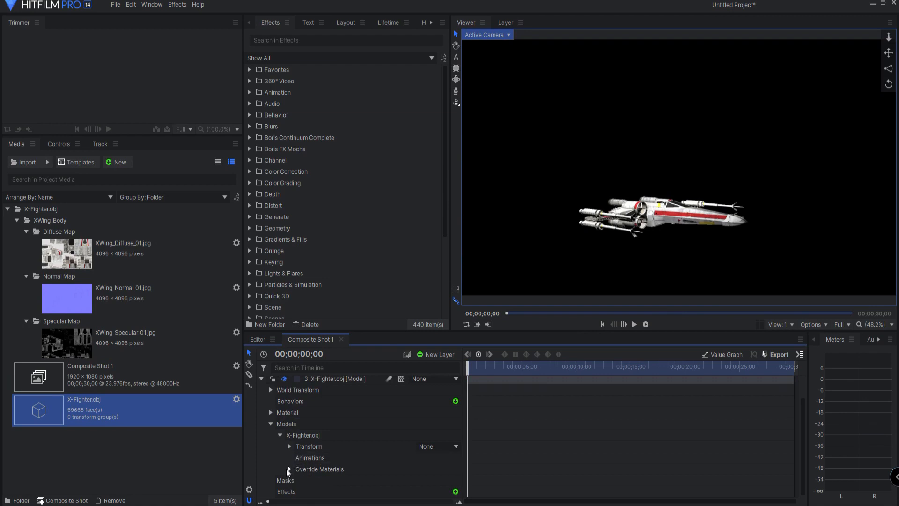
pyautogui.click(289, 469)
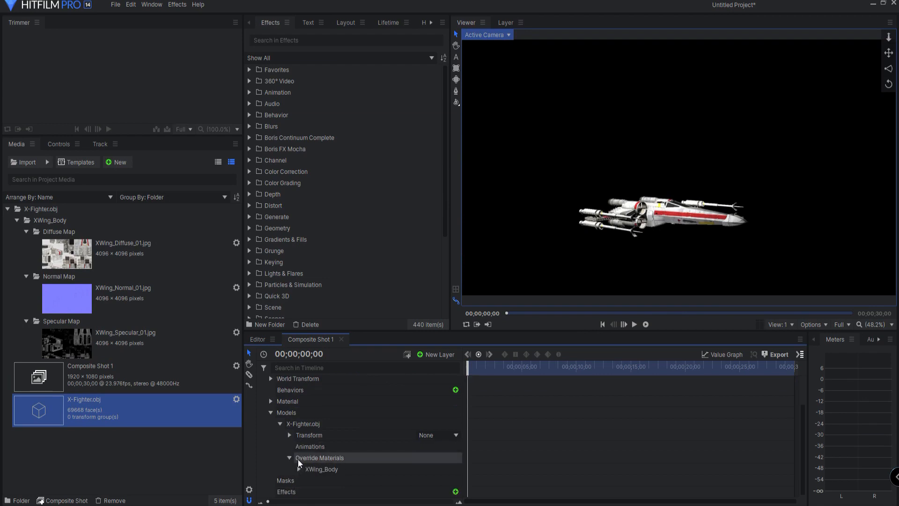
pyautogui.click(299, 469)
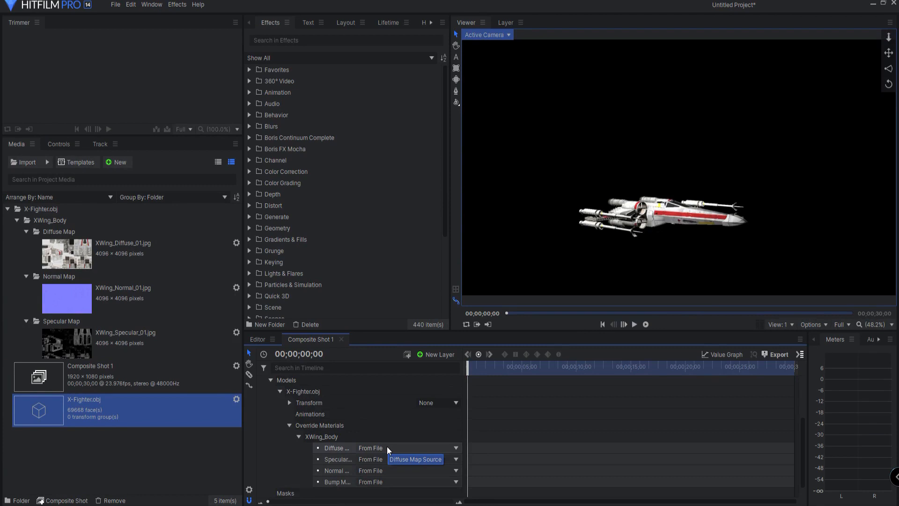
# Step: Add XWing_Diffuse_01.jpg to the timeline as a layer below the X-Fighter model, and hide that layer
pyautogui.scroll(3, 387, 446)
pyautogui.click(261, 404)
pyautogui.moveTo(71, 255); pyautogui.dragTo(320, 456)
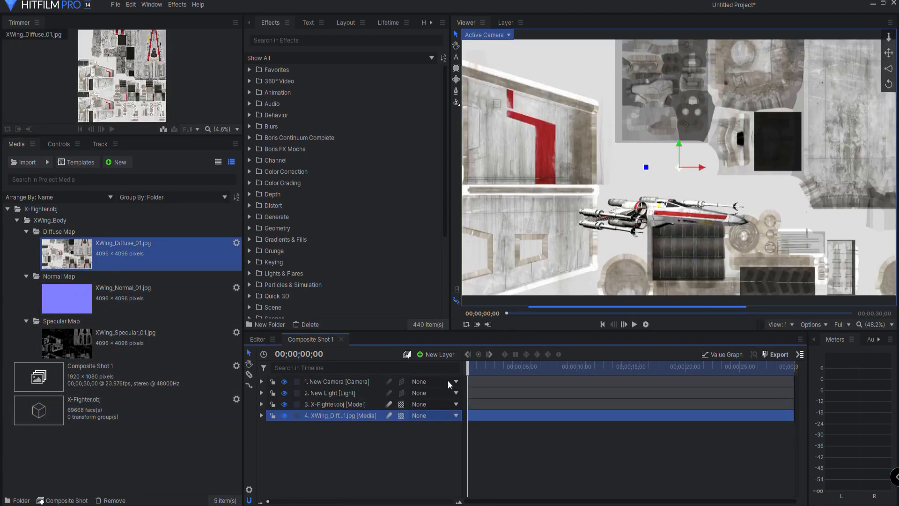
pyautogui.click(283, 415)
# Step: Set the XWing_Body override's Diffuse Map Source to Use Layer, with 4. XWing_Diffuse_01.jpg as the diffuse layer
pyautogui.click(331, 404)
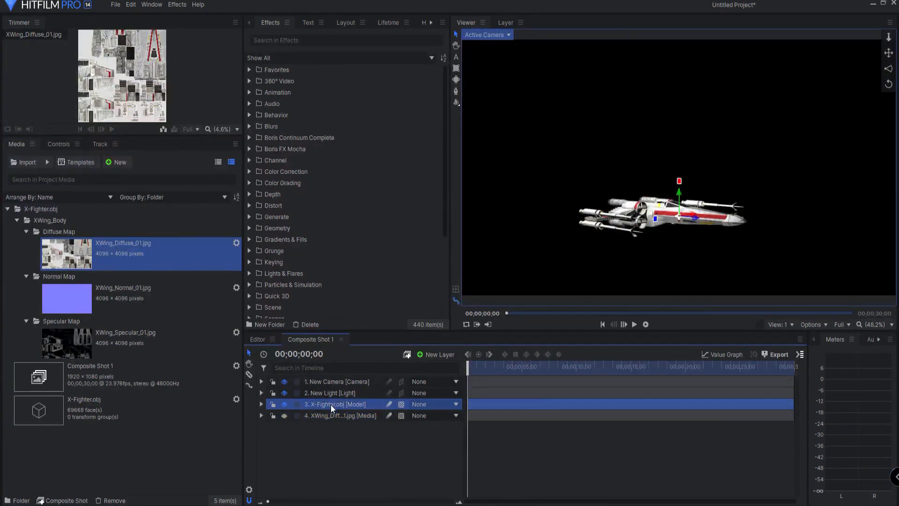
pyautogui.click(260, 404)
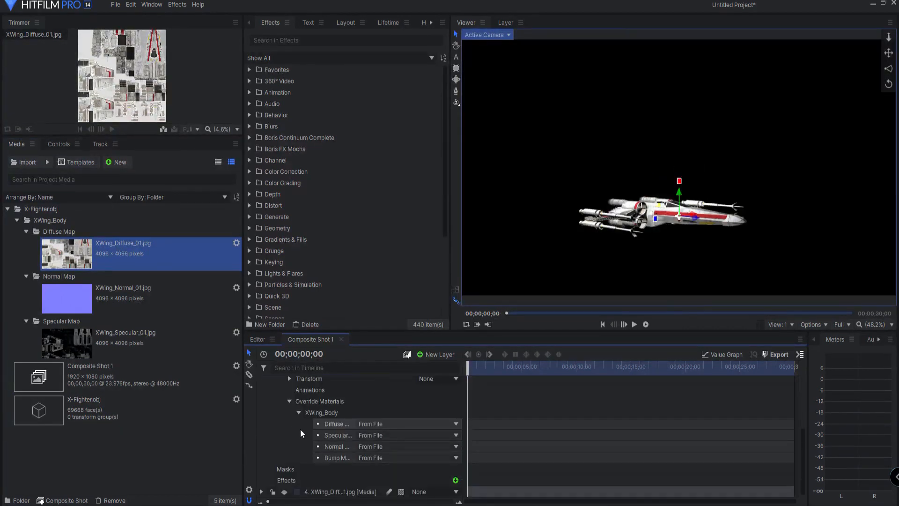
pyautogui.click(396, 423)
pyautogui.click(382, 464)
pyautogui.click(381, 436)
pyautogui.click(382, 462)
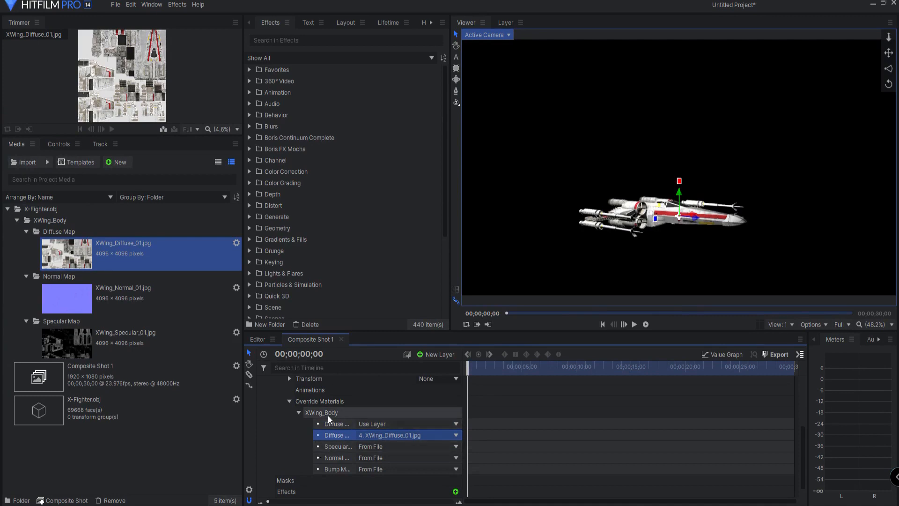
# Step: Delete the XWing_Diffuse_01.jpg media layer from the Composite Shot 1 timeline
pyautogui.scroll(3, 328, 415)
pyautogui.click(261, 404)
pyautogui.click(340, 416)
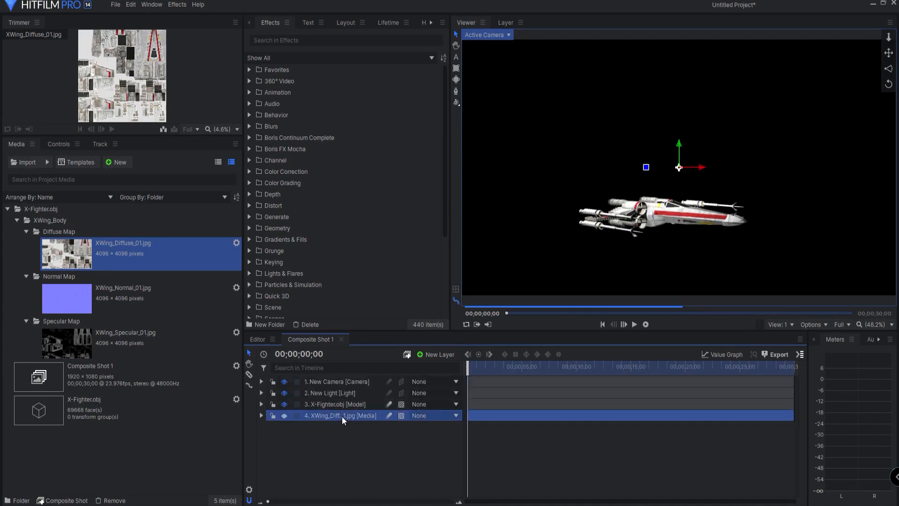
pyautogui.press('Delete')
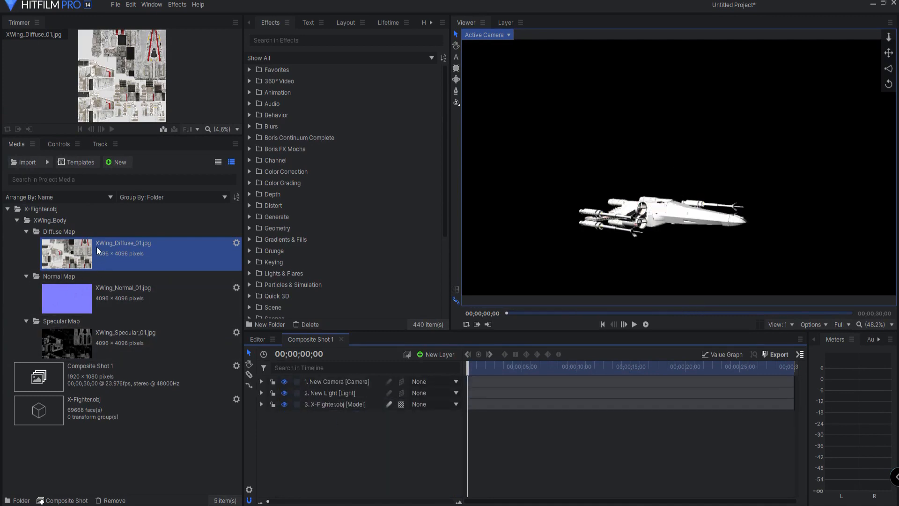
# Step: Make a composite shot from XWing_Diffuse_01.jpg and add it to Composite Shot 1 as a hidden layer below the X-Fighter model
pyautogui.click(70, 500)
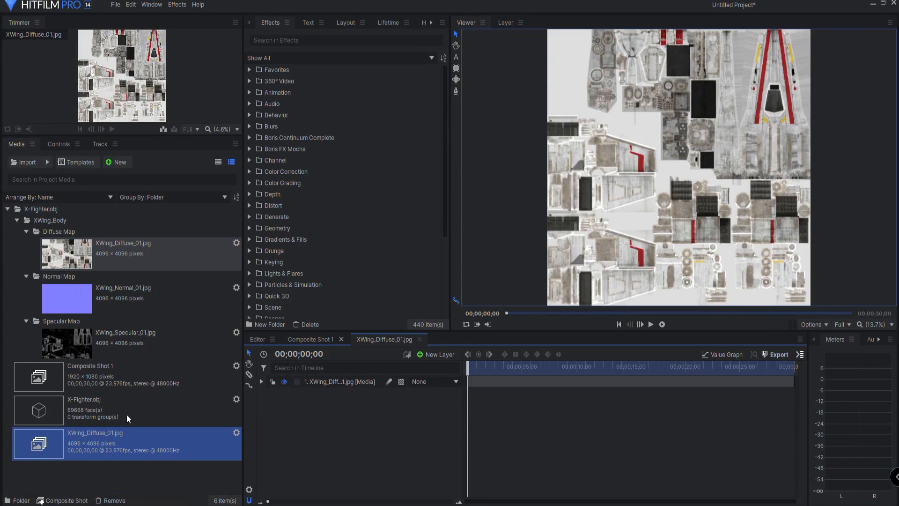
pyautogui.moveTo(92, 431); pyautogui.dragTo(300, 419)
pyautogui.click(285, 416)
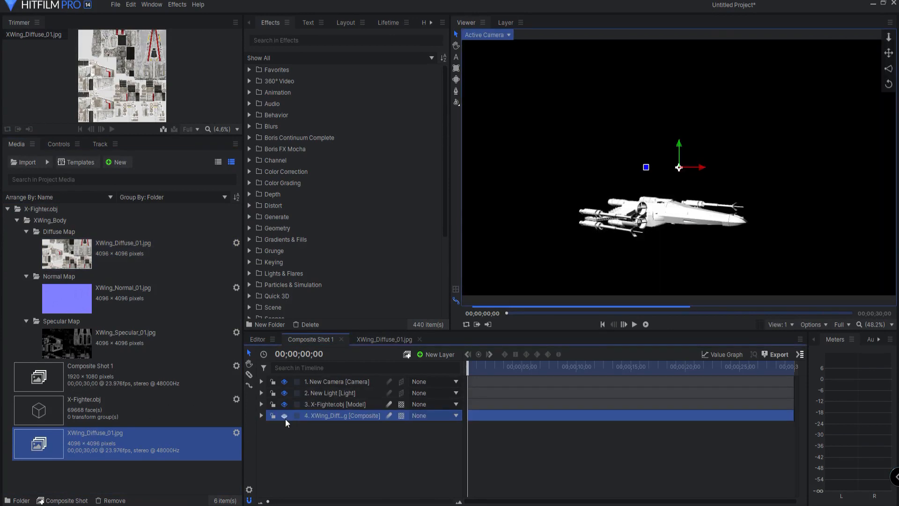
# Step: Assign the composite layer 4. XWing_Diffuse_01.jpg as the diffuse map layer of the X-Fighter model's XWing_Body override
pyautogui.click(328, 405)
pyautogui.click(261, 404)
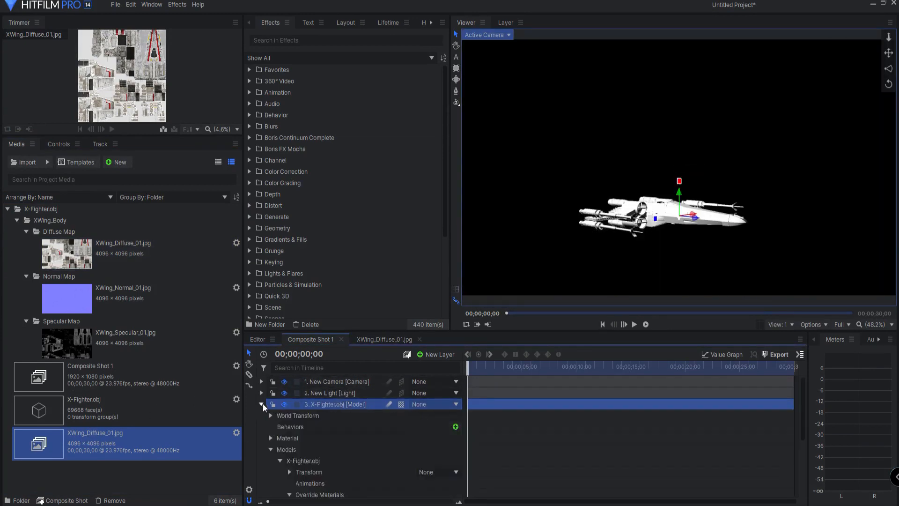
pyautogui.scroll(-2, 332, 440)
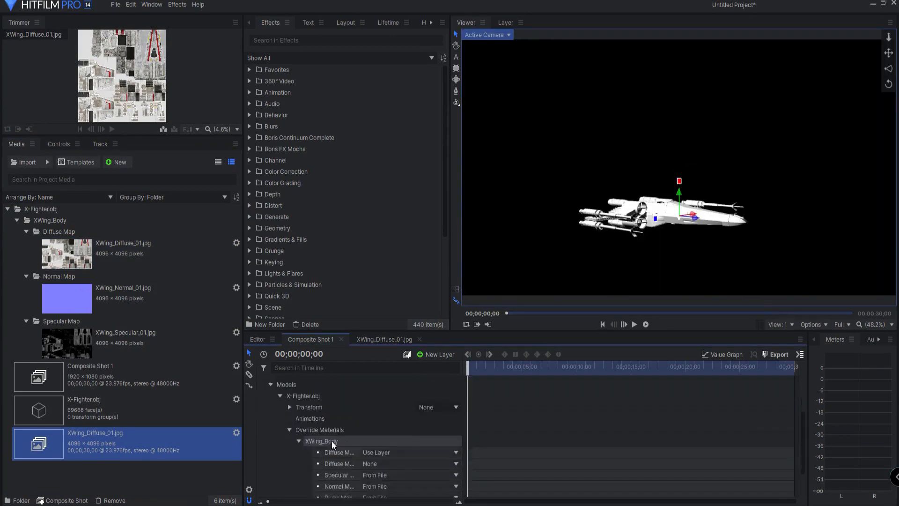
pyautogui.click(384, 463)
pyautogui.click(393, 488)
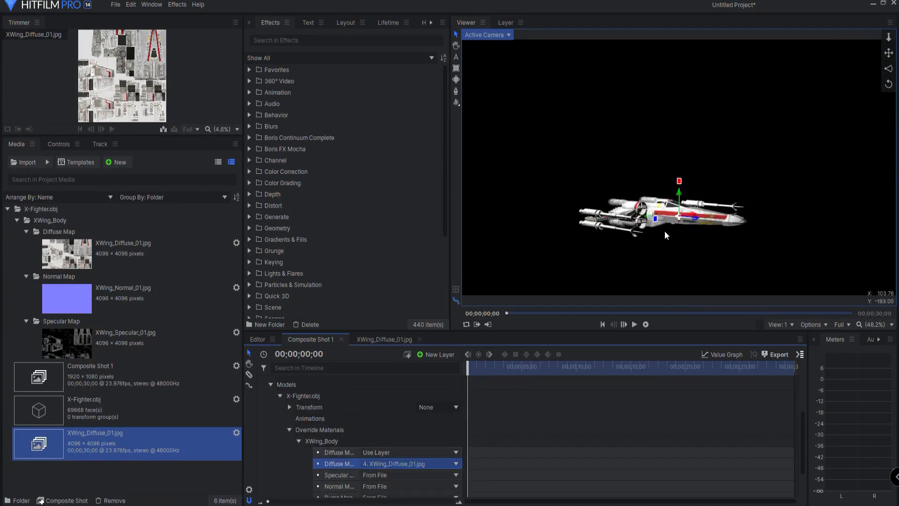
# Step: Add Brightness & Contrast to the texture layer inside the XWing_Diffuse_01.jpg composite, with brightness -18.0 and contrast 39.0
pyautogui.click(381, 339)
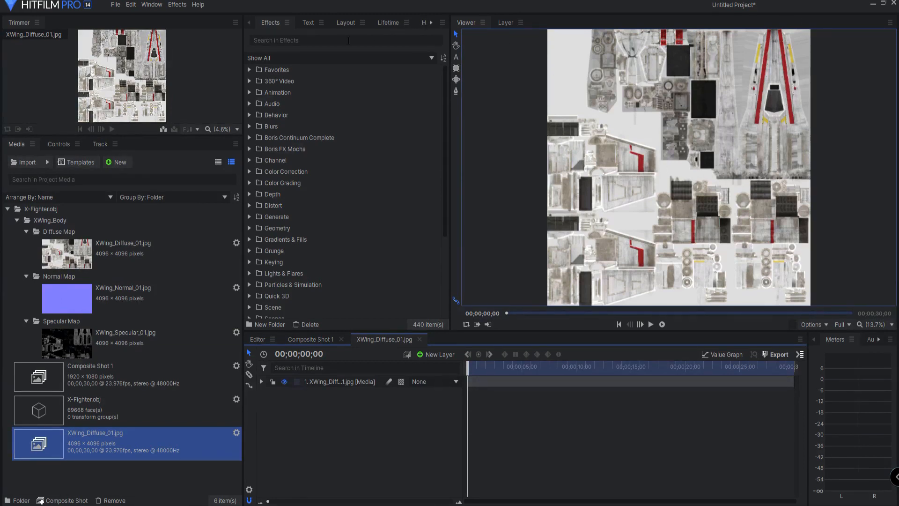
pyautogui.click(260, 382)
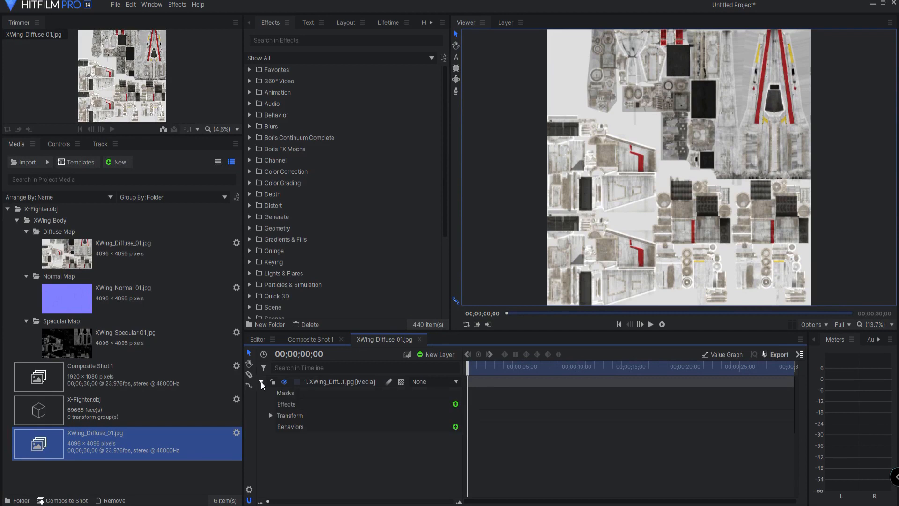
pyautogui.click(455, 405)
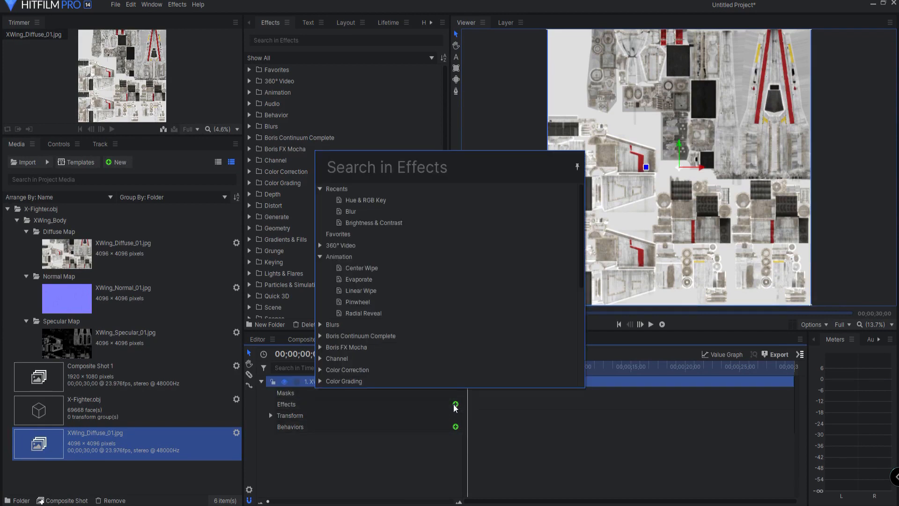
pyautogui.write('brigh')
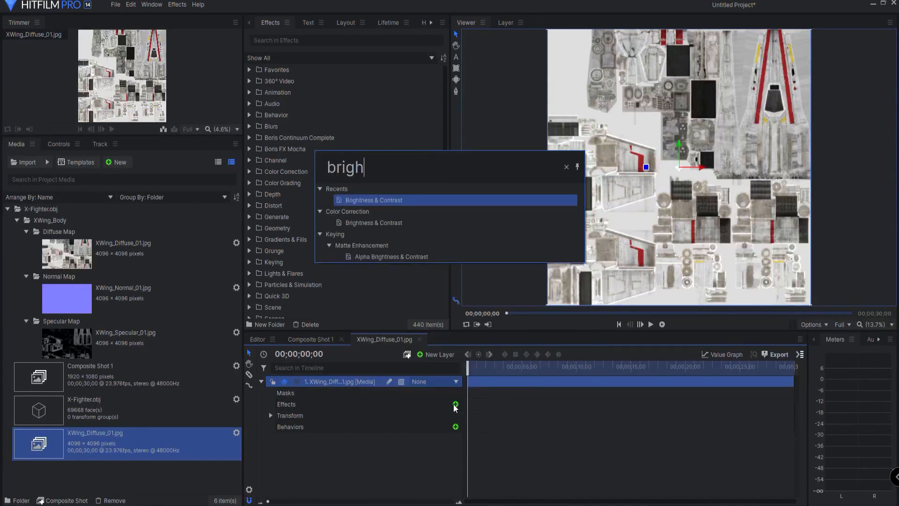
pyautogui.press('Return')
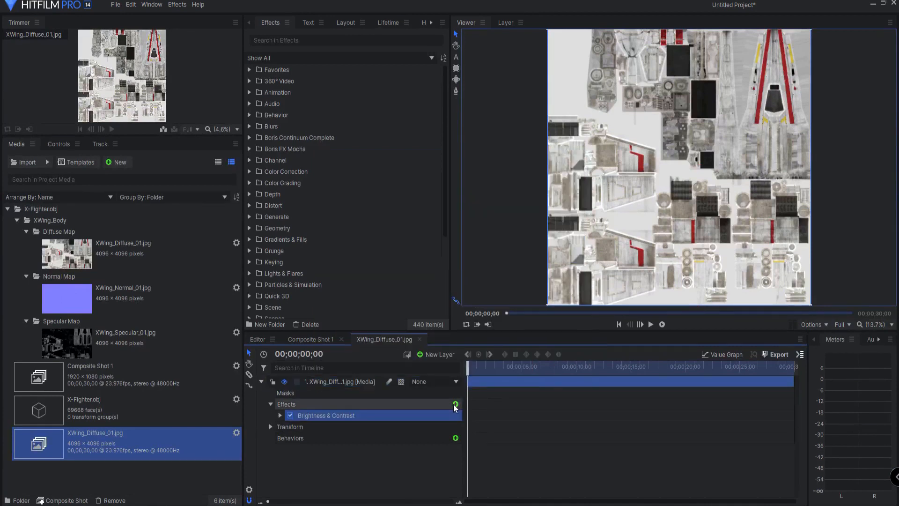
pyautogui.click(280, 415)
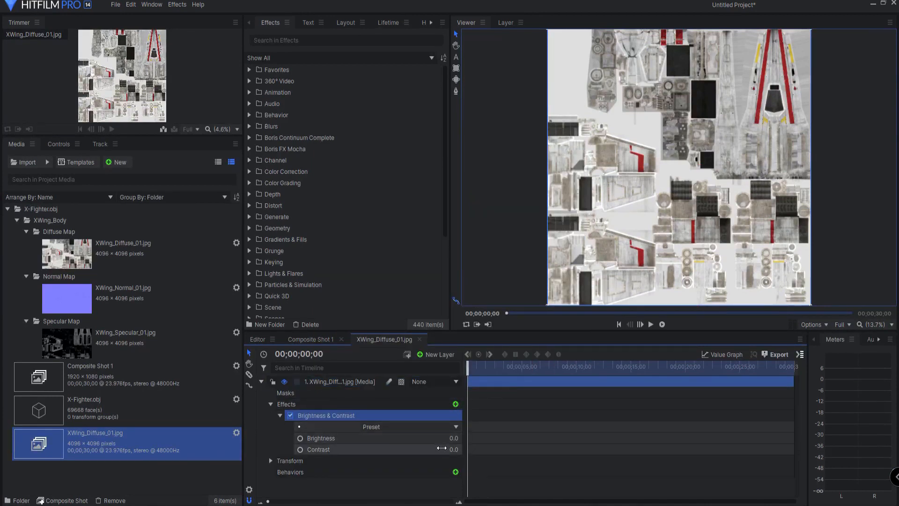
pyautogui.moveTo(453, 449)
pyautogui.mouseDown()
pyautogui.moveTo(471, 450)
pyautogui.moveTo(441, 438)
pyautogui.mouseUp()
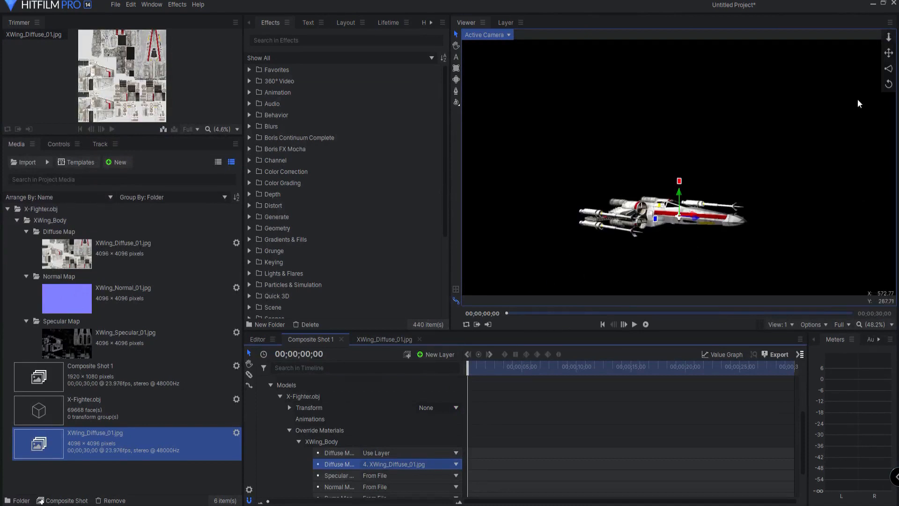
# Step: Add a white FILM SENSEI text box over the fuselage nose area of the texture in the XWing_Diffuse_01.jpg composite
pyautogui.click(378, 340)
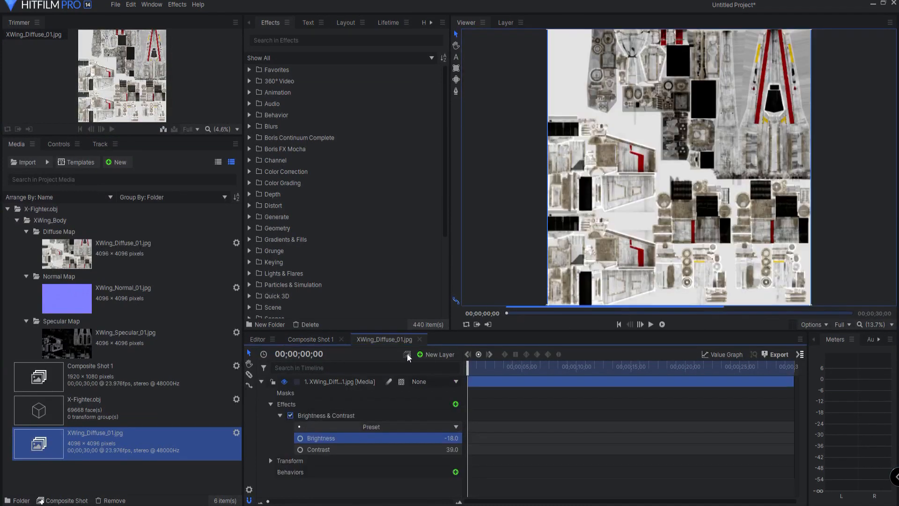
pyautogui.click(456, 58)
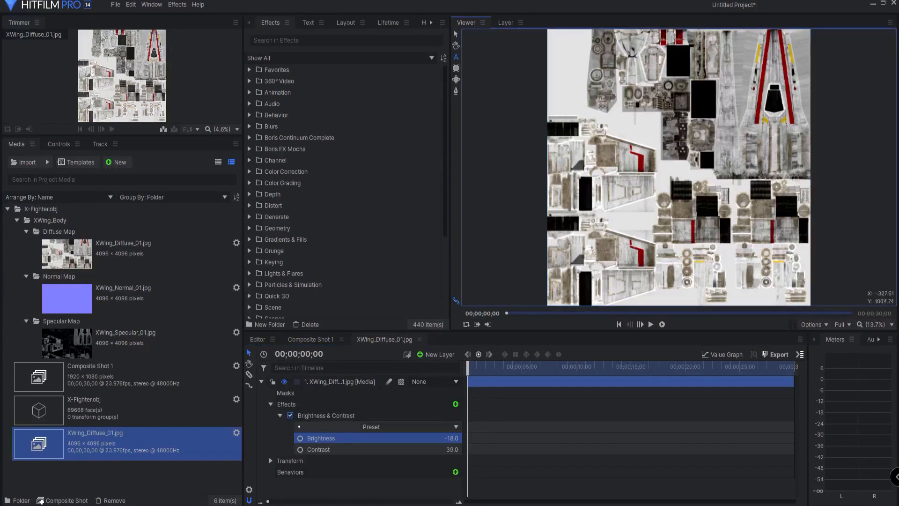
pyautogui.moveTo(765, 63); pyautogui.dragTo(827, 76)
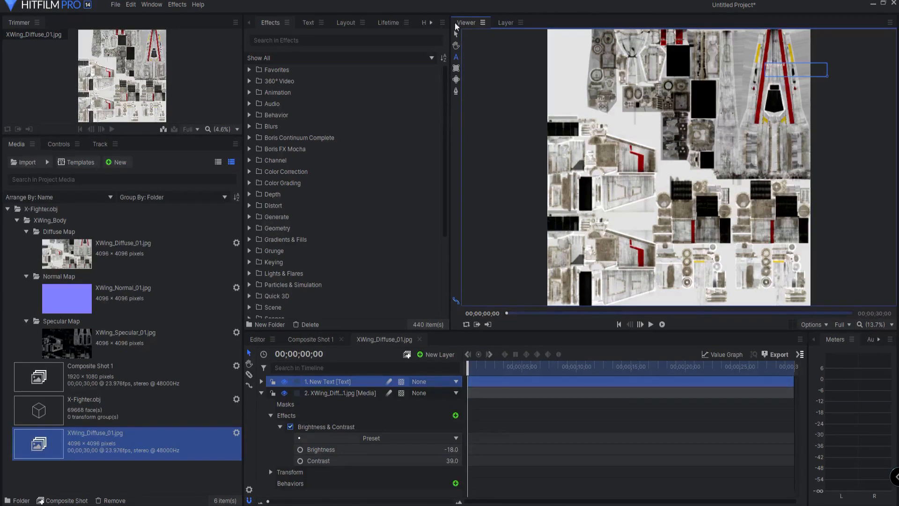
# Step: Rotate the FILM SENSEI text and position it to run along the right-hand red fuselage stripe of the texture
pyautogui.scroll(6, 790, 77)
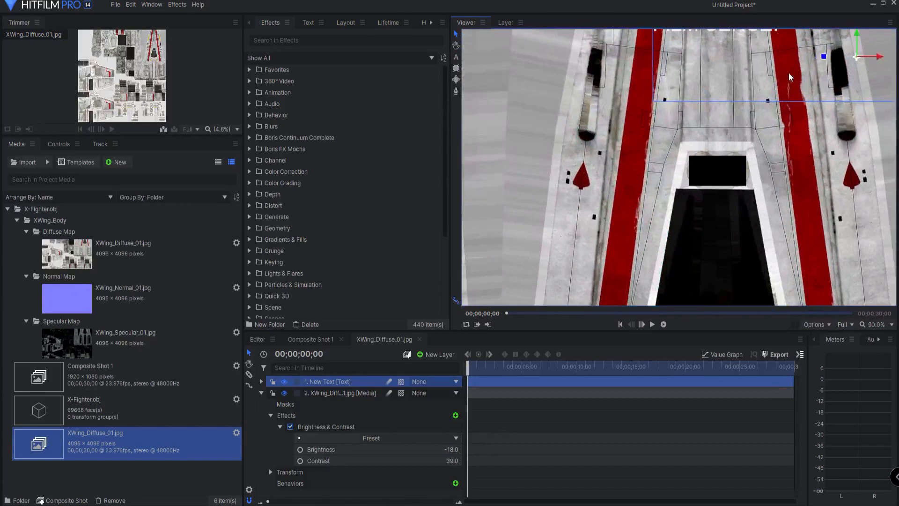
pyautogui.moveTo(795, 147); pyautogui.dragTo(768, 217)
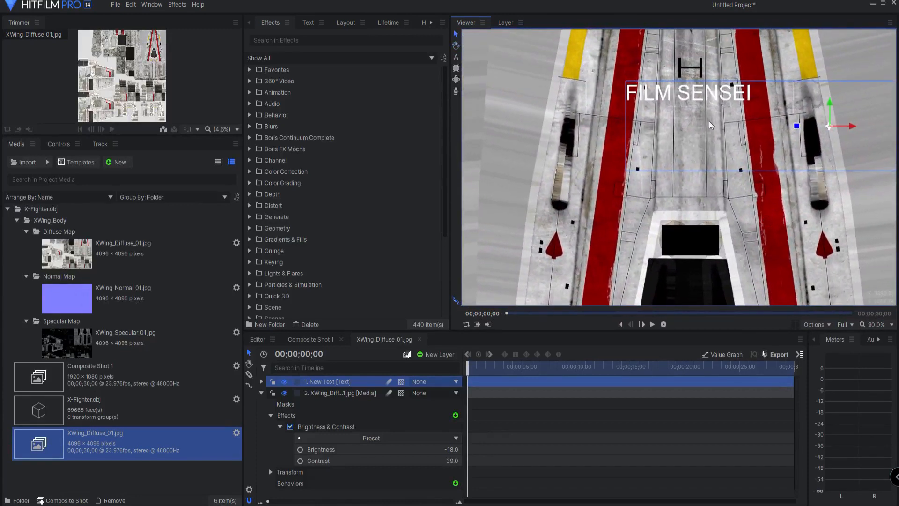
pyautogui.moveTo(781, 259); pyautogui.dragTo(781, 248)
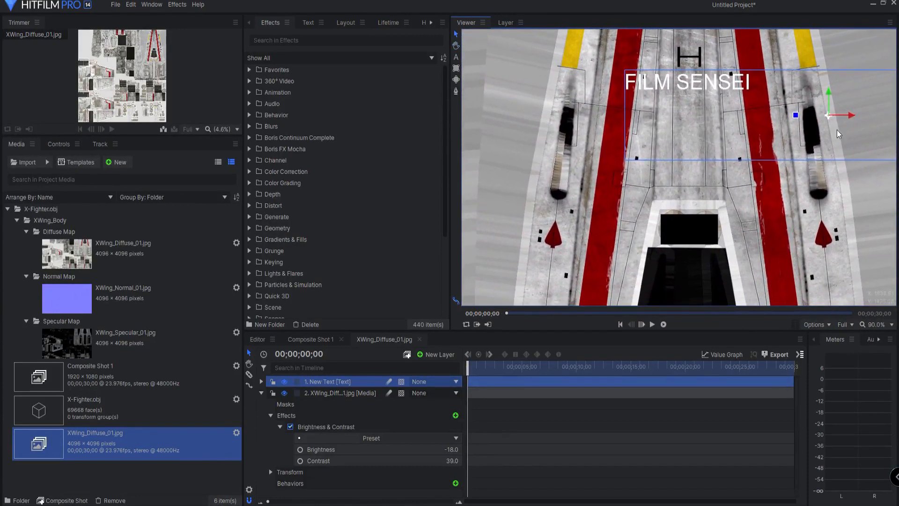
pyautogui.moveTo(827, 117); pyautogui.dragTo(844, 213)
pyautogui.moveTo(840, 177); pyautogui.dragTo(786, 15)
pyautogui.moveTo(876, 119); pyautogui.dragTo(859, 199)
pyautogui.moveTo(773, 128); pyautogui.dragTo(776, 127)
pyautogui.moveTo(748, 98); pyautogui.dragTo(736, 101)
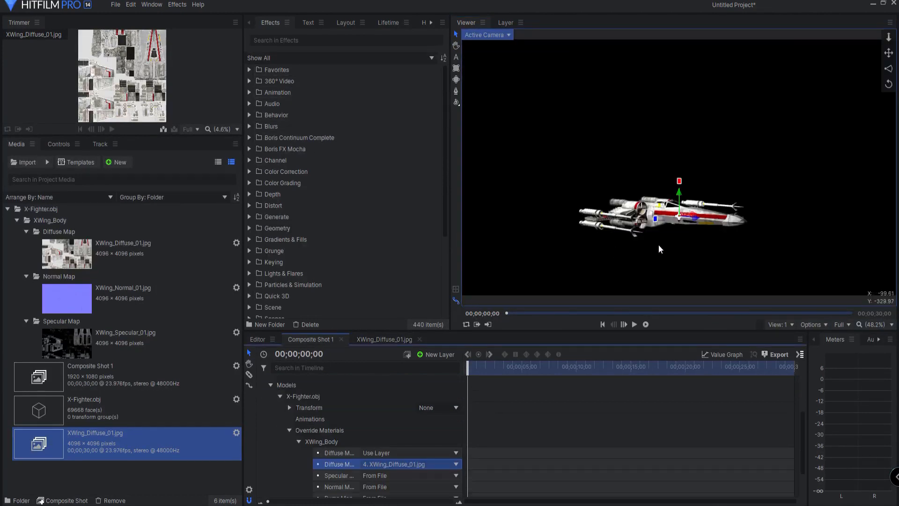
# Step: Inspect the lettering on the X-Fighter in Composite Shot 1 and set the model layer's Y rotation to -50.0
pyautogui.scroll(3, 608, 251)
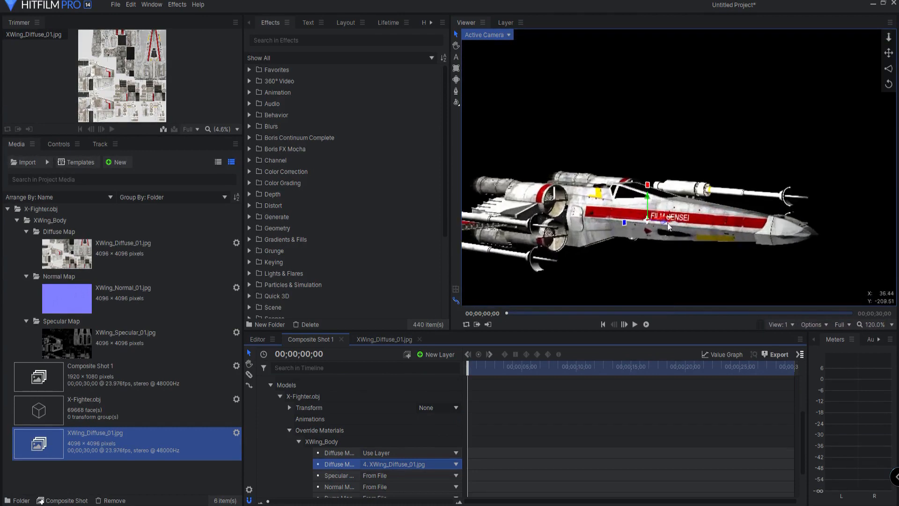
pyautogui.scroll(3, 277, 397)
pyautogui.click(261, 405)
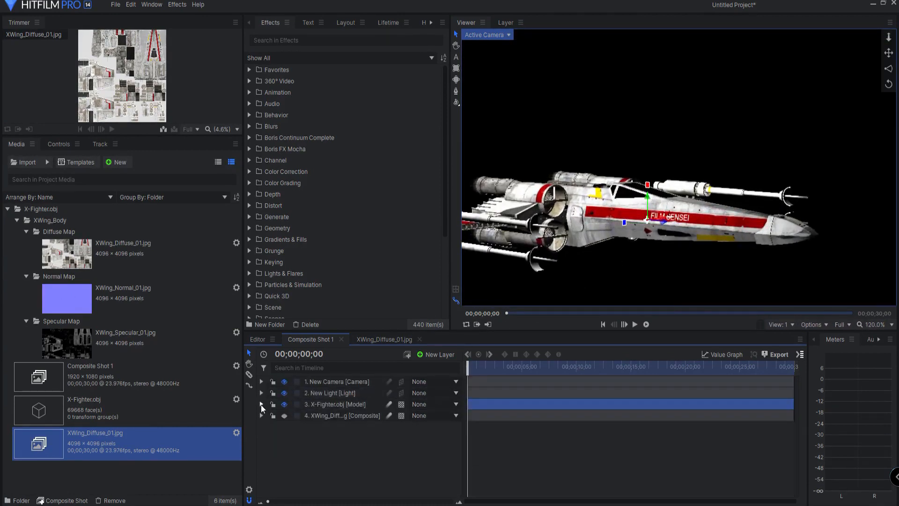
pyautogui.click(348, 461)
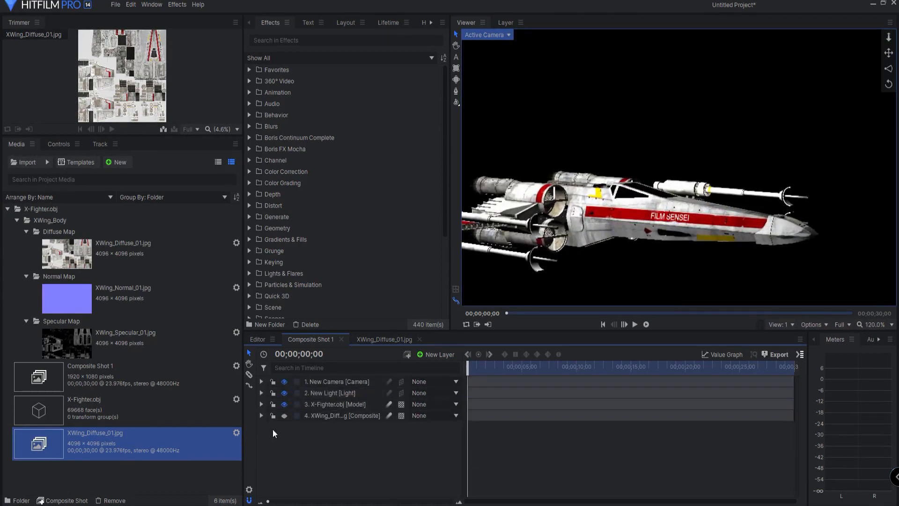
pyautogui.click(261, 405)
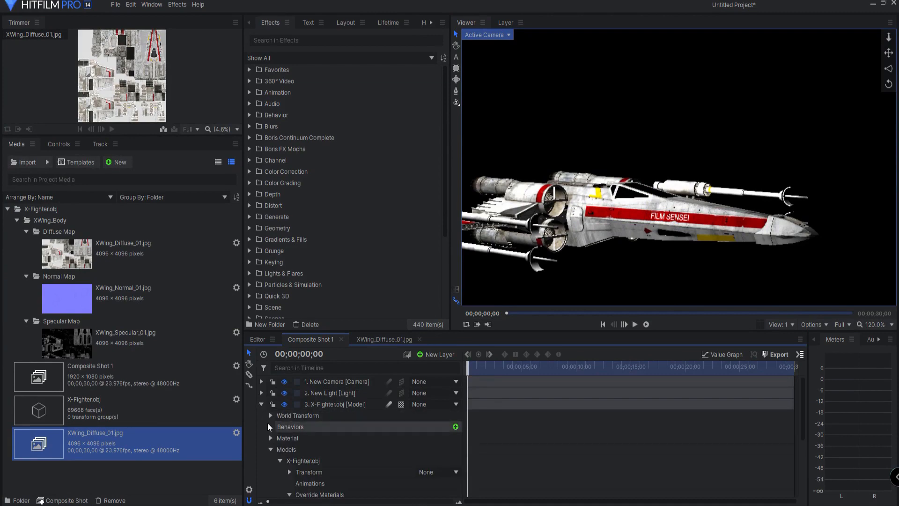
pyautogui.click(271, 416)
pyautogui.moveTo(454, 495)
pyautogui.mouseDown()
pyautogui.moveTo(462, 495)
pyautogui.moveTo(452, 495)
pyautogui.mouseUp()
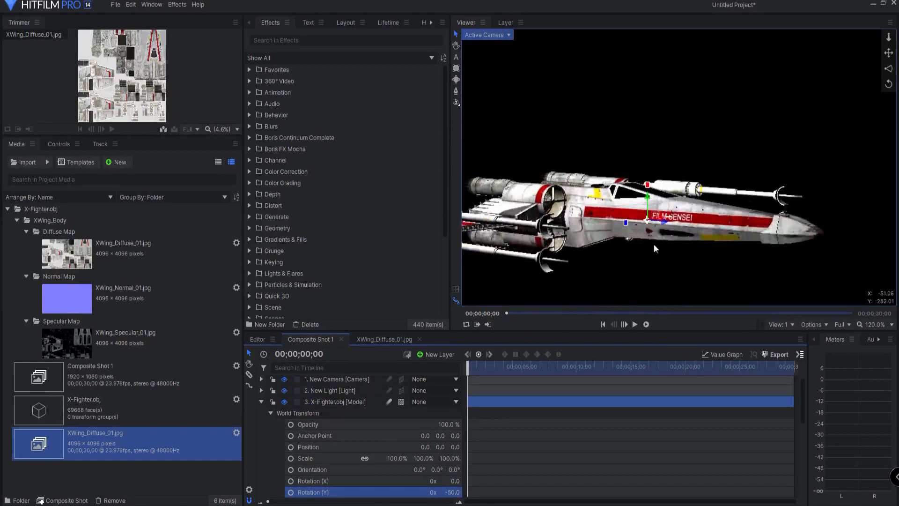
pyautogui.click(323, 466)
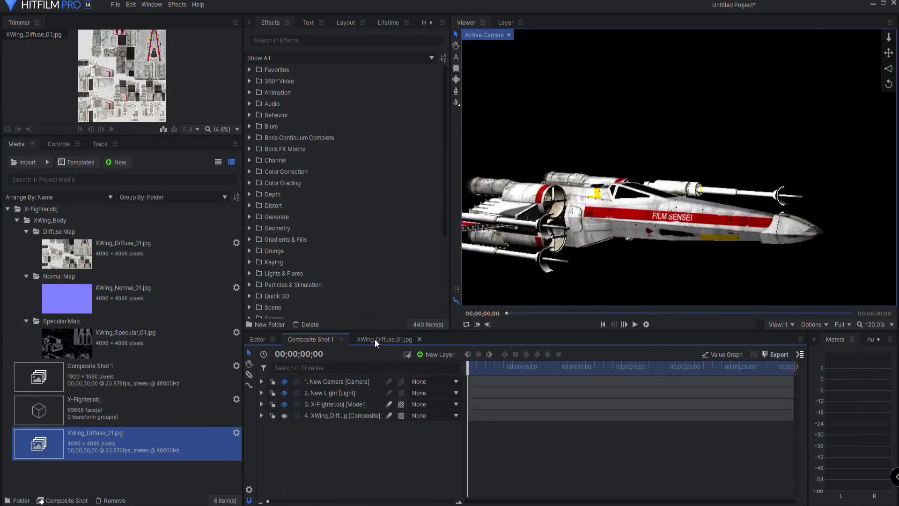
# Step: Rename the XWing_Diffuse_01.jpg composite shot in the project media to Film Sensei
pyautogui.click(83, 437)
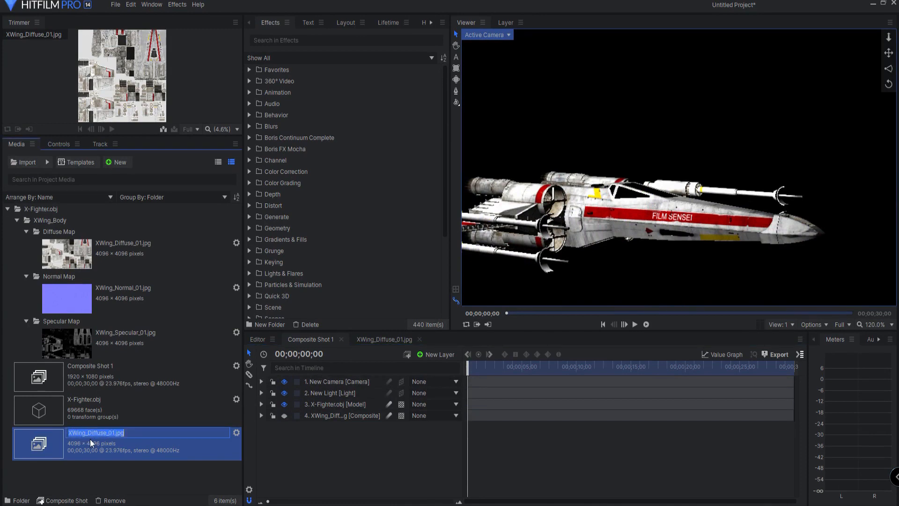
pyautogui.write('Film Sensei')
pyautogui.press('Return')
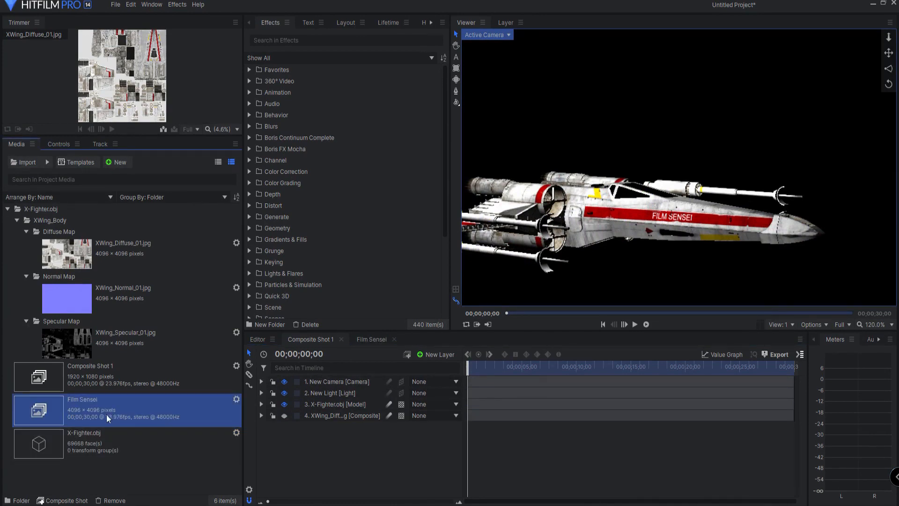
# Step: Duplicate the Film Sensei composite as Triem23 and add it to Composite Shot 1 as a hidden layer at the bottom of the stack
pyautogui.hotkey('ctrl', 'd')
pyautogui.click(93, 435)
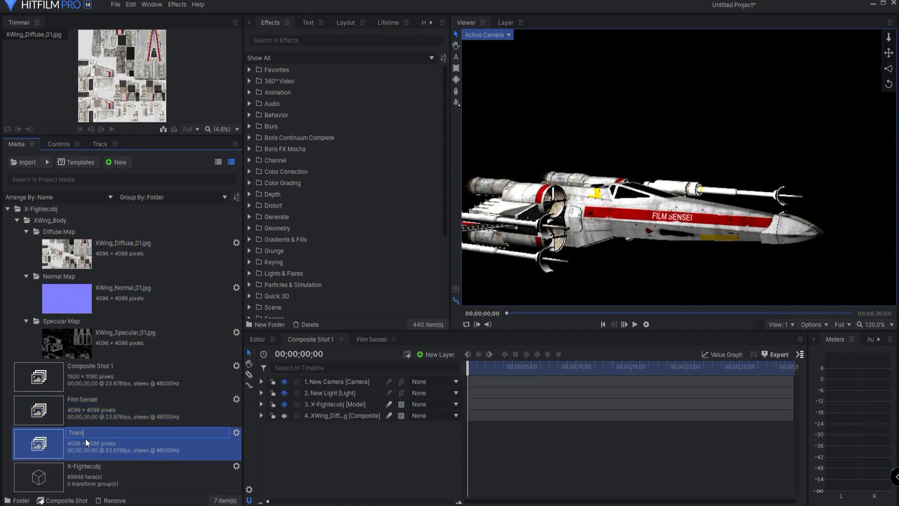
pyautogui.press('Return')
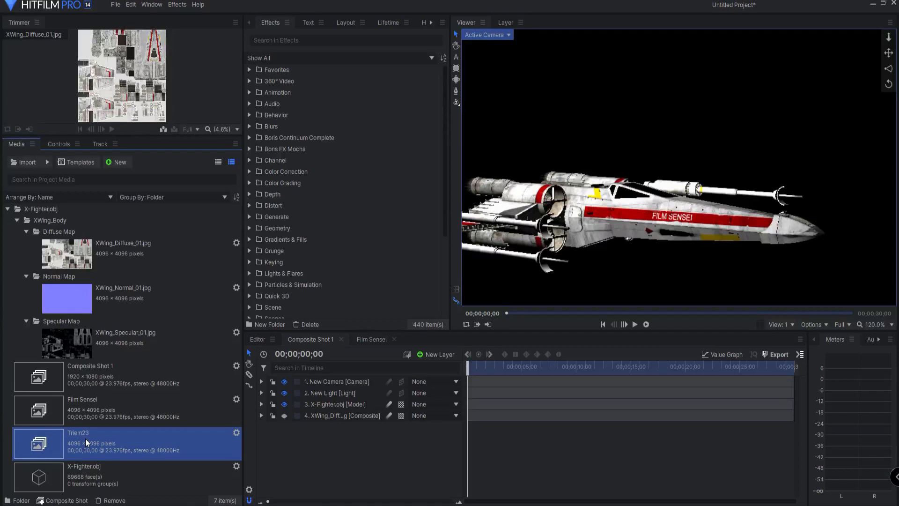
pyautogui.moveTo(85, 438); pyautogui.dragTo(278, 434)
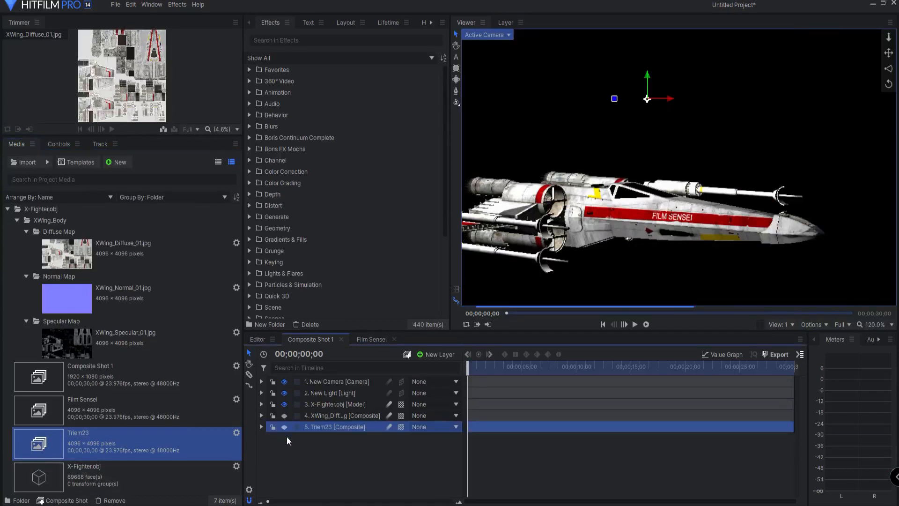
# Step: Replace the FILM SENSEI lettering in the Triem23 composite shot with TRIEM23
pyautogui.doubleClick(133, 437)
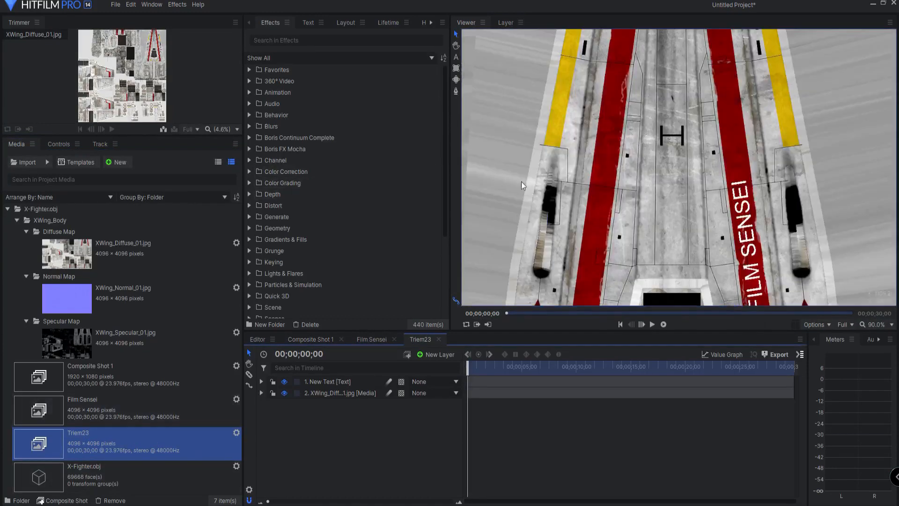
pyautogui.scroll(-2, 680, 227)
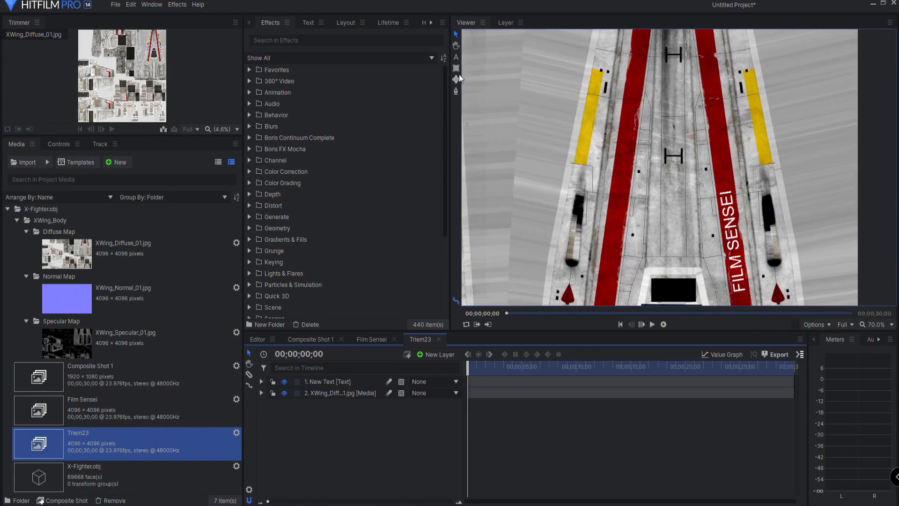
pyautogui.click(456, 58)
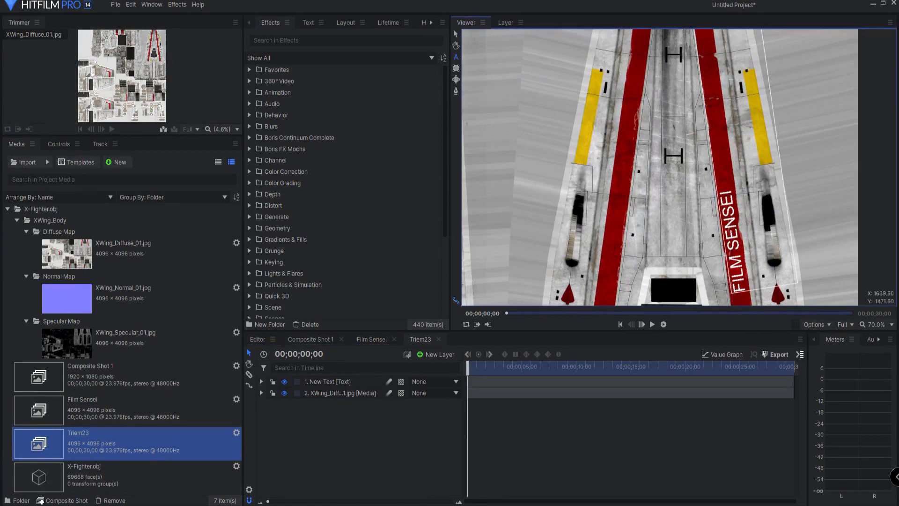
pyautogui.click(723, 192)
pyautogui.press('BackSpace')
pyautogui.press('BackSpace')
pyautogui.press('BackSpace')
pyautogui.press('BackSpace')
pyautogui.press('BackSpace')
pyautogui.press('BackSpace')
pyautogui.press('BackSpace')
pyautogui.press('BackSpace')
pyautogui.press('BackSpace')
pyautogui.press('BackSpace')
pyautogui.press('BackSpace')
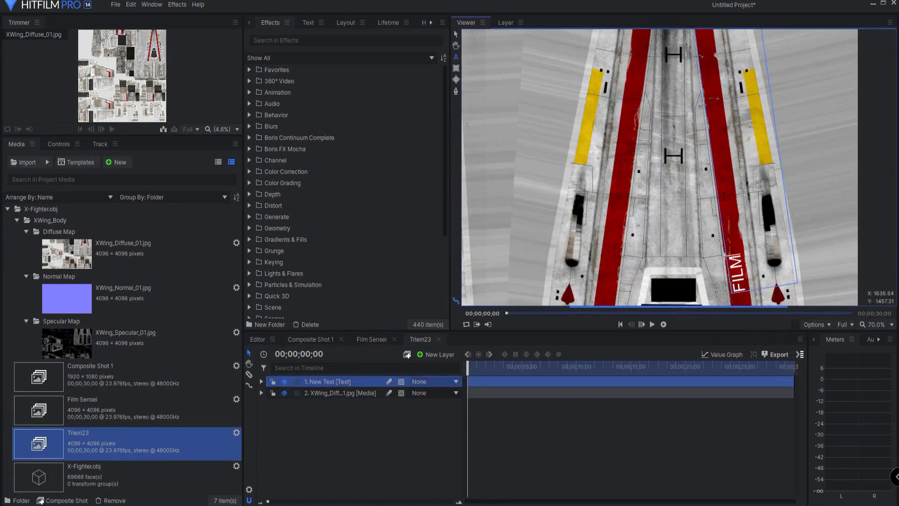
pyautogui.write('TRIEM@#')
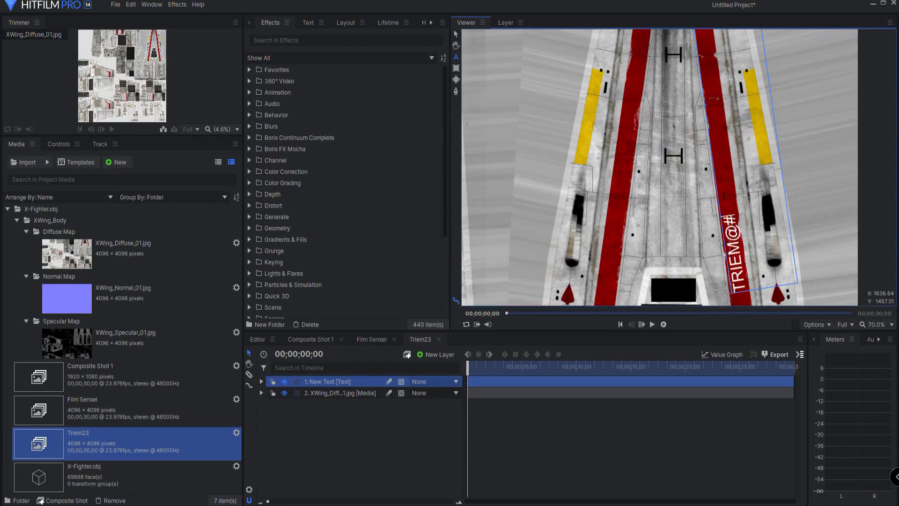
pyautogui.press('BackSpace')
pyautogui.write('23')
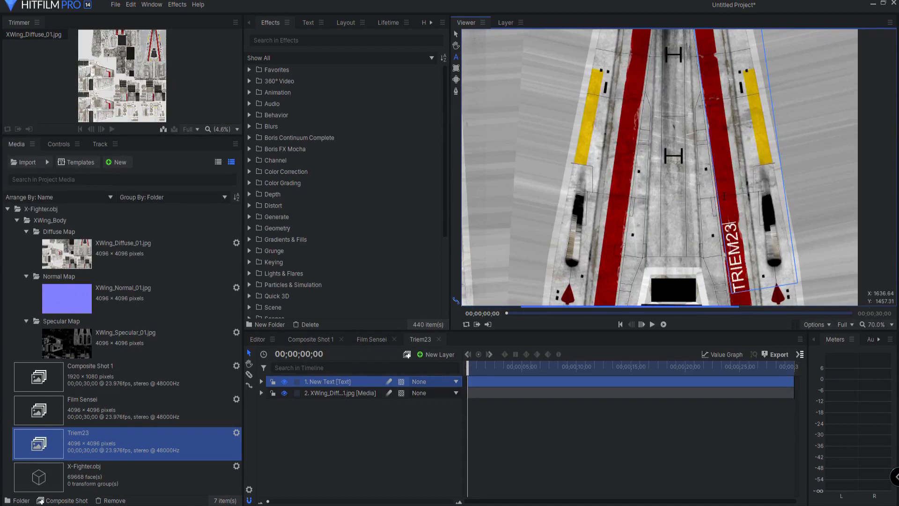
# Step: Rename the X-Fighter.obj model layer in Composite Shot 1 as Film Sensei
pyautogui.click(311, 339)
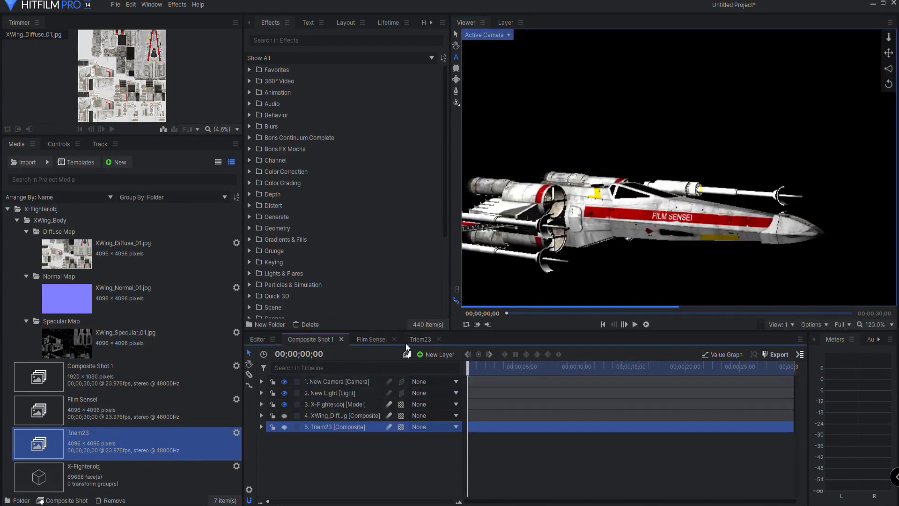
pyautogui.doubleClick(336, 405)
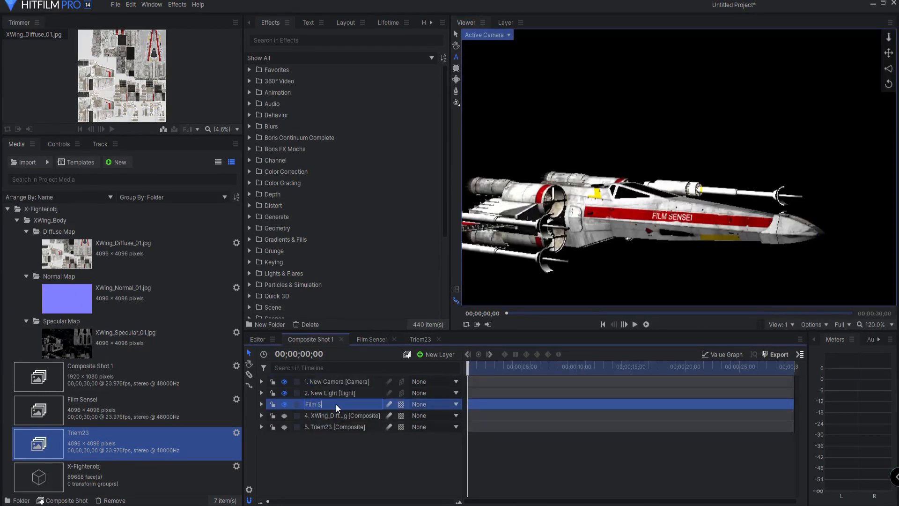
pyautogui.write('Film Sensei')
pyautogui.press('Return')
# Step: Duplicate the Film Sensei model layer as Triem23 and move the copy straight up above the original ship
pyautogui.hotkey('ctrl', 'd')
pyautogui.doubleClick(336, 405)
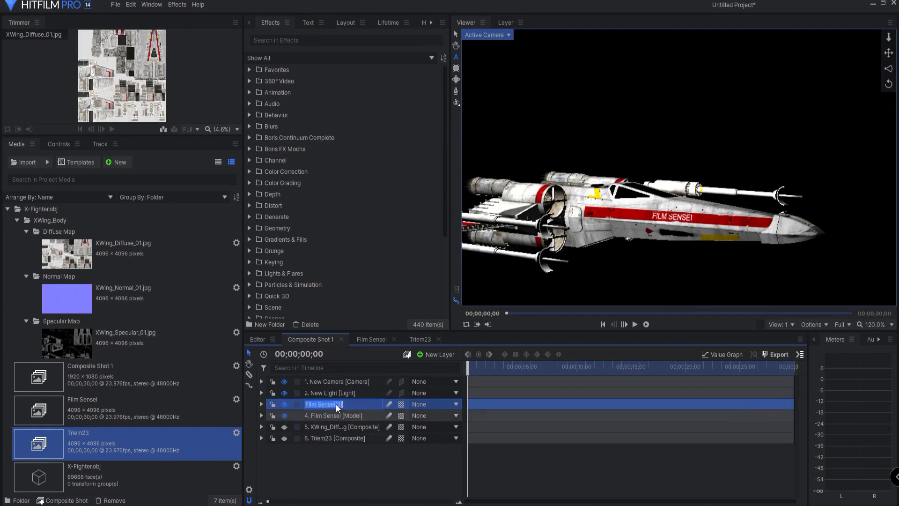
pyautogui.write('Triem23')
pyautogui.press('Return')
pyautogui.click(457, 35)
pyautogui.moveTo(650, 184); pyautogui.dragTo(651, 70)
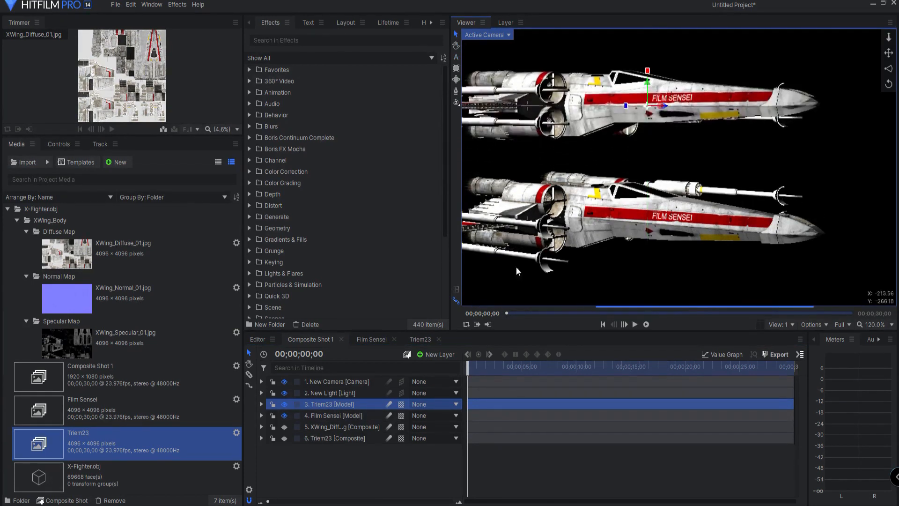
# Step: Set the XWing_Body diffuse map override of the Triem23 model to the Triem23 composite layer
pyautogui.click(262, 405)
pyautogui.click(271, 450)
pyautogui.click(280, 460)
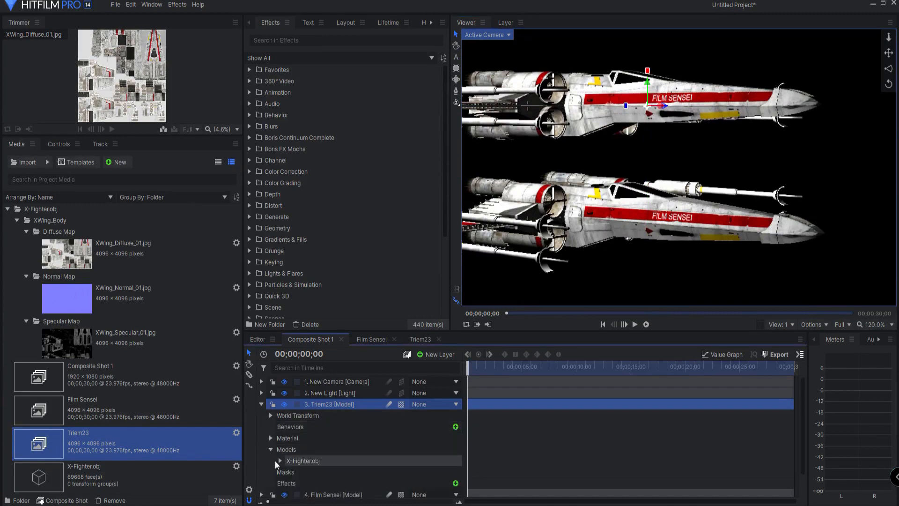
pyautogui.scroll(-3, 290, 459)
pyautogui.click(289, 435)
pyautogui.scroll(-1, 292, 431)
pyautogui.click(299, 435)
pyautogui.click(397, 460)
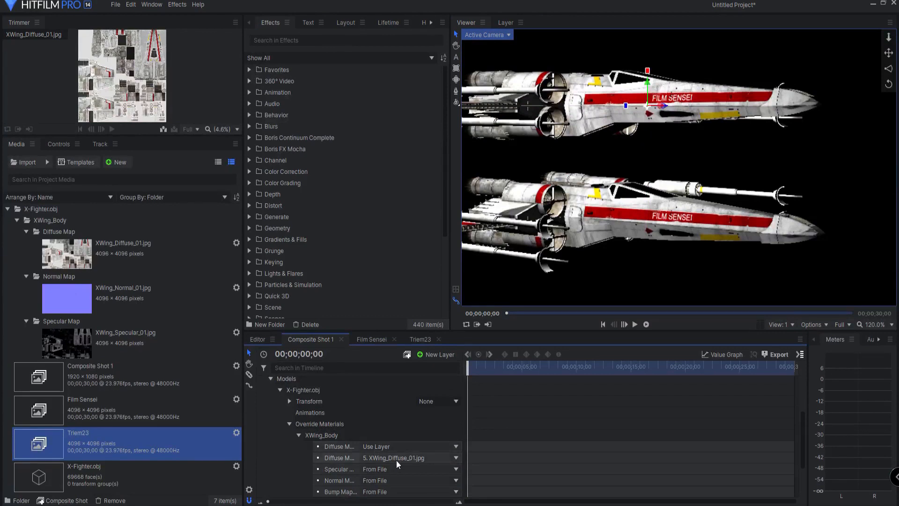
pyautogui.click(395, 459)
pyautogui.click(384, 498)
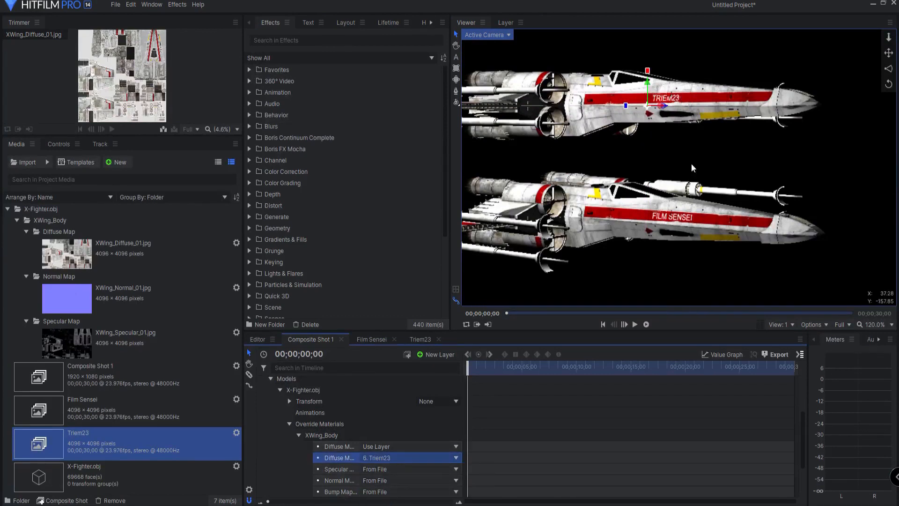
pyautogui.scroll(2, 275, 406)
pyautogui.click(263, 399)
pyautogui.click(354, 449)
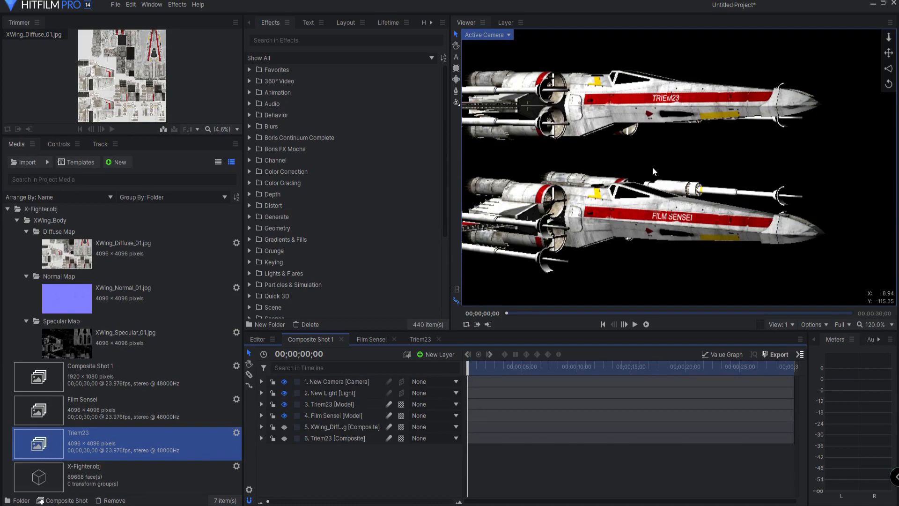
# Step: Add the Z Mark image to the Film Sensei composite shot, between the text and the XWing_Diffuse_01.jpg layer
pyautogui.click(372, 339)
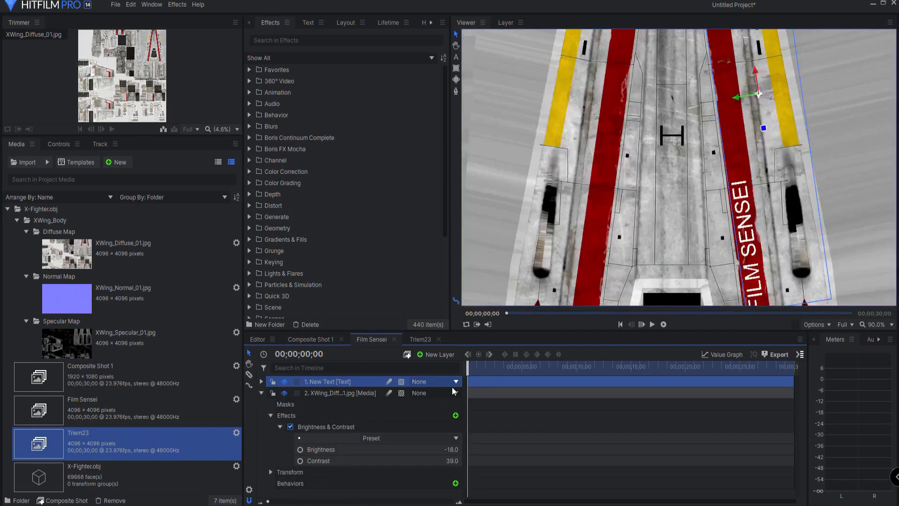
pyautogui.click(261, 393)
pyautogui.click(326, 449)
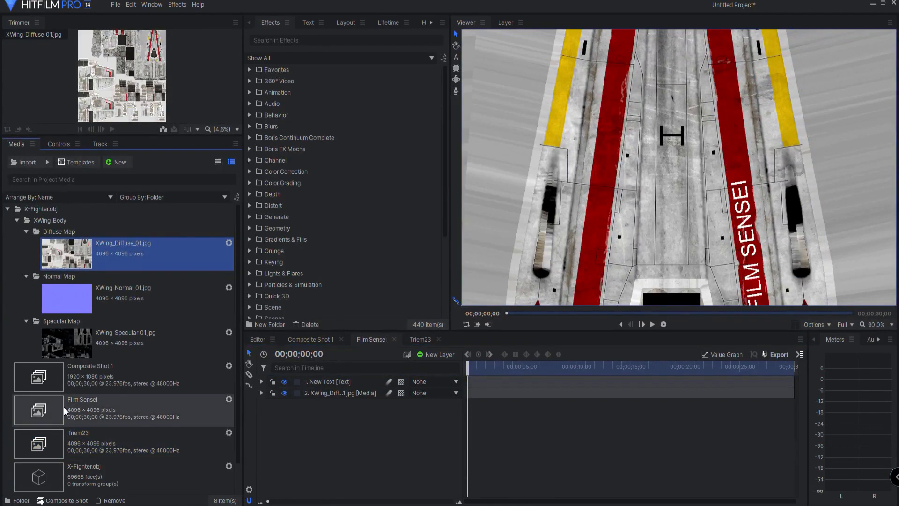
pyautogui.scroll(-2, 64, 412)
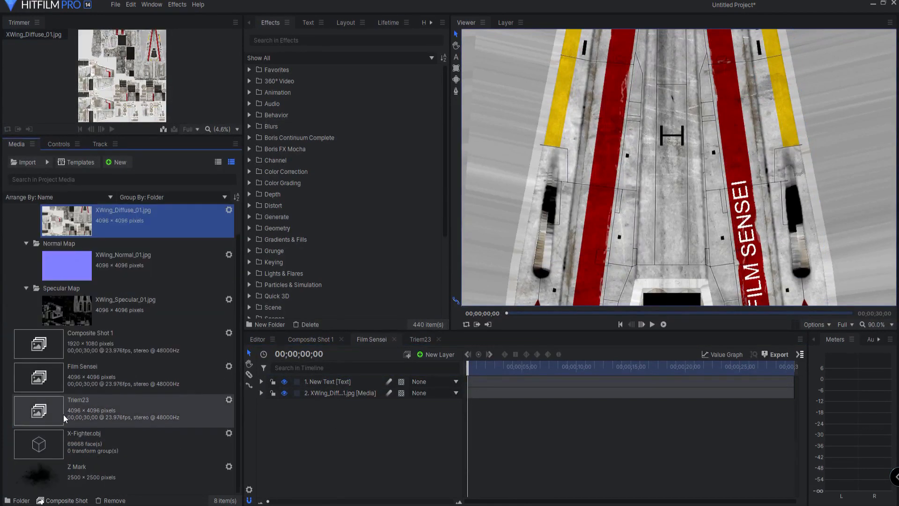
pyautogui.click(47, 478)
pyautogui.moveTo(45, 475); pyautogui.dragTo(332, 387)
# Step: Scale down the Z Mark scorch and place it over the right-hand red stripe, just beyond the end of the FILM SENSEI lettering
pyautogui.scroll(-10, 712, 197)
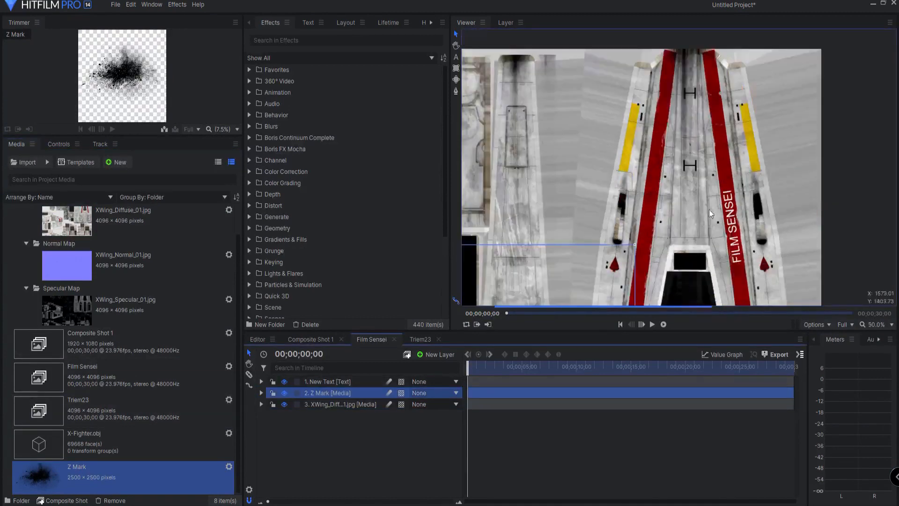
pyautogui.moveTo(636, 281); pyautogui.dragTo(700, 230)
pyautogui.scroll(5, 701, 231)
pyautogui.scroll(-5, 701, 230)
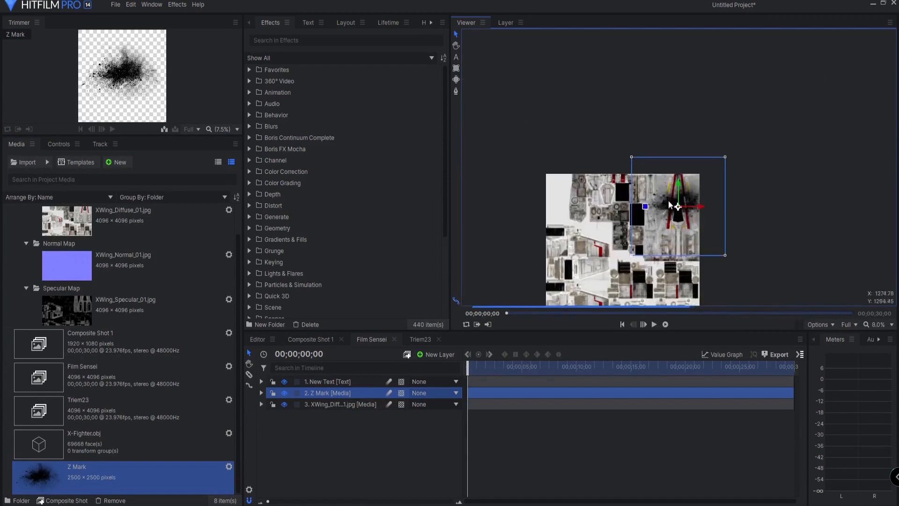
pyautogui.moveTo(632, 162); pyautogui.dragTo(676, 203)
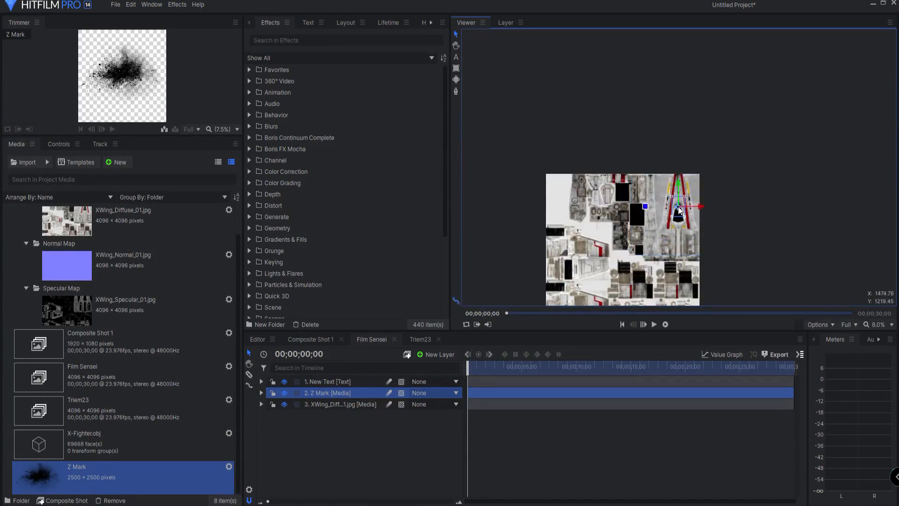
pyautogui.scroll(7, 677, 206)
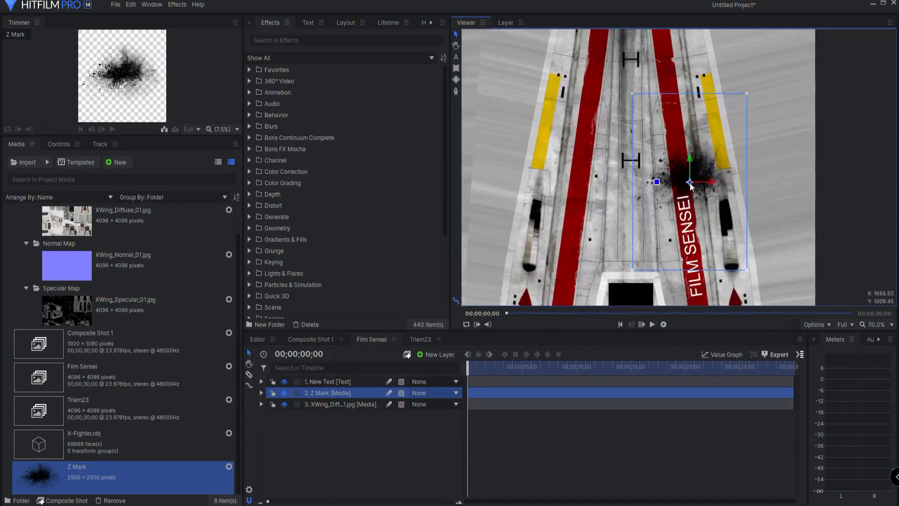
pyautogui.moveTo(690, 184); pyautogui.dragTo(688, 159)
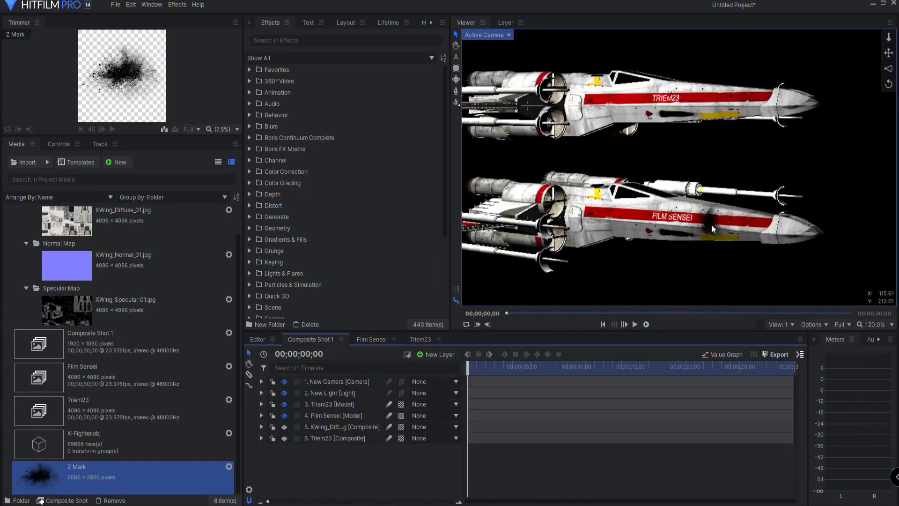
# Step: Shift the Z Mark layer in the Film Sensei timeline to start about 3 seconds in
pyautogui.click(371, 339)
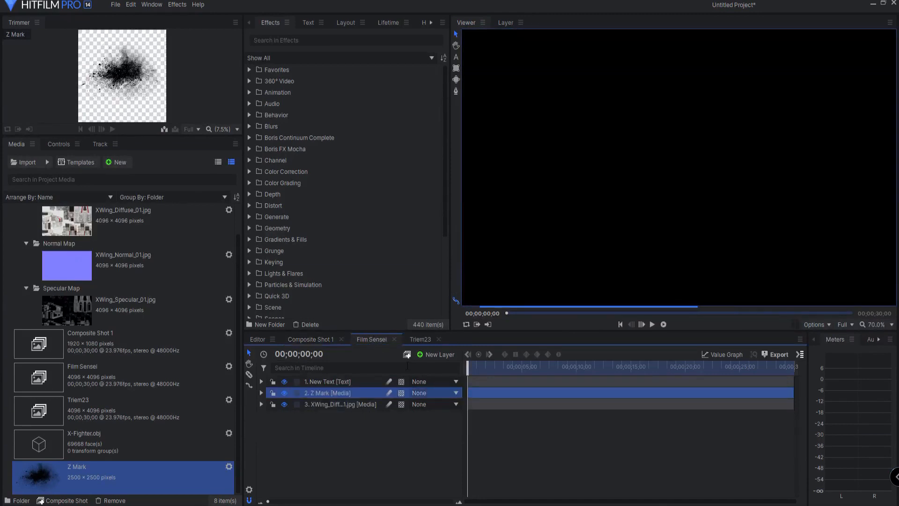
pyautogui.moveTo(480, 393); pyautogui.dragTo(514, 393)
pyautogui.moveTo(468, 366)
pyautogui.mouseDown()
pyautogui.moveTo(507, 366)
pyautogui.moveTo(468, 366)
pyautogui.mouseUp()
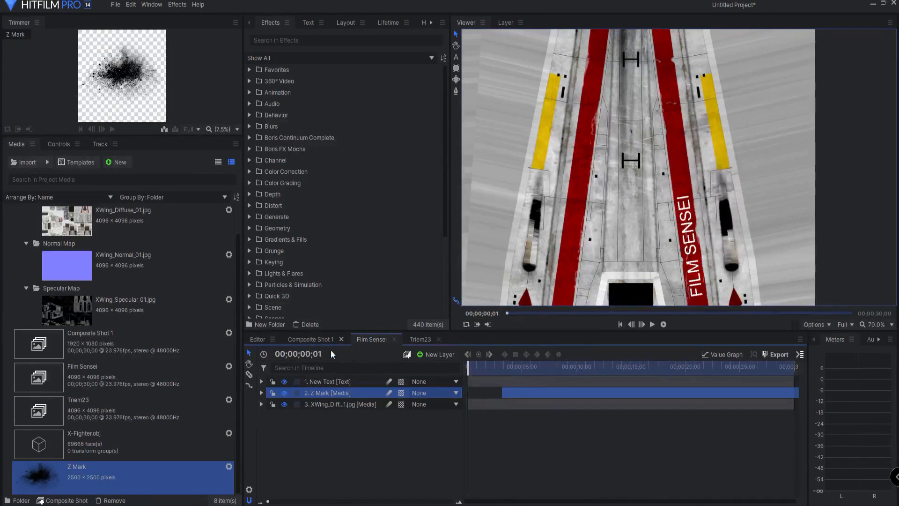
# Step: Play back Composite Shot 1 to check when the scorch mark appears on the Film Sensei ship
pyautogui.click(310, 339)
pyautogui.click(634, 324)
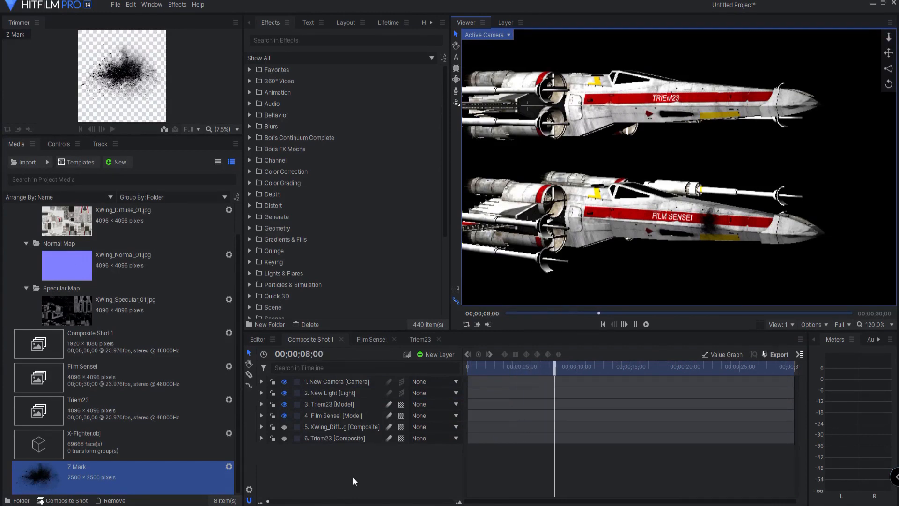
pyautogui.press('space')
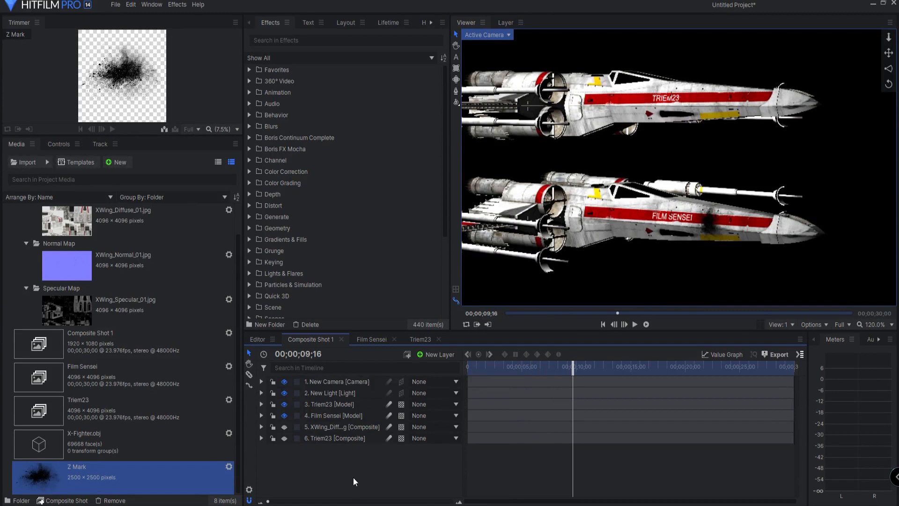